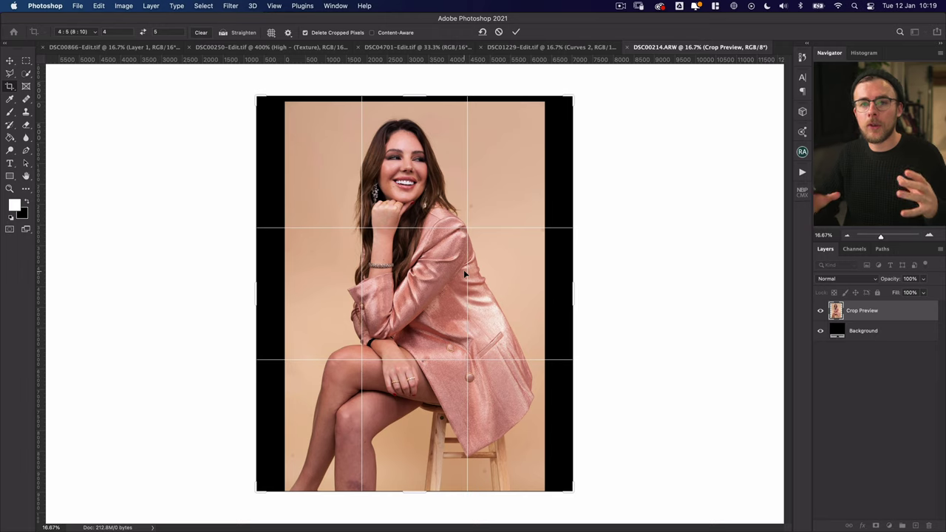
Extend the crop frame further above the photo and apply the crop with Content-Aware fill for the empty borders
left_click_drag(415, 93, 418, 89)
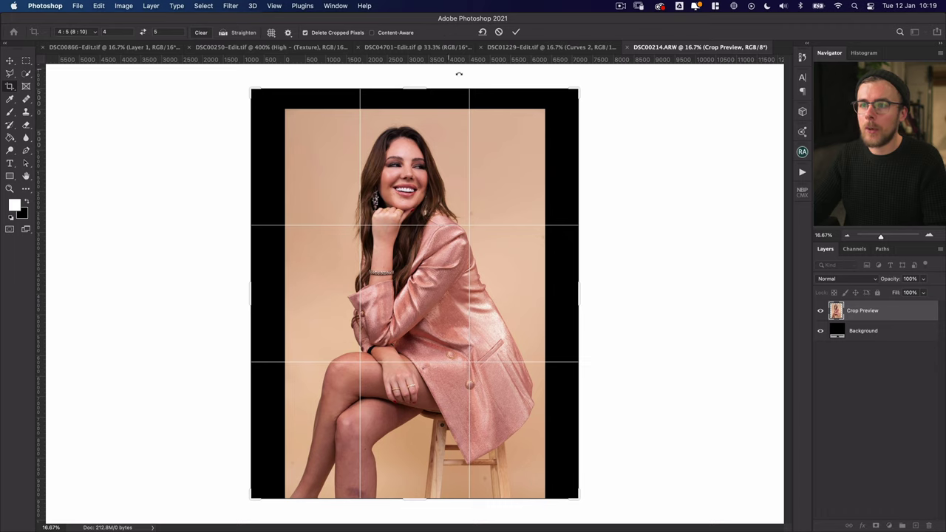
left_click(372, 32)
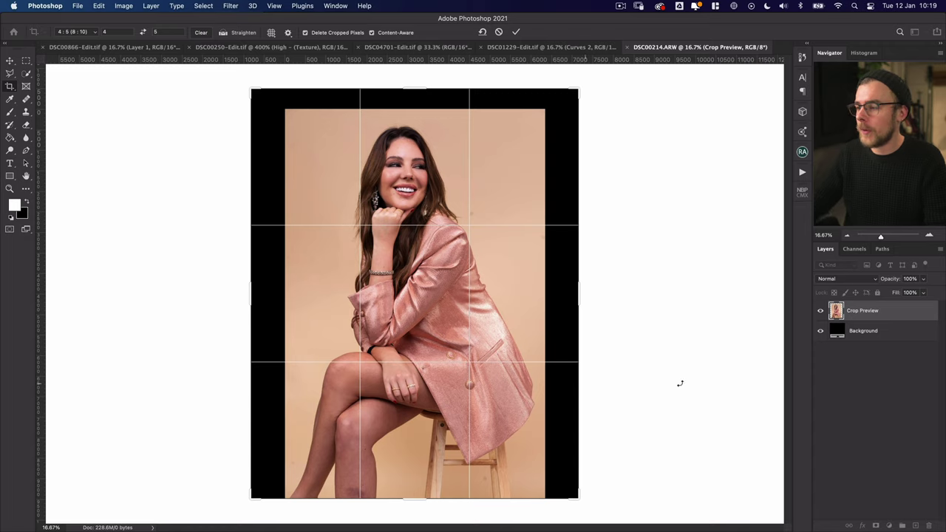
key("Return")
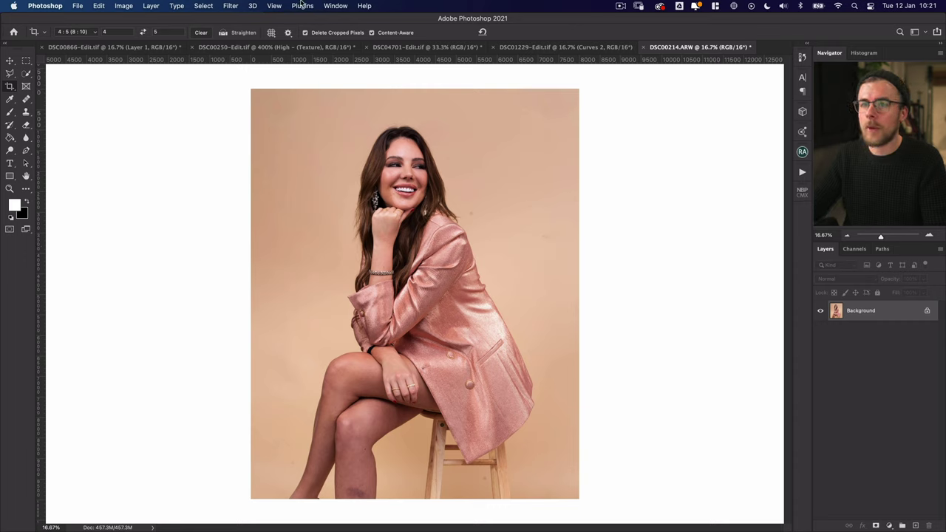
Select the woman as the subject, add the stool legs with Quick Selection, and subtract the backdrop gaps between them with a size 80 brush
left_click(203, 6)
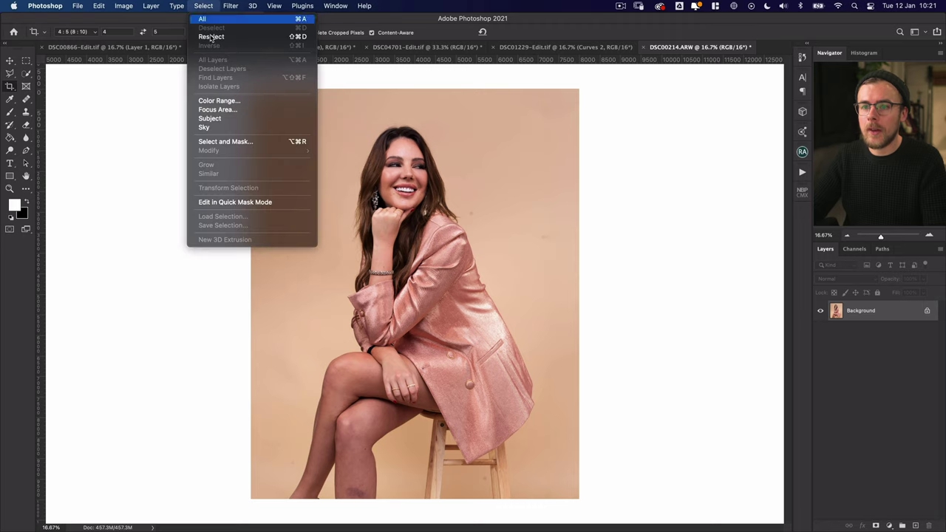
left_click(230, 120)
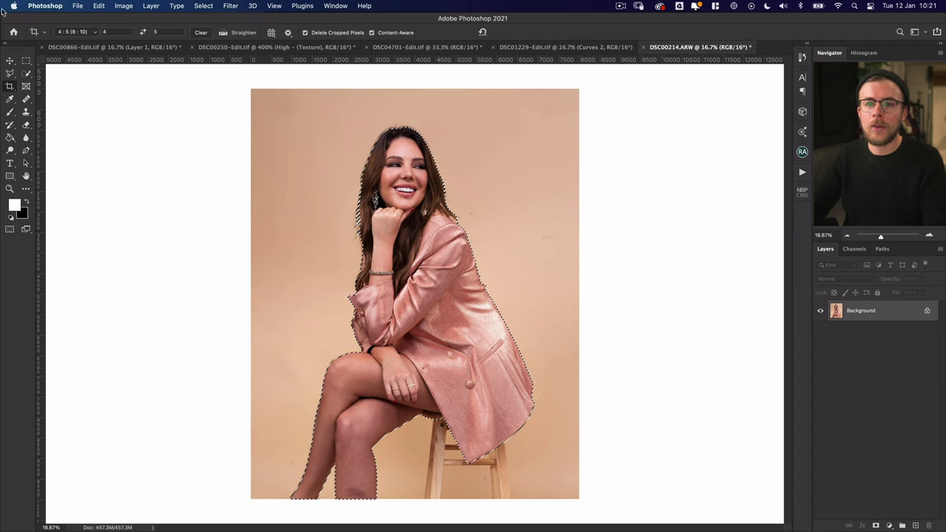
left_click(26, 74)
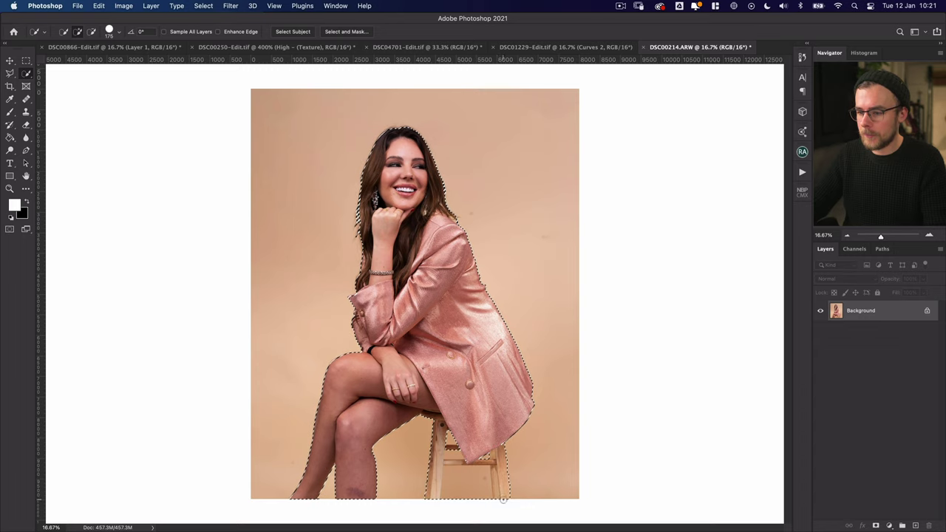
key("alt")
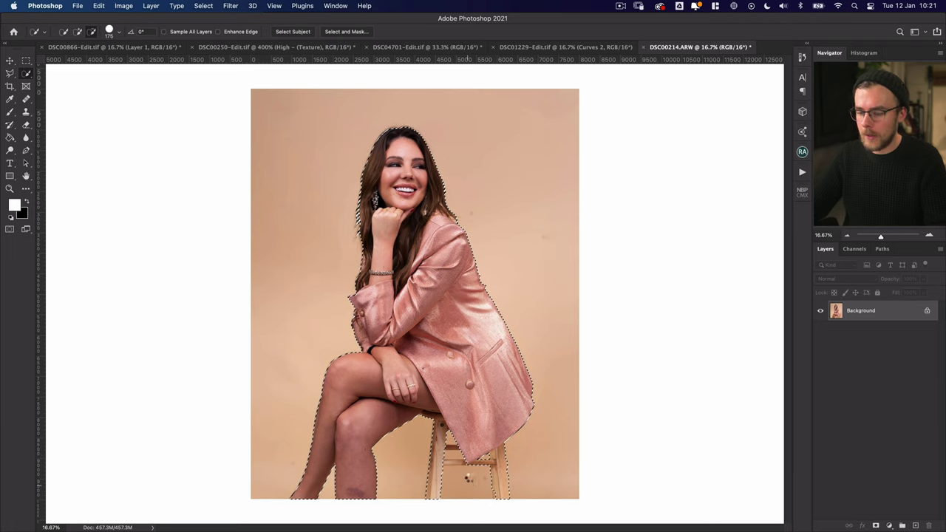
key("bracketleft")
key("bracketleft")
key("bracketleft")
key("bracketleft")
key("bracketleft")
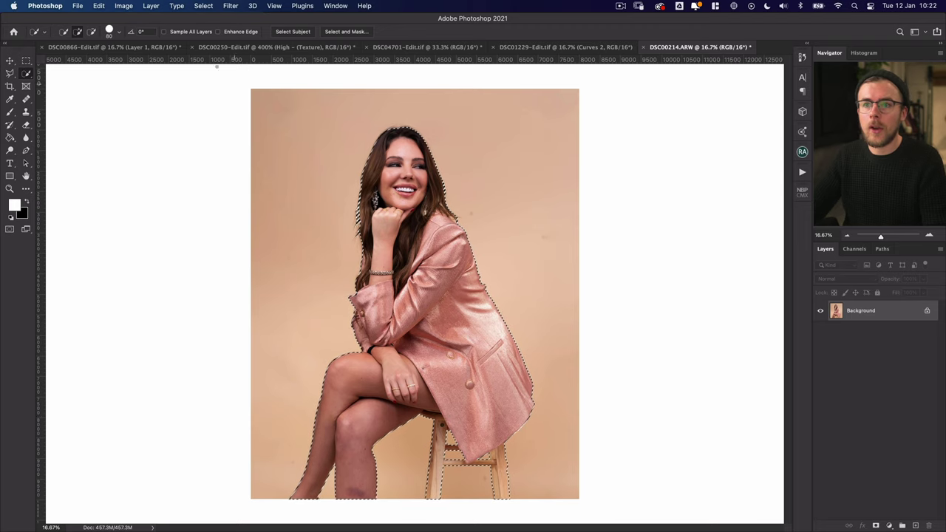
Expand the selection around the woman and stool by 50 pixels
left_click(200, 7)
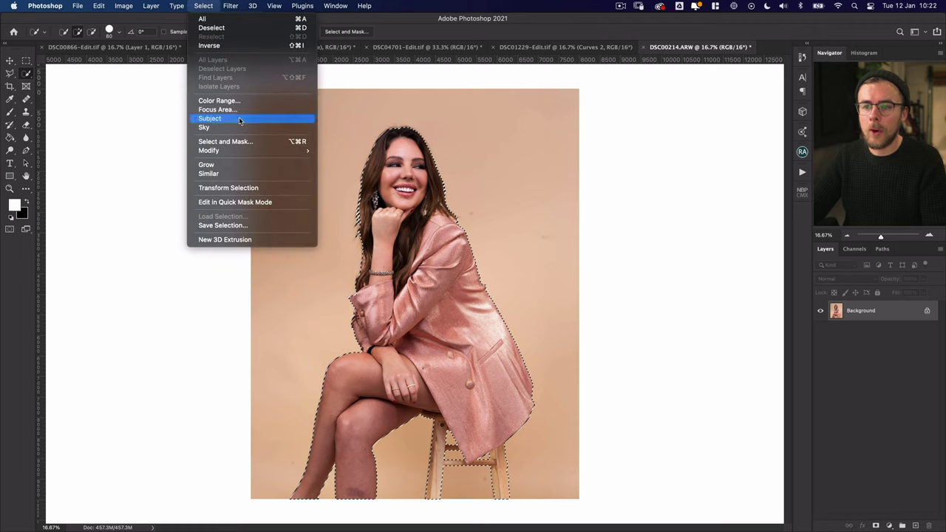
mouse_move(246, 151)
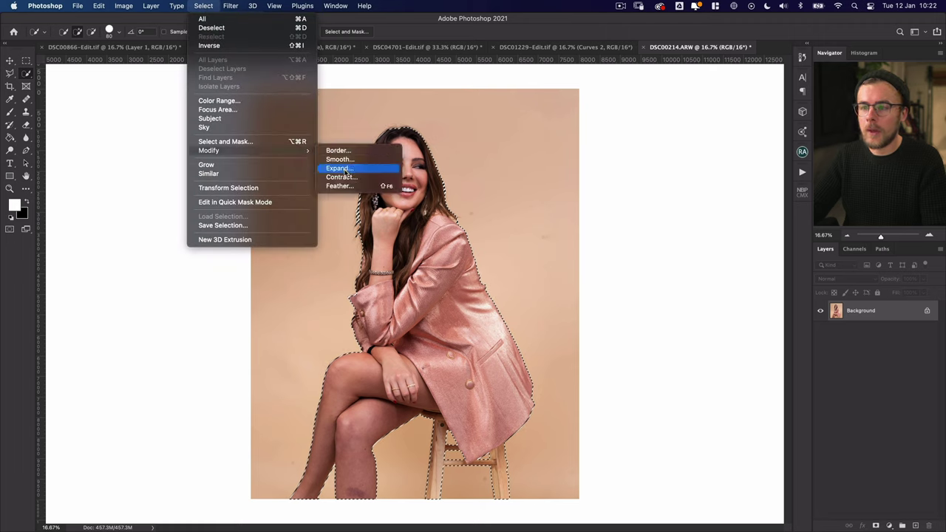
left_click(338, 168)
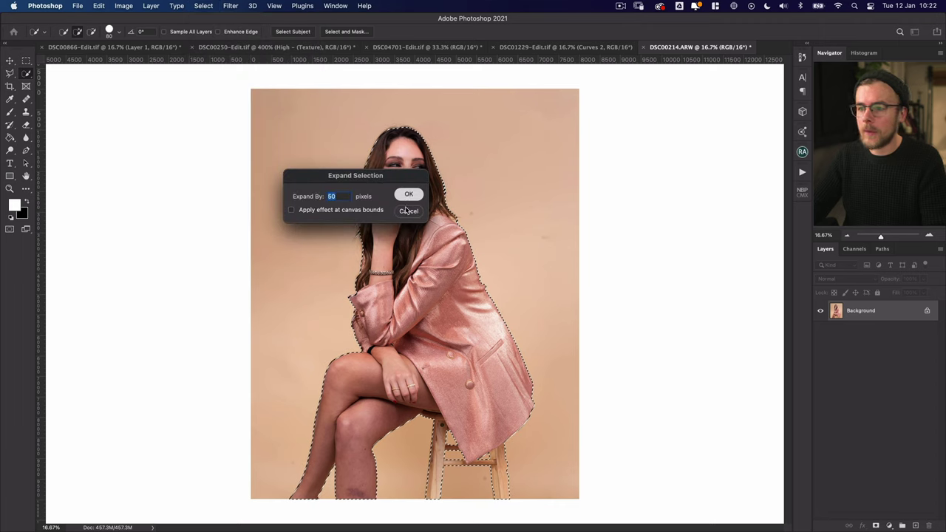
left_click(409, 194)
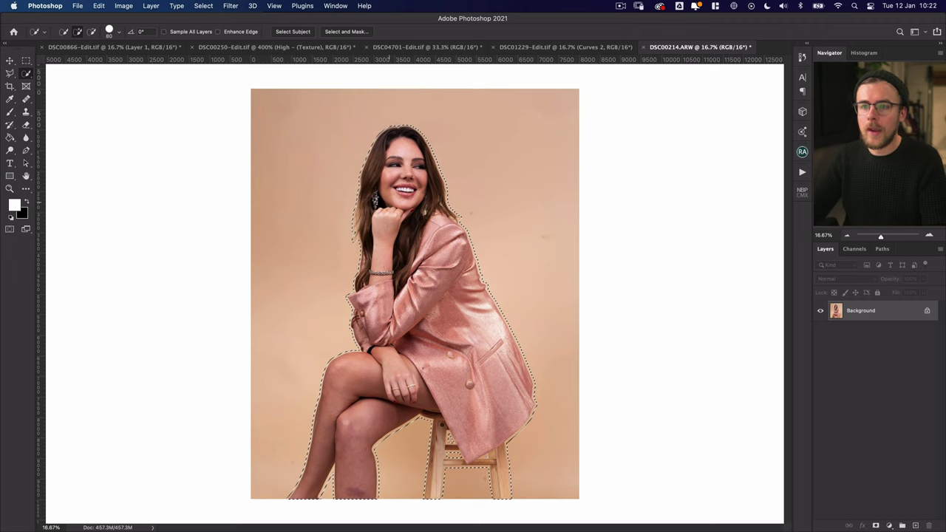
Feather the expanded selection to soften its edge
left_click(204, 6)
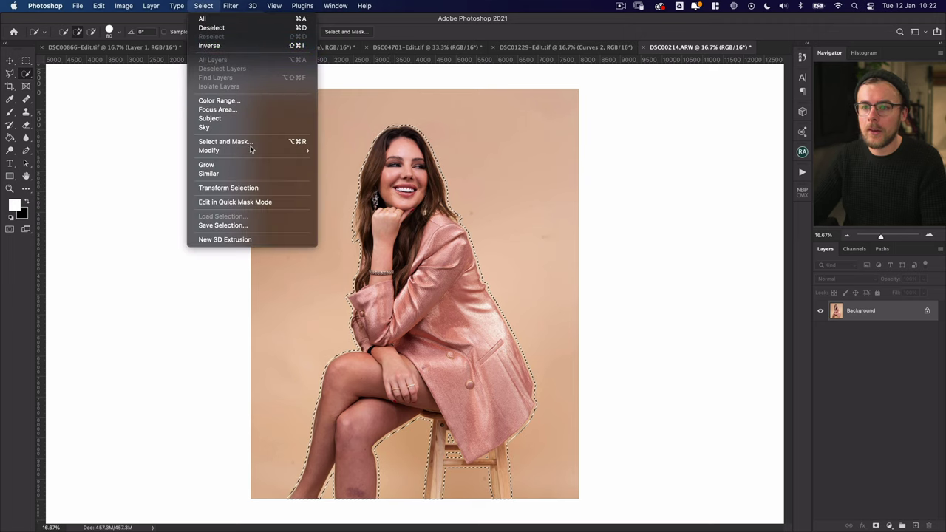
mouse_move(255, 152)
left_click(339, 185)
left_click(527, 262)
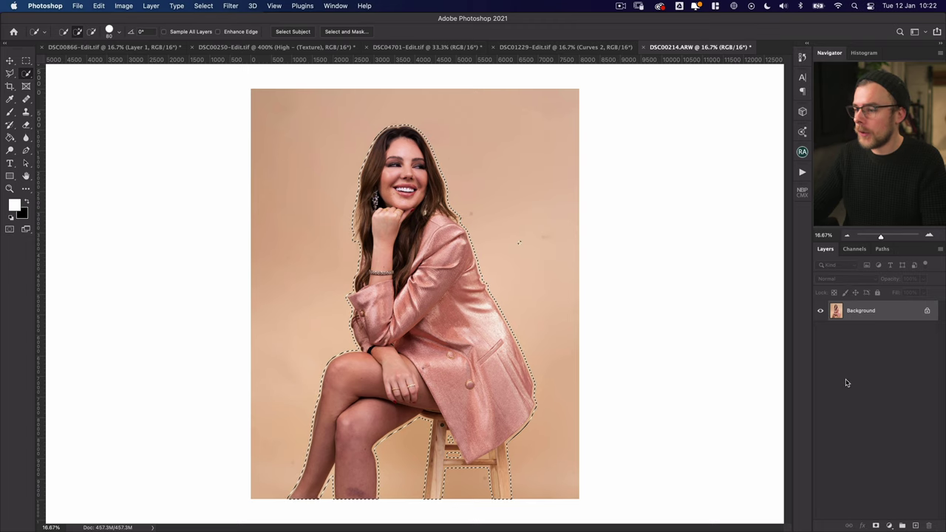
Invert the selection and copy the selected backdrop onto a new layer
left_click(203, 5)
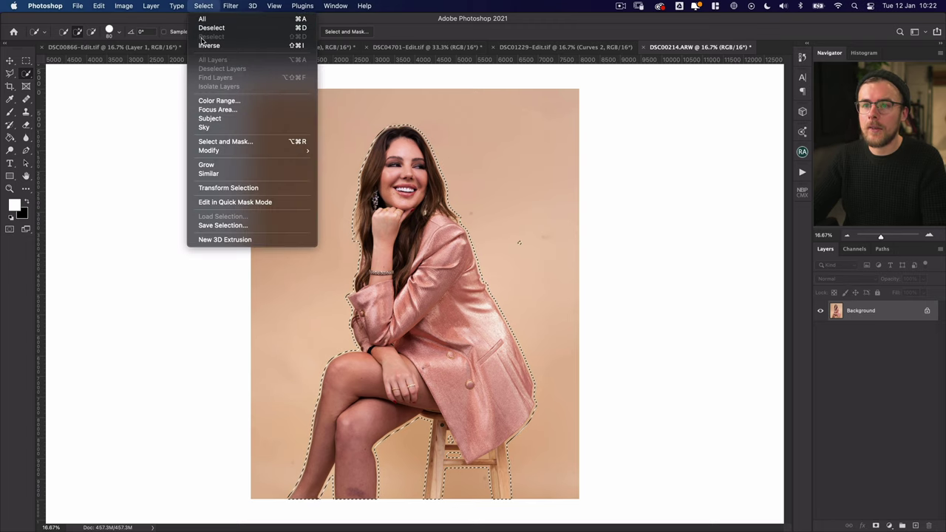
left_click(208, 45)
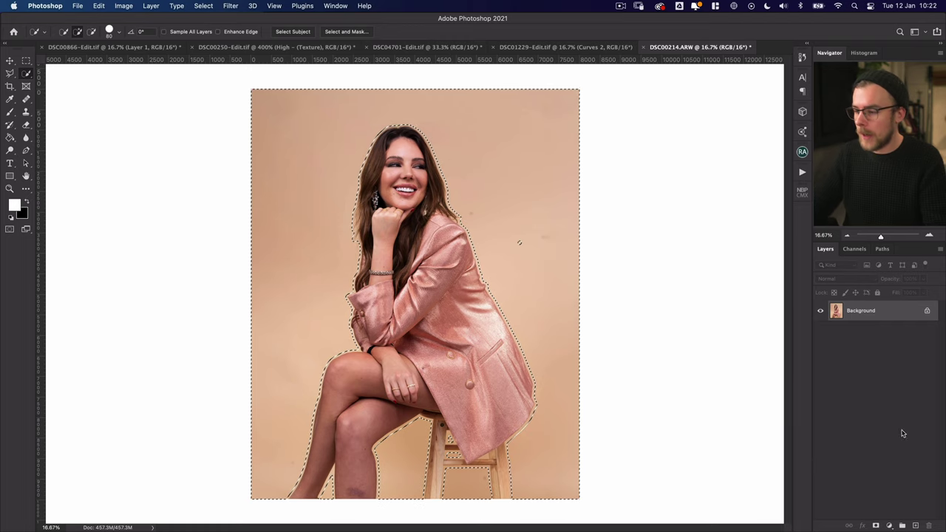
key("shift+BackSpace")
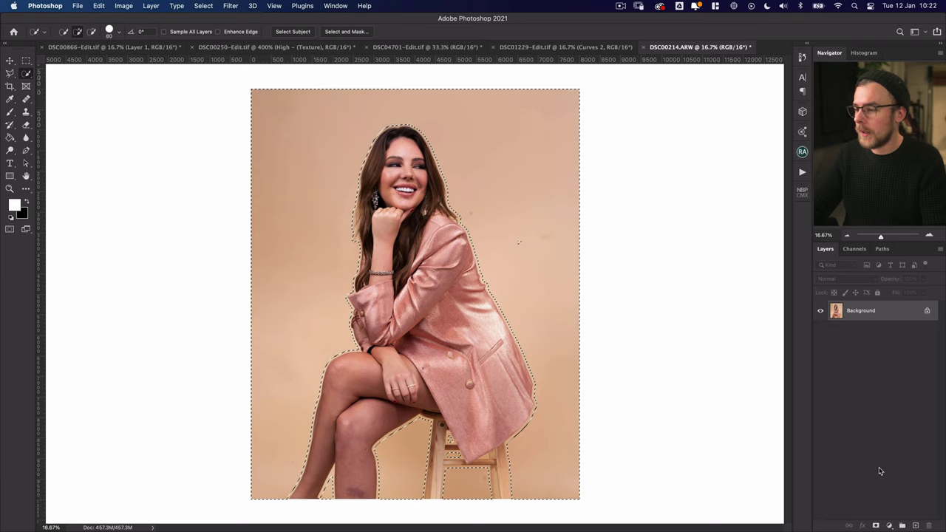
key("super+j")
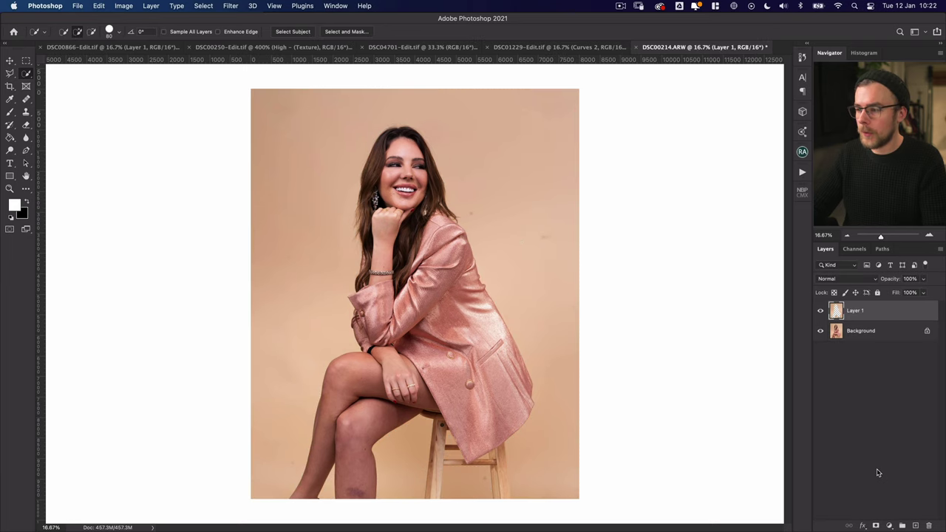
Sample the peach backdrop colour for the Brush tool with the Background layer hidden, set the flow to 100%, and show the layer again
left_click(821, 331)
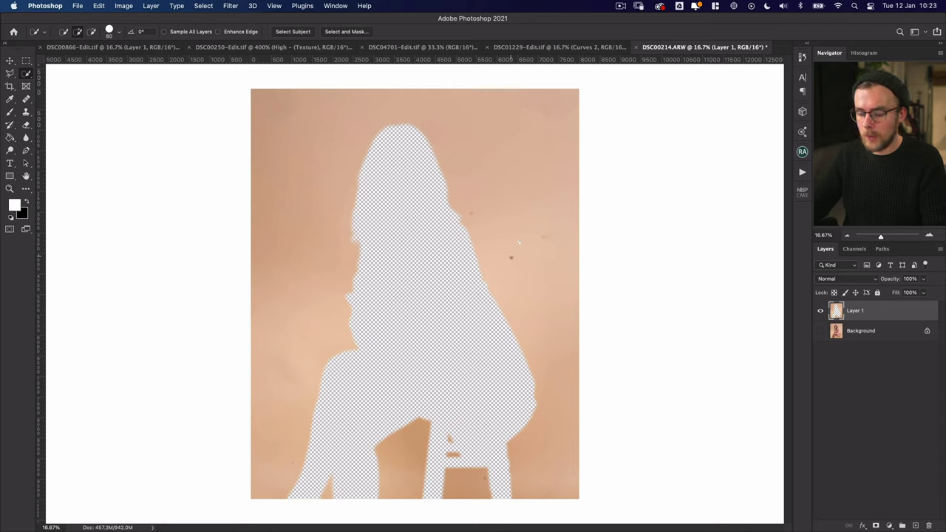
key("b")
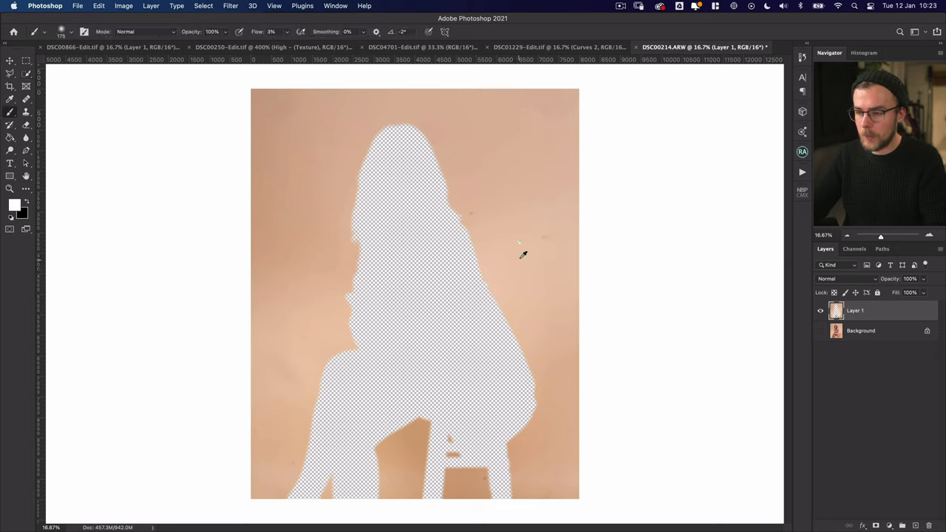
left_click(518, 254, "alt")
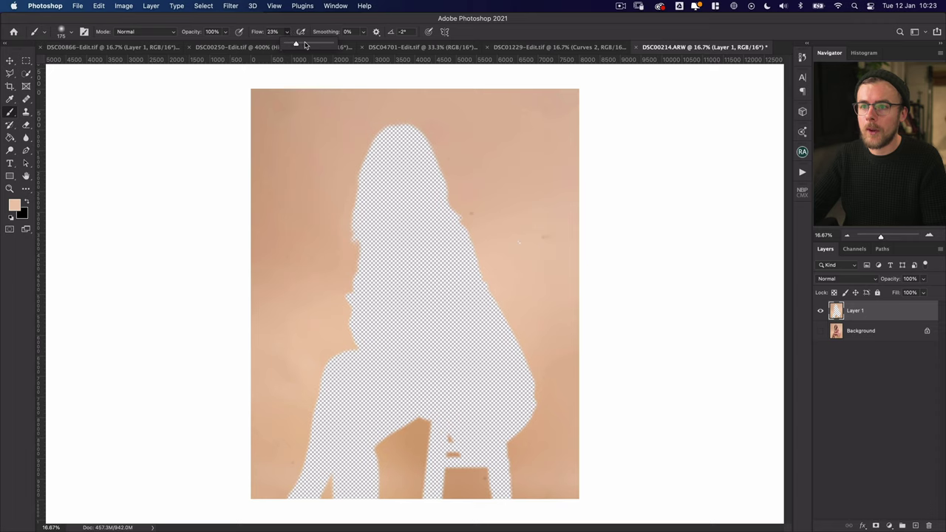
key("shift+0")
left_click(819, 330)
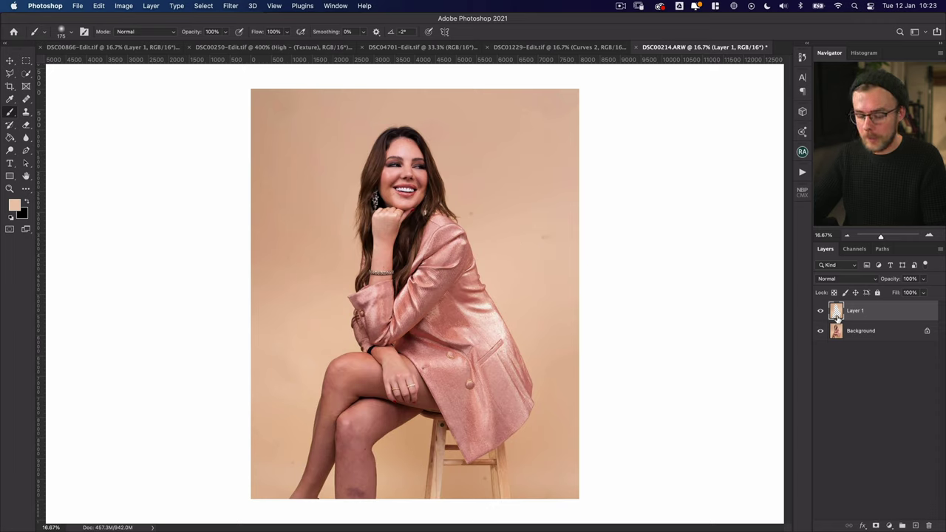
Load the outline of Layer 1 as a selection and turn it into a layer mask on that layer
left_click(836, 312, "super")
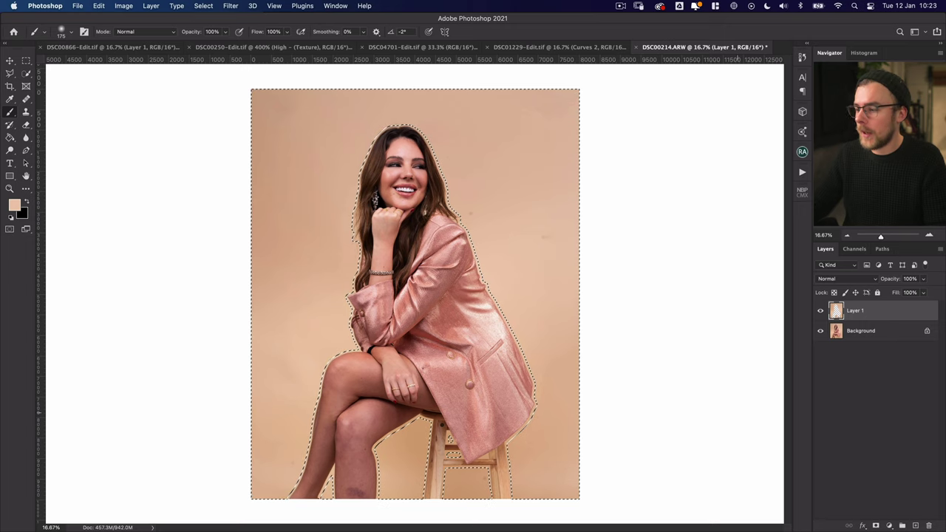
mouse_move(876, 529)
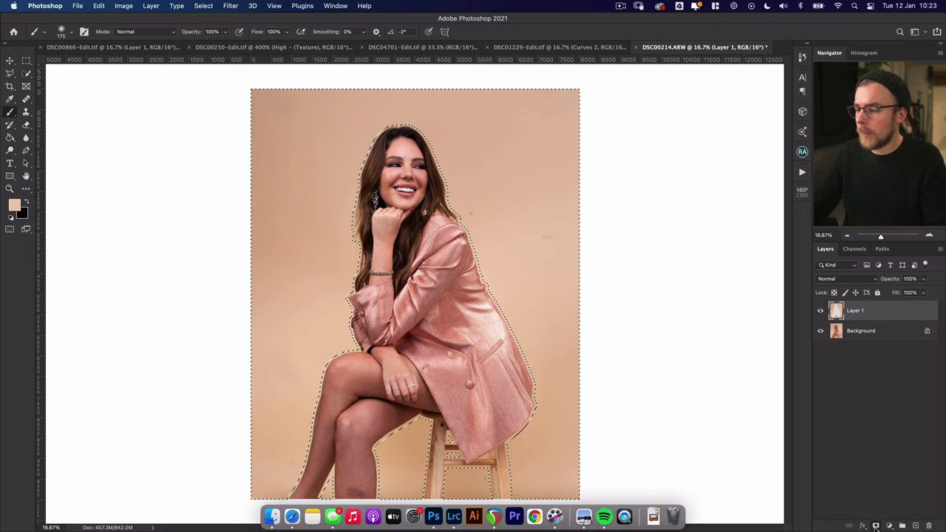
left_click(875, 525)
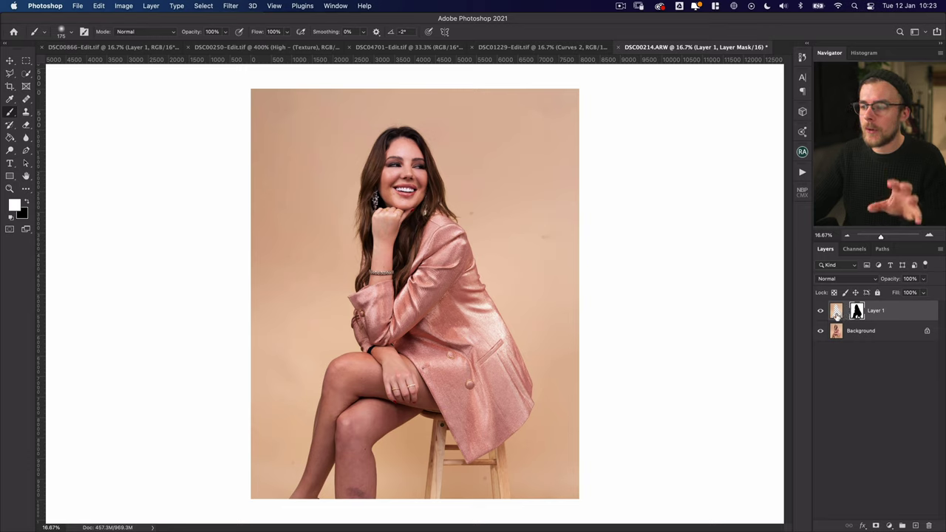
Apply a Gaussian Blur with a 100.1 pixel radius to the image content of Layer 1, not its mask
left_click(835, 311)
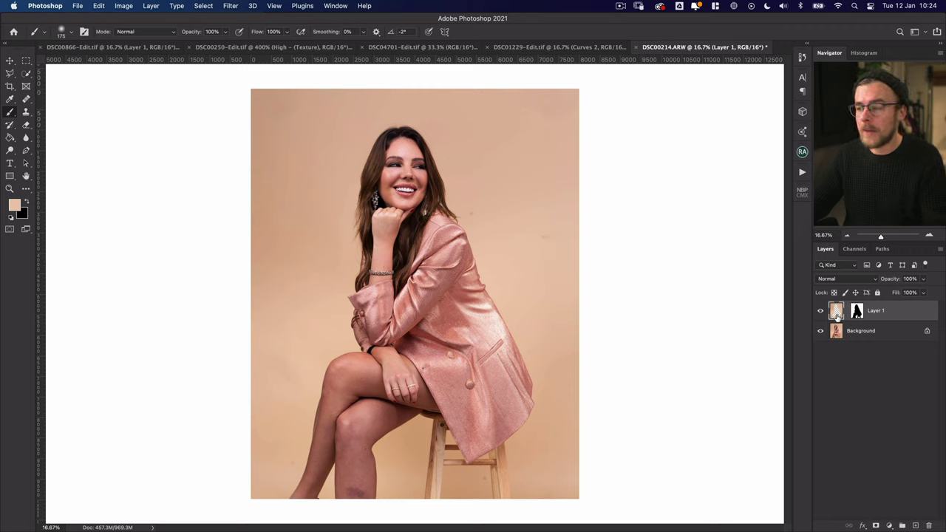
left_click(229, 5)
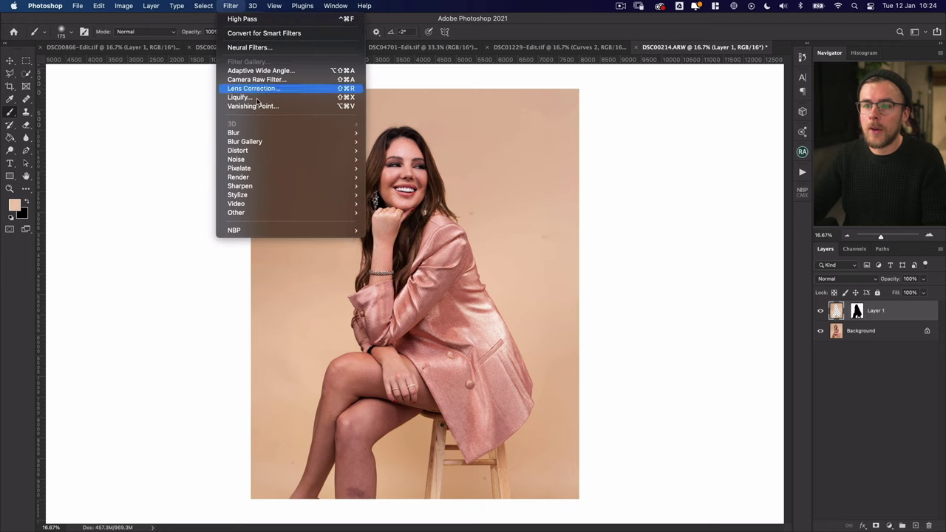
mouse_move(257, 133)
left_click(411, 172)
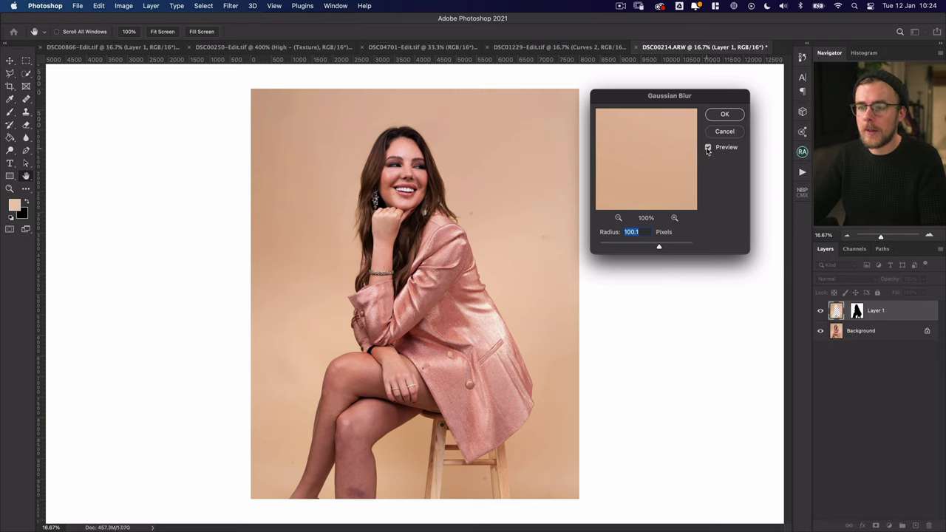
key("Return")
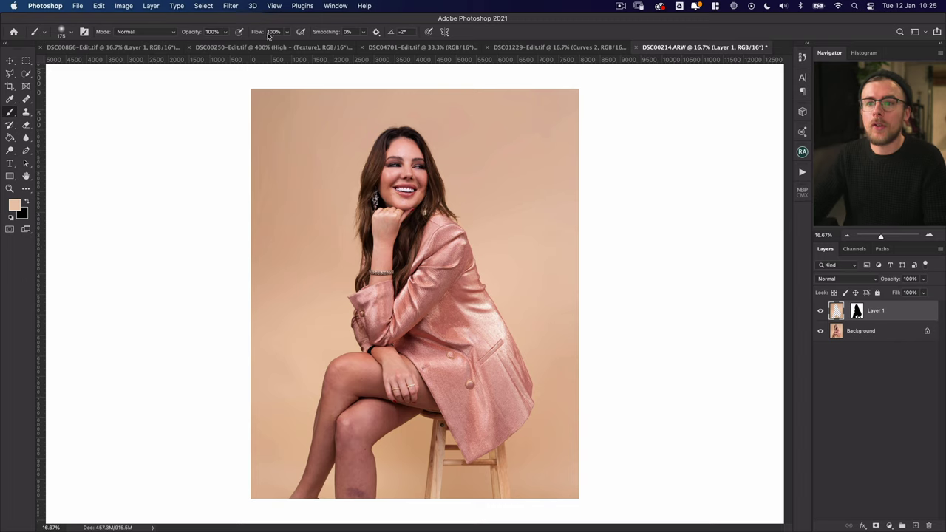
Add a small amount of grain to the blurred backdrop on Layer 1 with the Camera Raw Filter
left_click(230, 6)
left_click(278, 81)
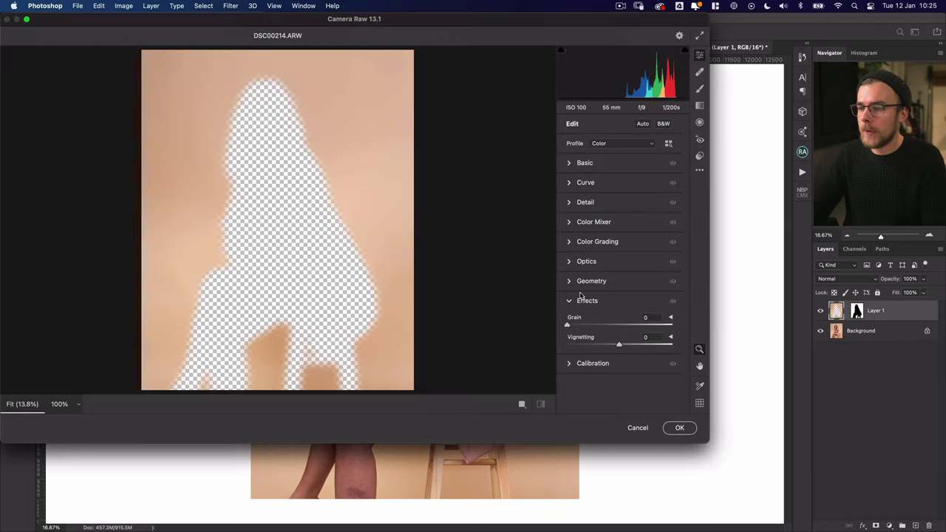
left_click_drag(567, 326, 584, 327)
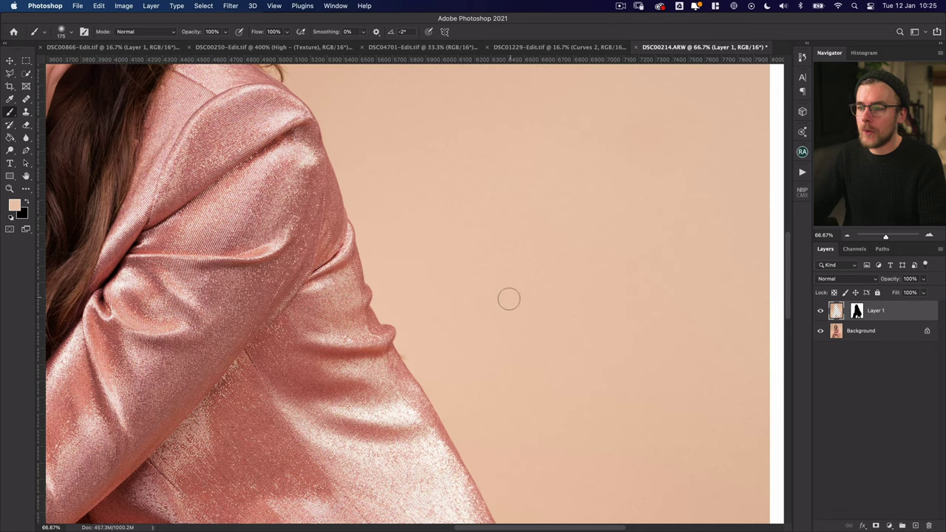
key("super+minus")
key("super+minus")
key("super+minus")
key("super+minus")
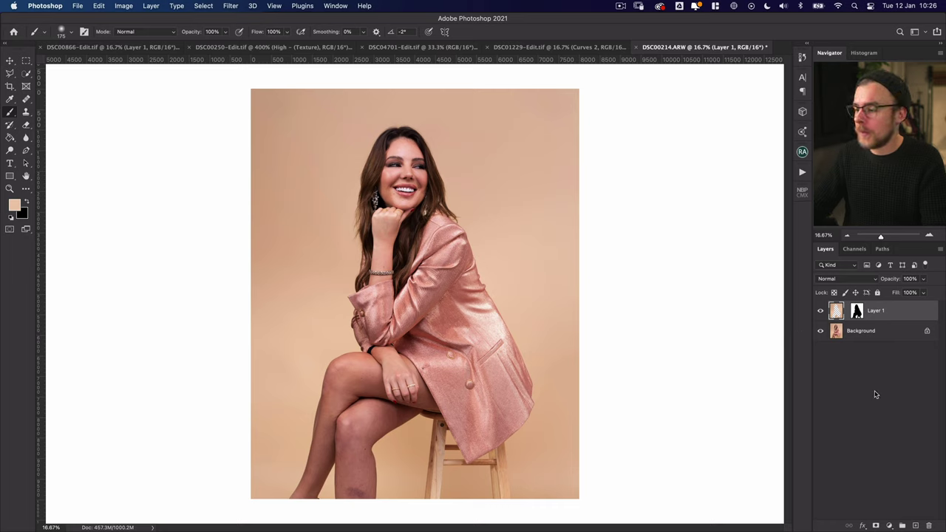
Create a layer group named Healing above Layer 1 and add two empty layers inside it
left_click(901, 525)
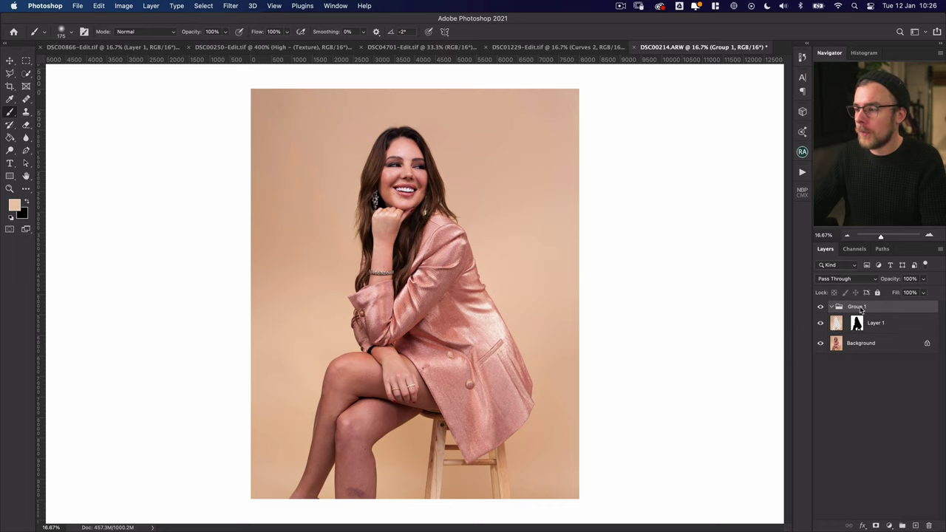
double_click(856, 308)
type("Healing")
key("Return")
left_click(915, 525)
left_click(914, 526)
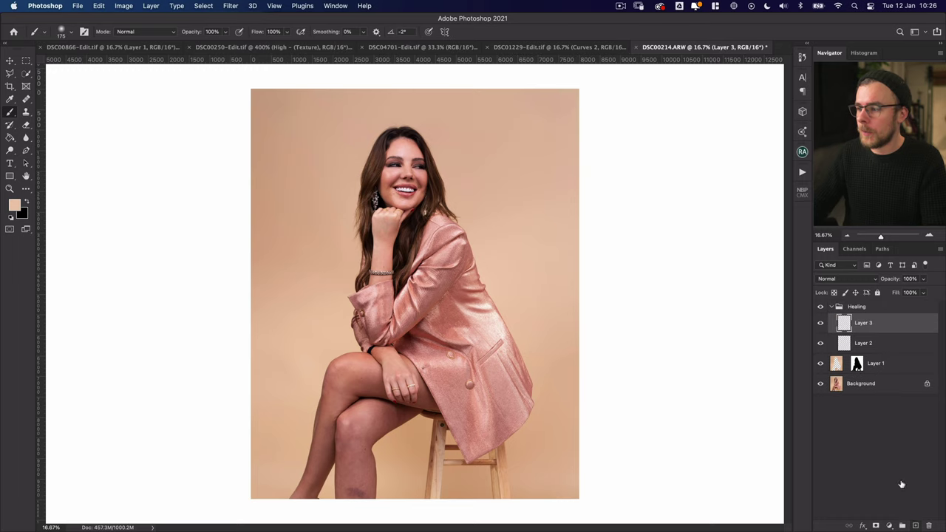
Rename the group's lower layer Healing Brush and the upper one Clone, leaving the Healing Brush layer active
double_click(865, 344)
type("Healing Brush")
key("shift+Tab")
type("Clone")
key("Return")
left_click(896, 344)
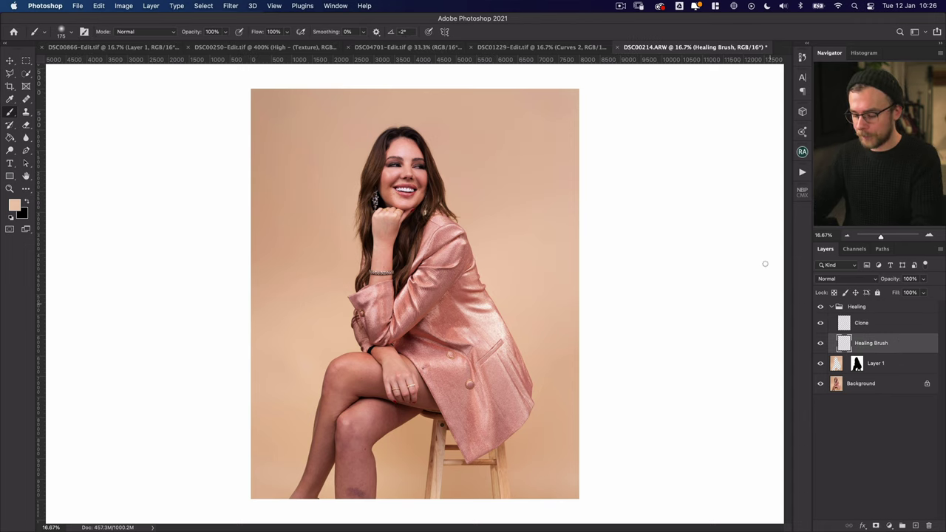
Activate the Healing Brush for retouching the face and set its sampling to Current & Below
key("super+1")
scroll(414, 296, "up", 10)
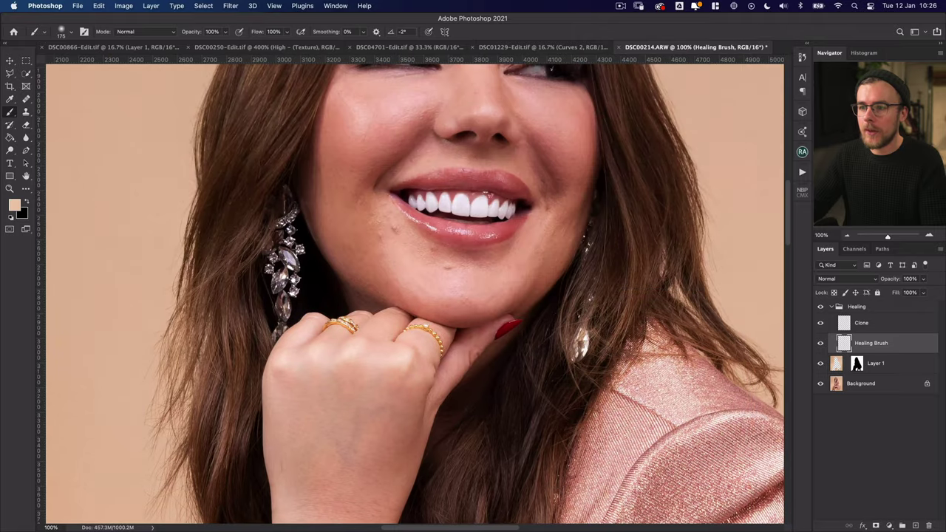
scroll(413, 295, "up", 6)
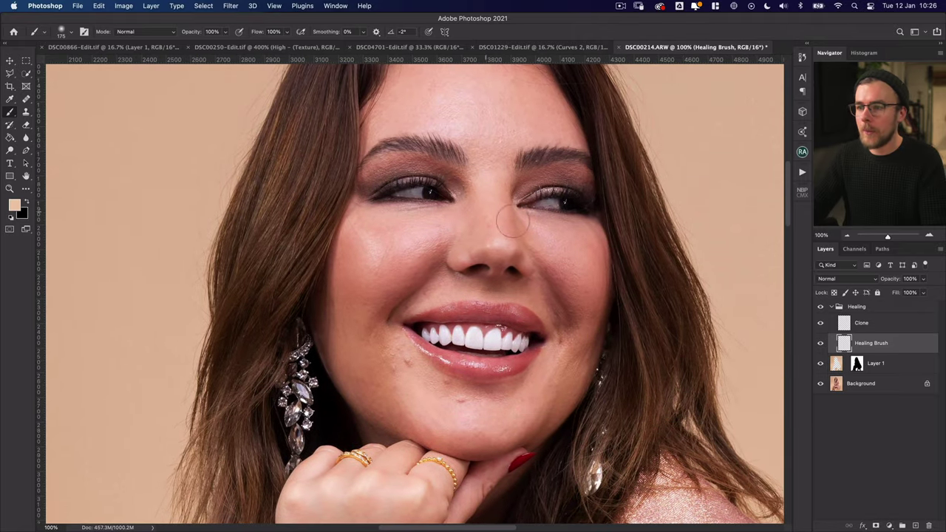
key("j")
scroll(512, 222, "up", 3)
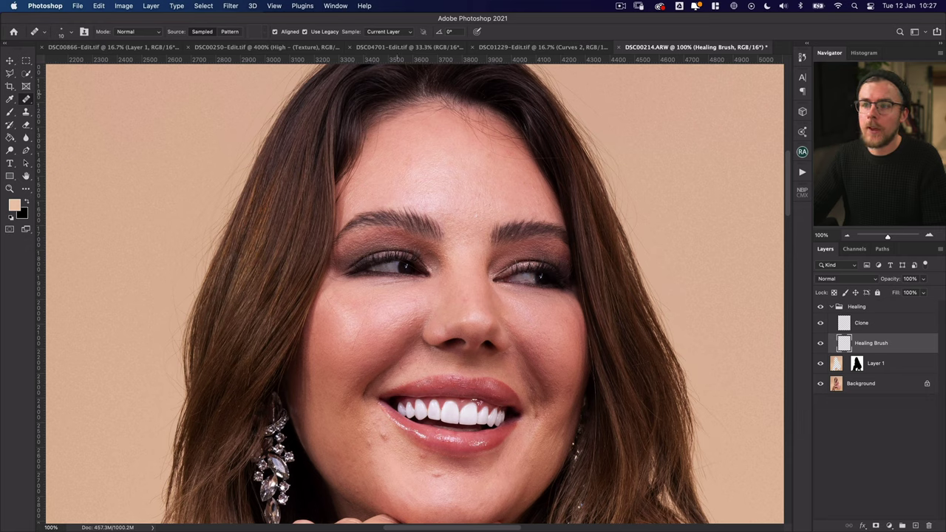
left_click(397, 32)
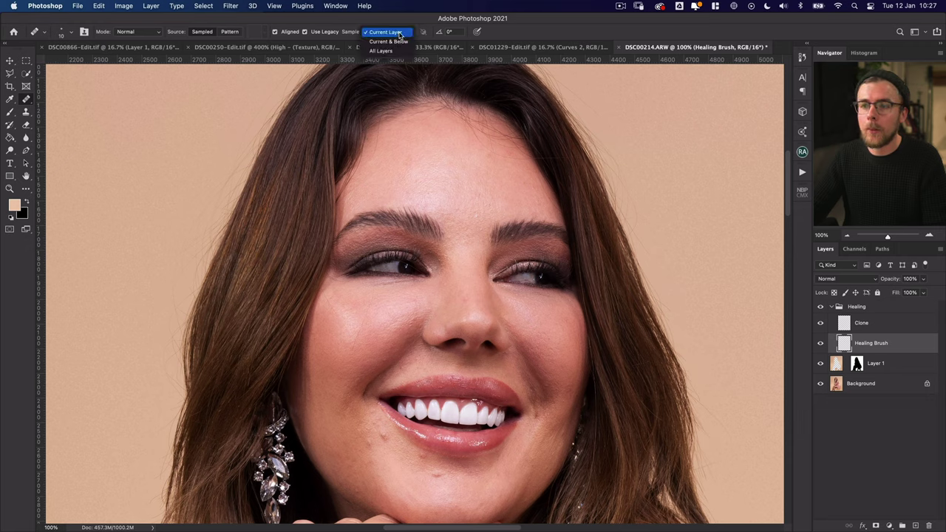
left_click(401, 42)
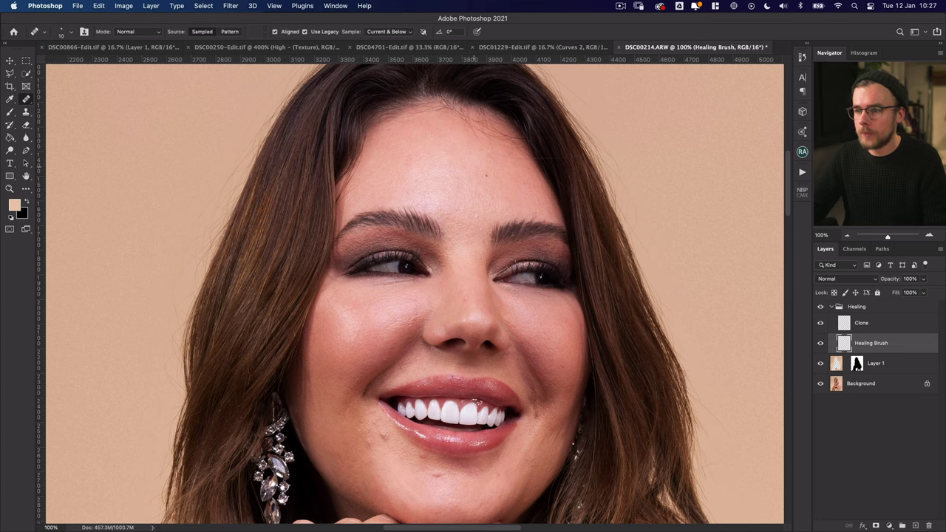
Heal the small marks and stray hairs on the forehead and compare the result with the Healing Brush layer hidden and shown
left_click(474, 135, "alt")
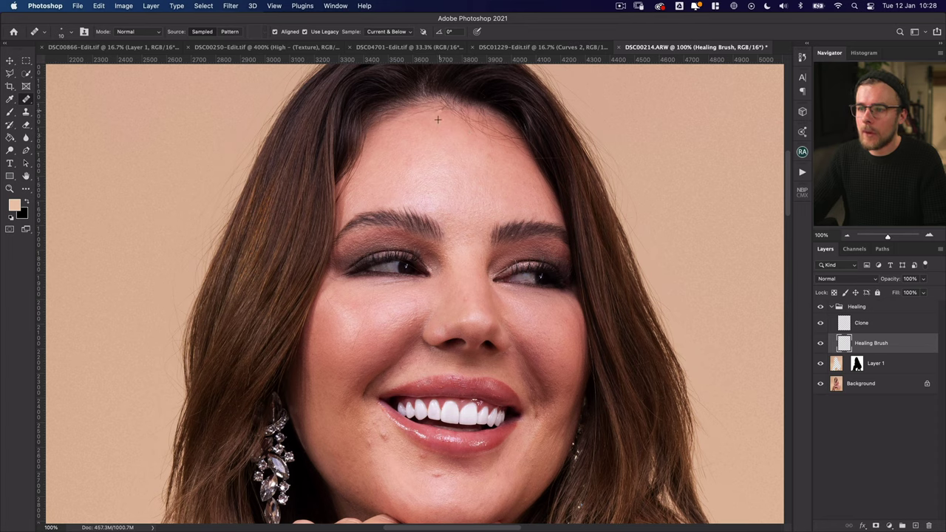
scroll(437, 119, "left", 3)
scroll(438, 119, "up", 5)
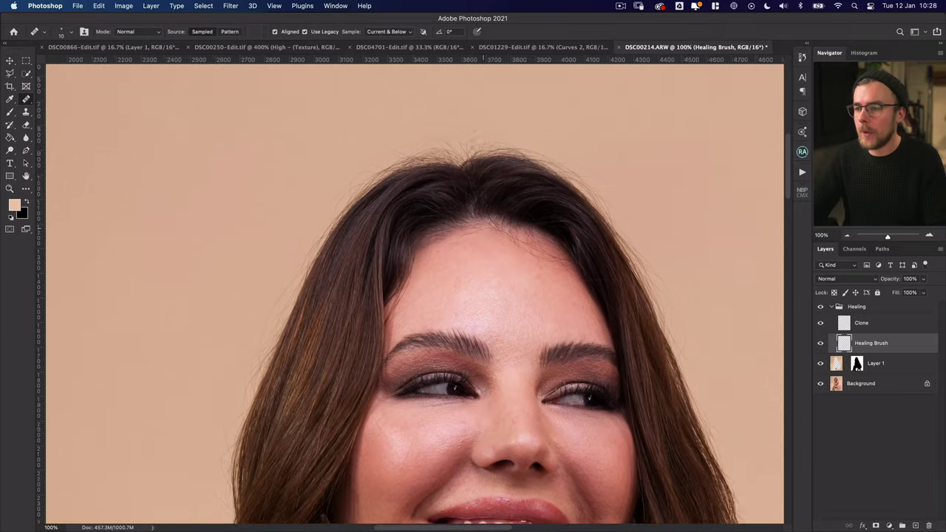
scroll(407, 218, "up", 1)
scroll(407, 219, "right", 2)
scroll(407, 219, "down", 3)
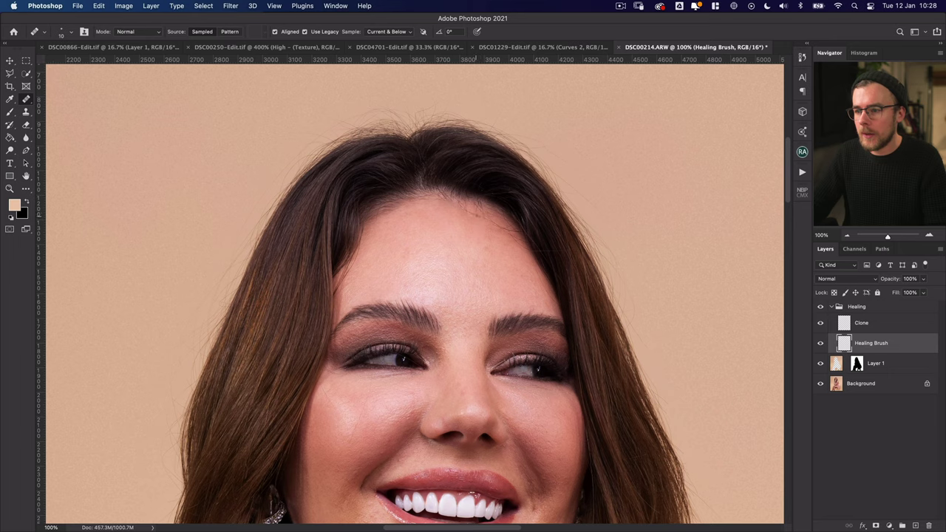
left_click(513, 235)
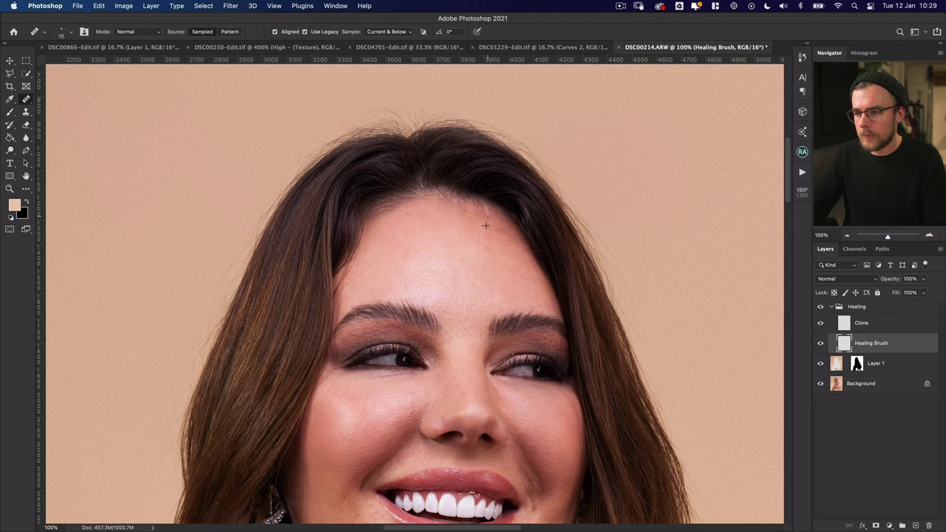
scroll(484, 215, "down", 2)
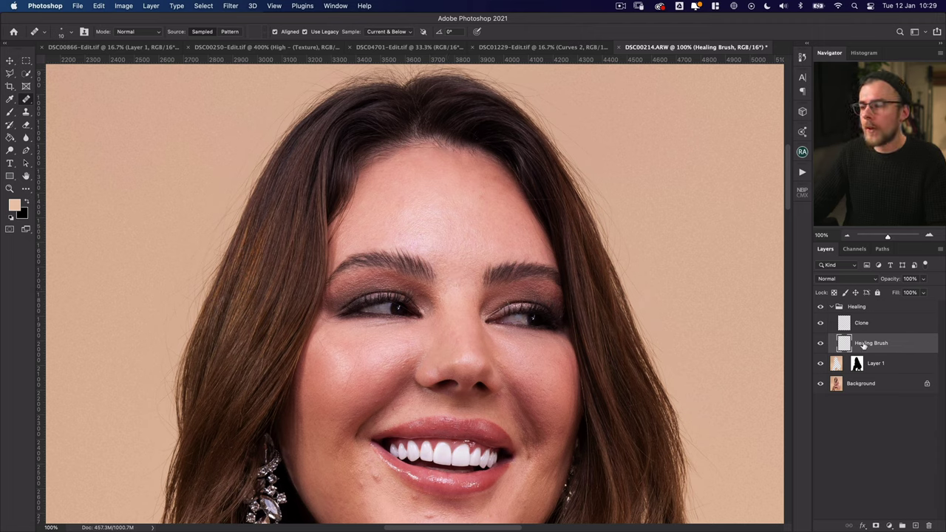
left_click(821, 344)
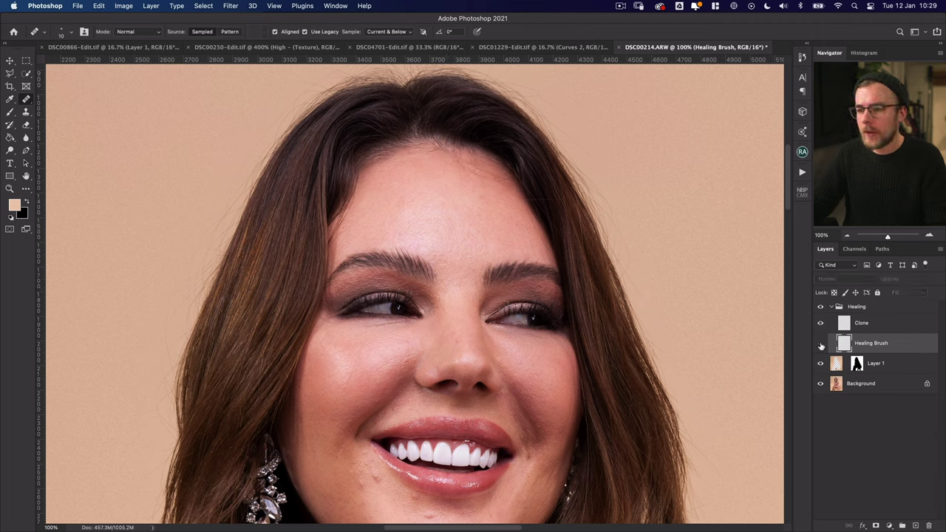
left_click(821, 343)
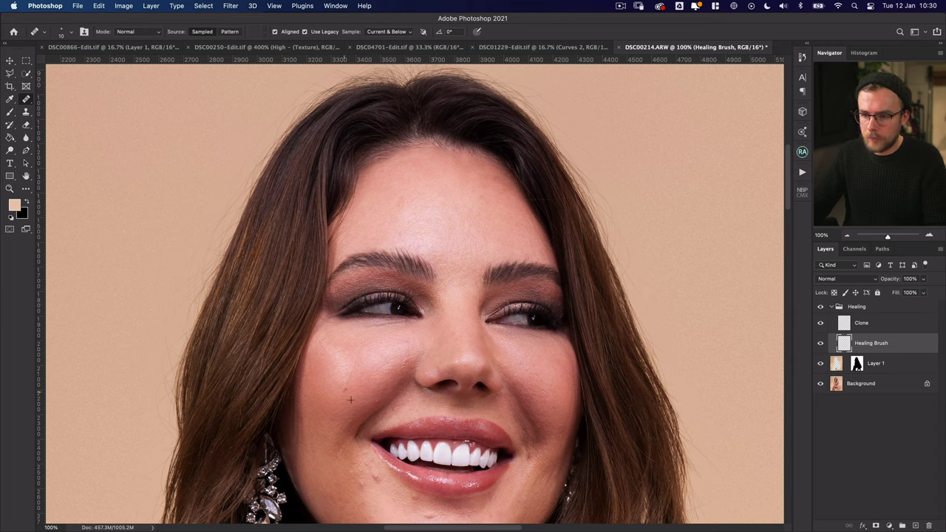
Heal the blemishes on the cheek, around the mouth and on the chin, reducing the Healing Brush size to 15
left_click(336, 331)
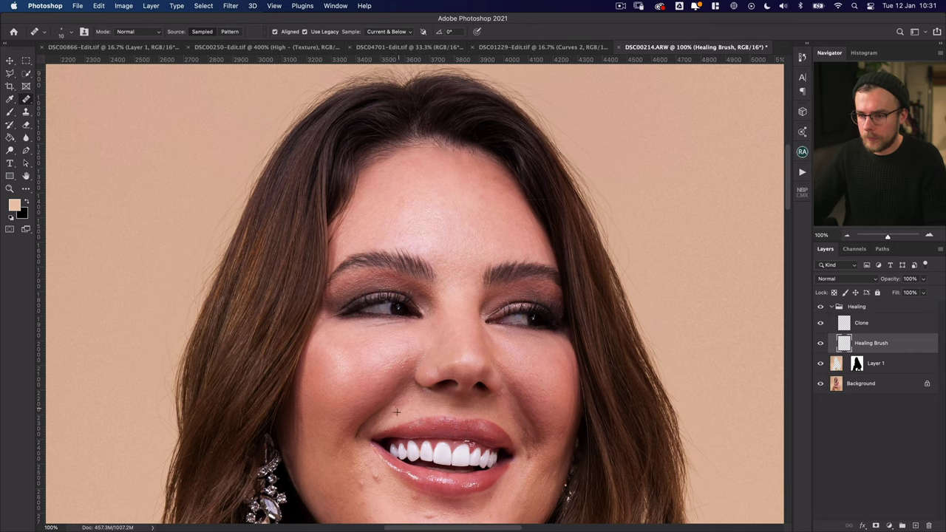
scroll(396, 412, "down", 3)
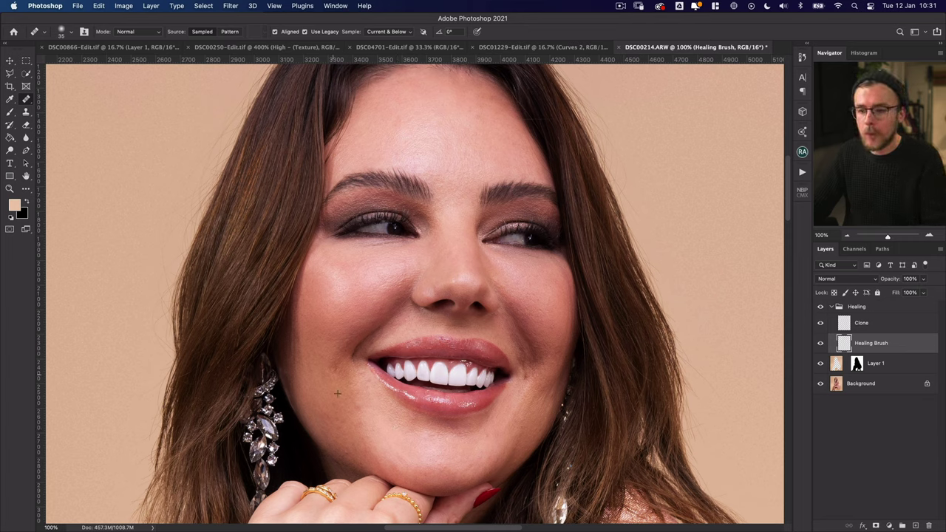
left_click(322, 365, "alt")
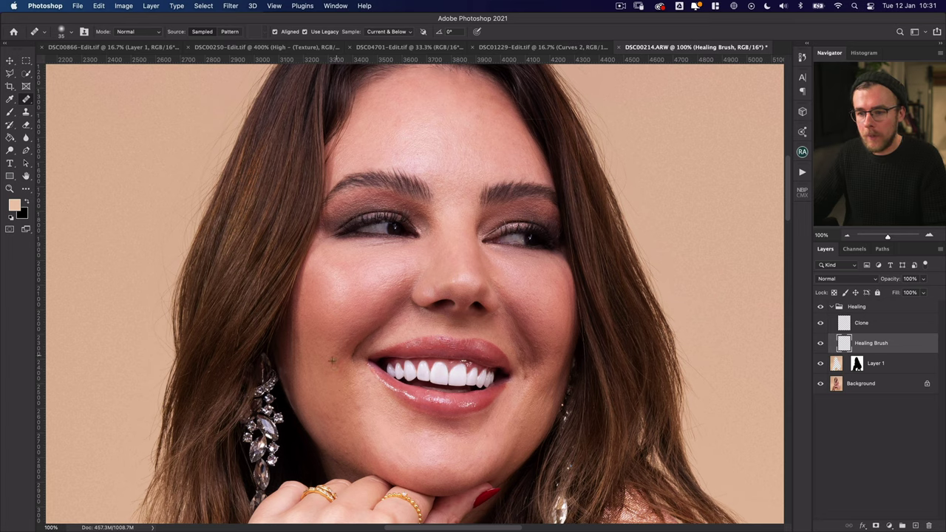
key("bracketleft")
key("bracketleft")
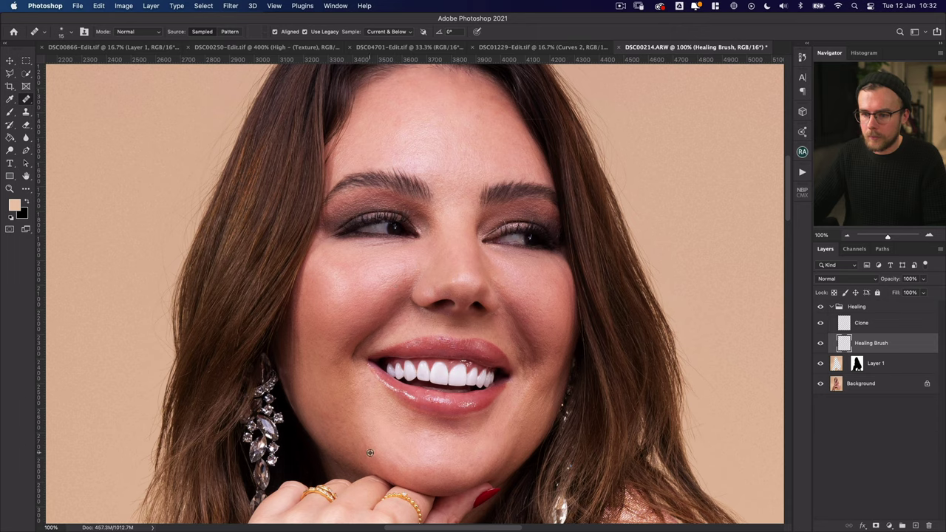
Examine the full portrait, then the arm, hand and lower face up close for remaining skin marks
key("super+minus")
key("super+minus")
key("super+minus")
key("super+minus")
key("super+minus")
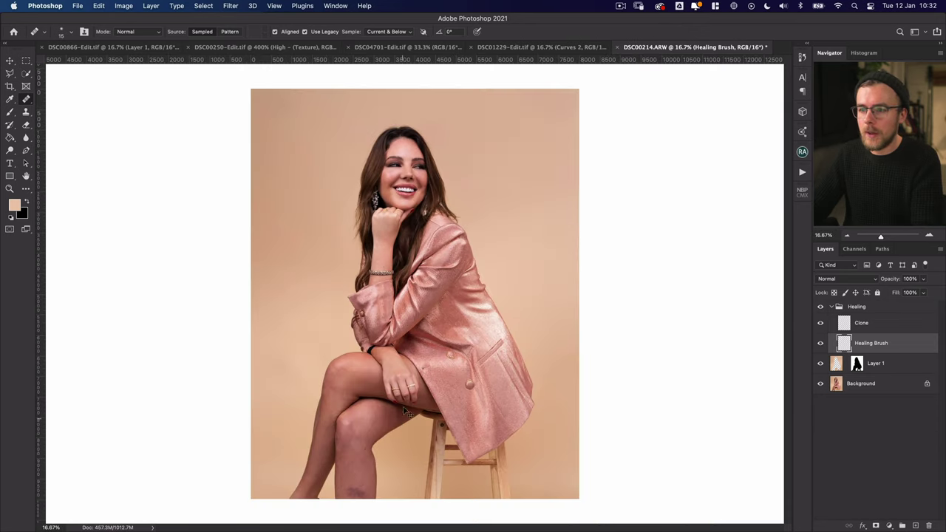
key("super+plus")
key("super+plus")
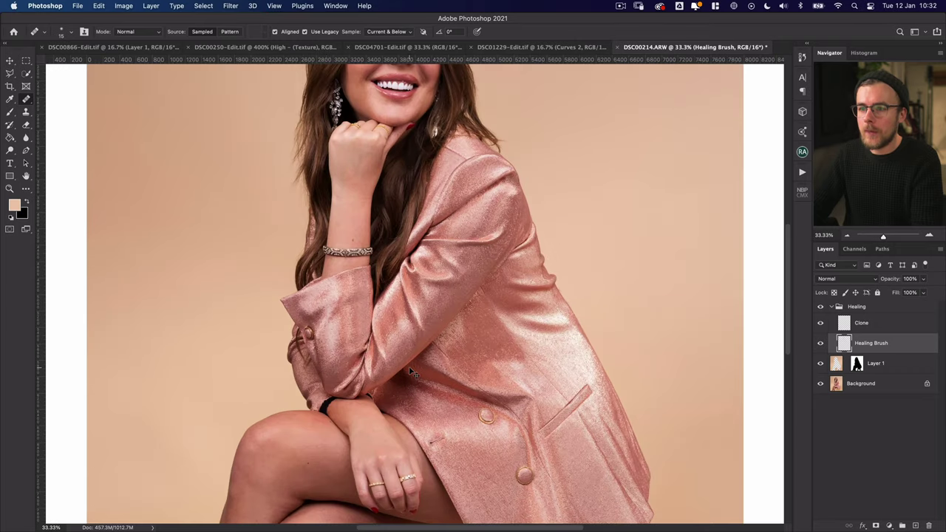
scroll(391, 332, "up", 5)
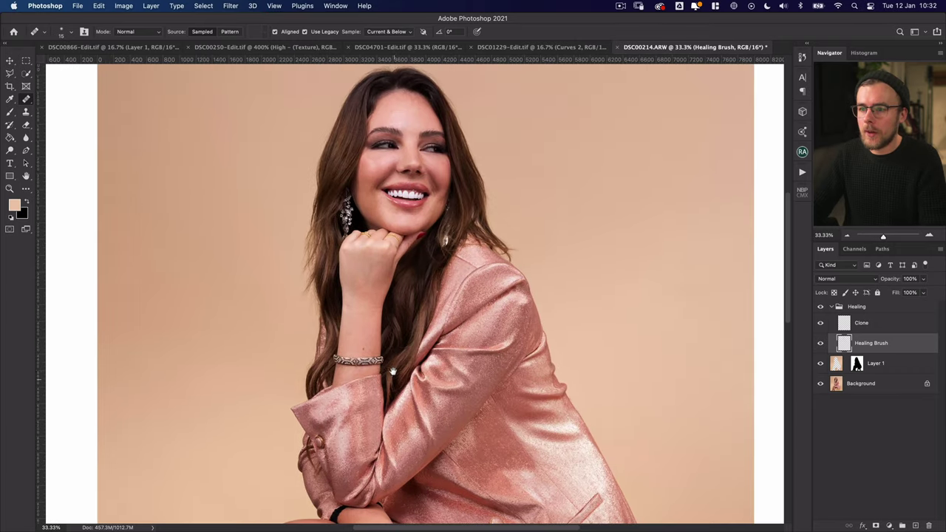
key("super+plus")
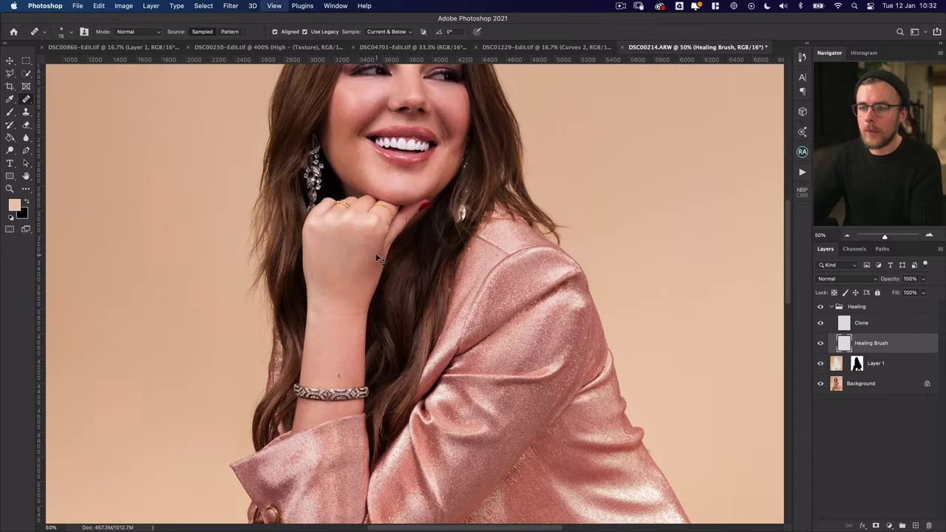
key("super+plus")
scroll(348, 386, "up", 5)
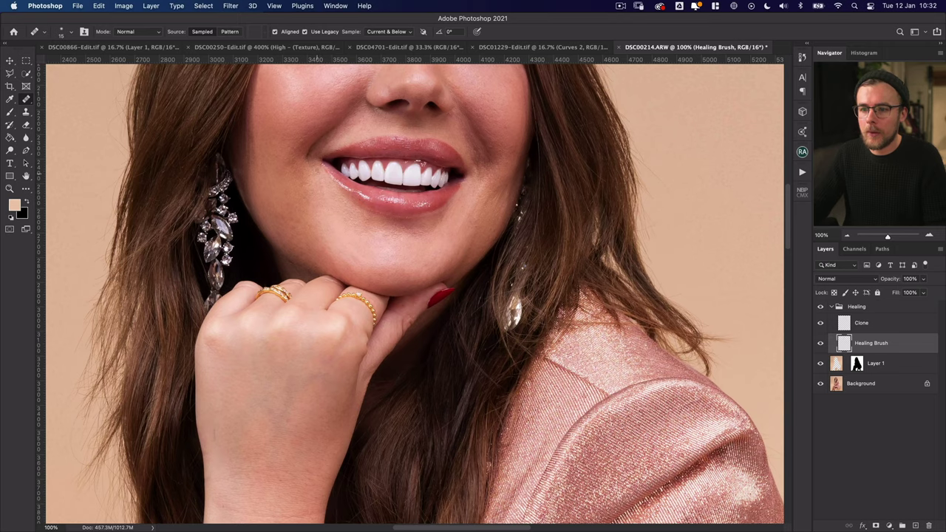
Rotate the canvas view to about 146° to heal remaining marks on the upside-down face, and reset the rotation
key("r")
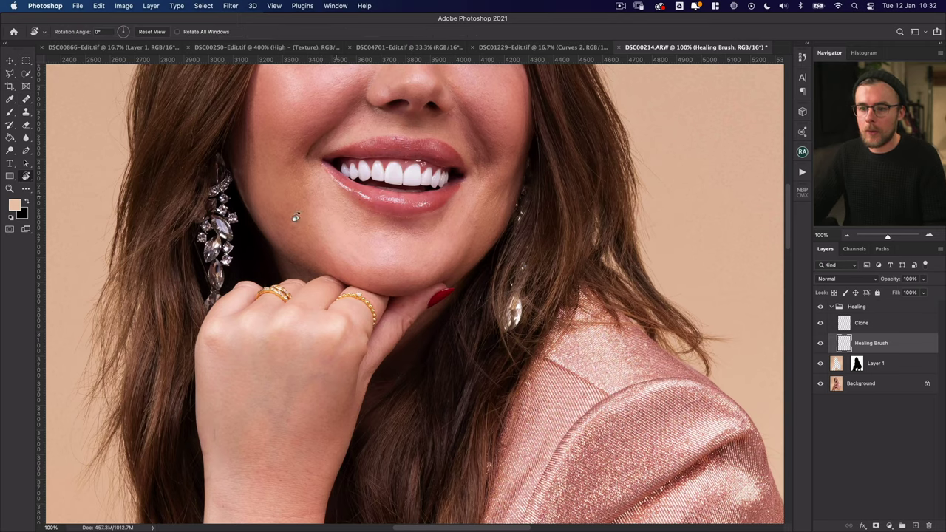
left_click_drag(302, 242, 320, 159)
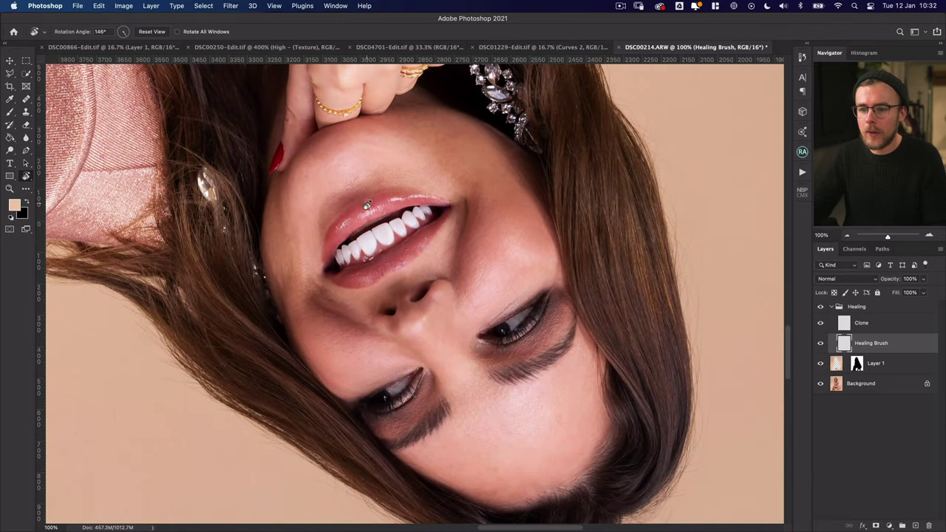
key("j")
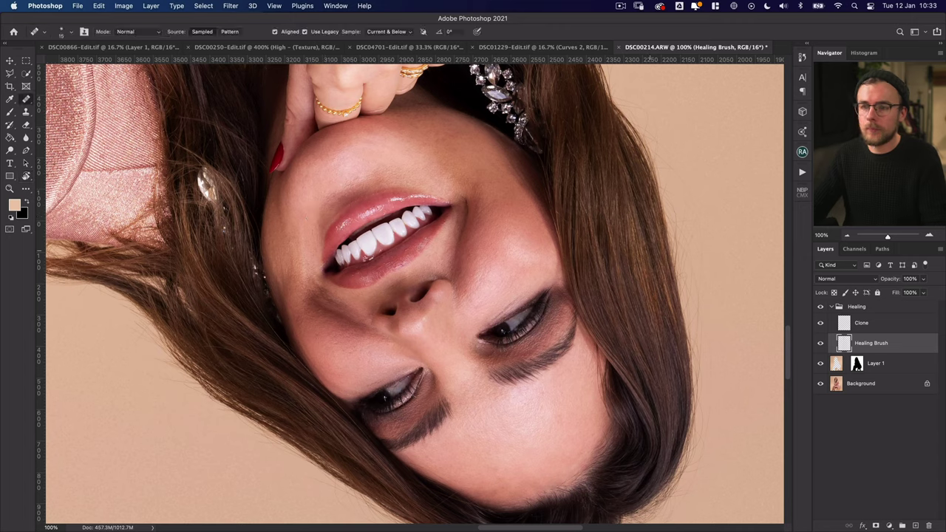
key("r")
key("Escape")
Compare the face before and after healing by repeatedly hiding and showing the Healing Brush layer at 50% zoom
key("super+minus")
key("super+minus")
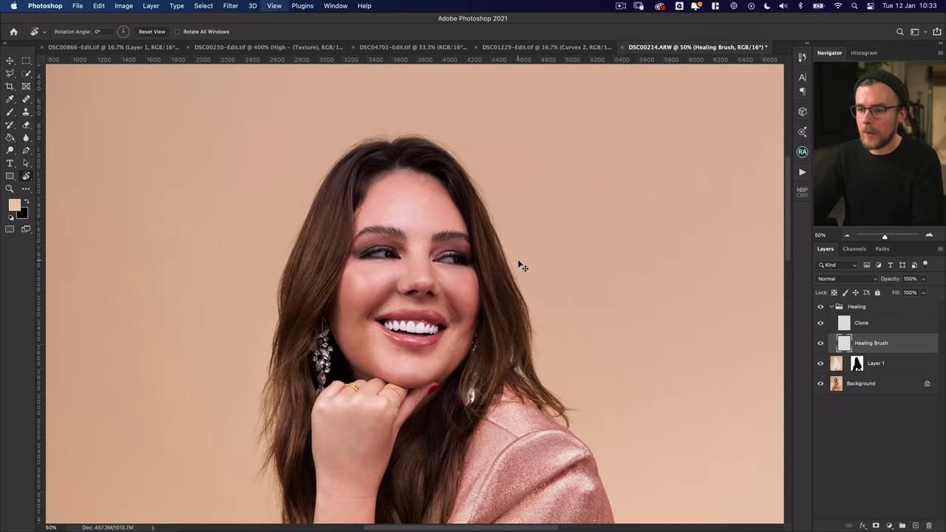
left_click(819, 343)
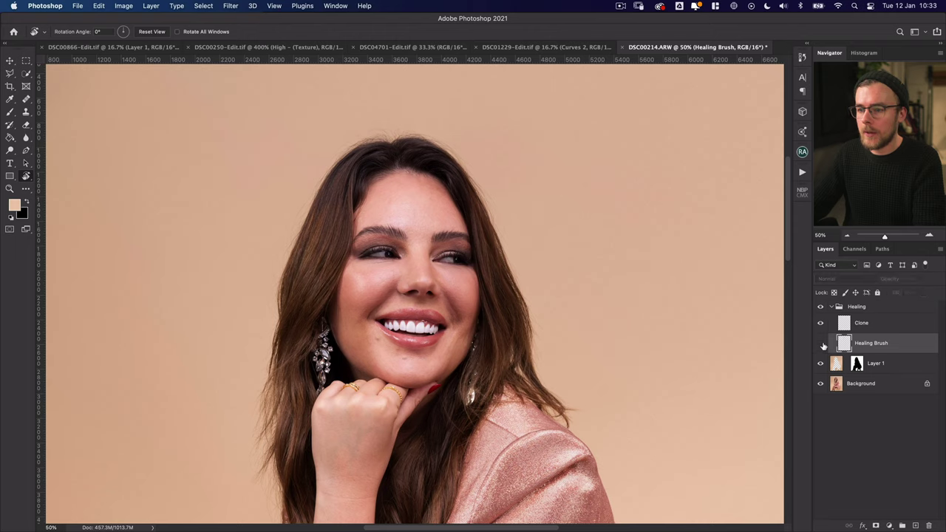
left_click(820, 344)
left_click(820, 344)
left_click(825, 344)
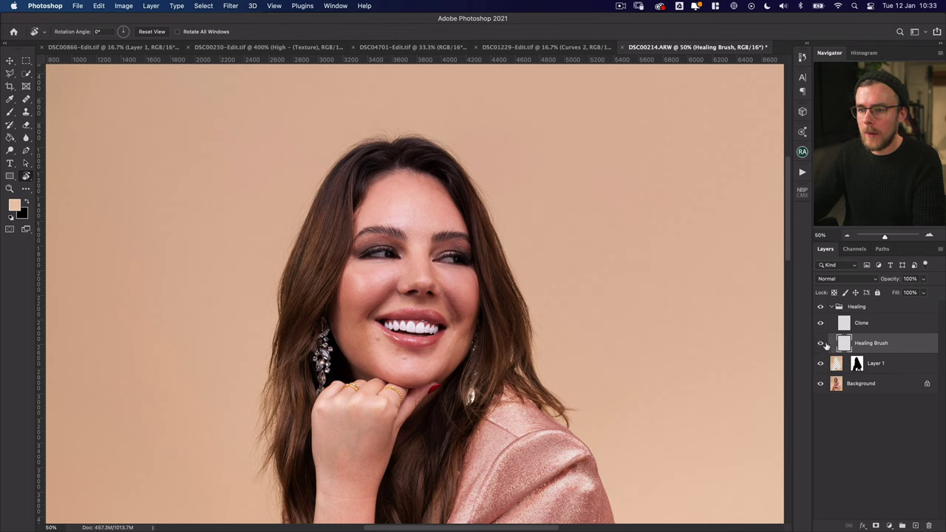
left_click(827, 345)
left_click(826, 345)
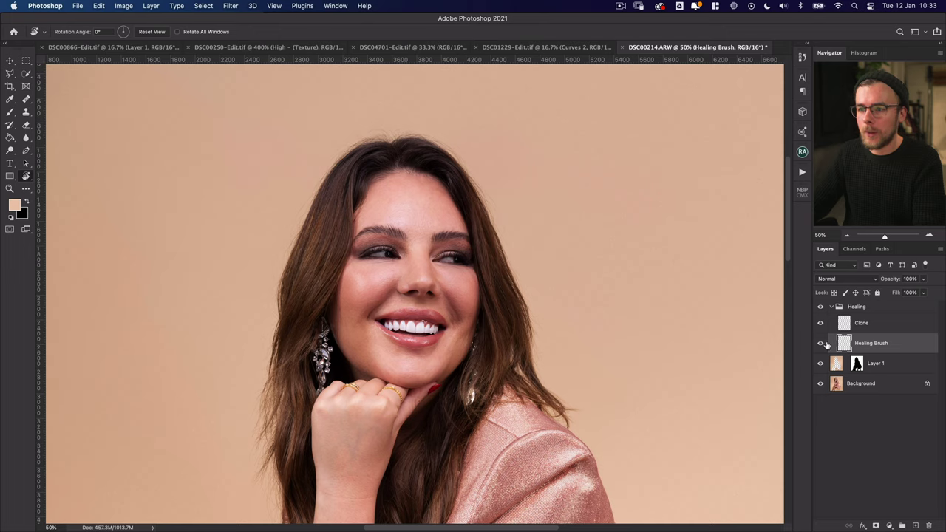
left_click(822, 345)
left_click(822, 345)
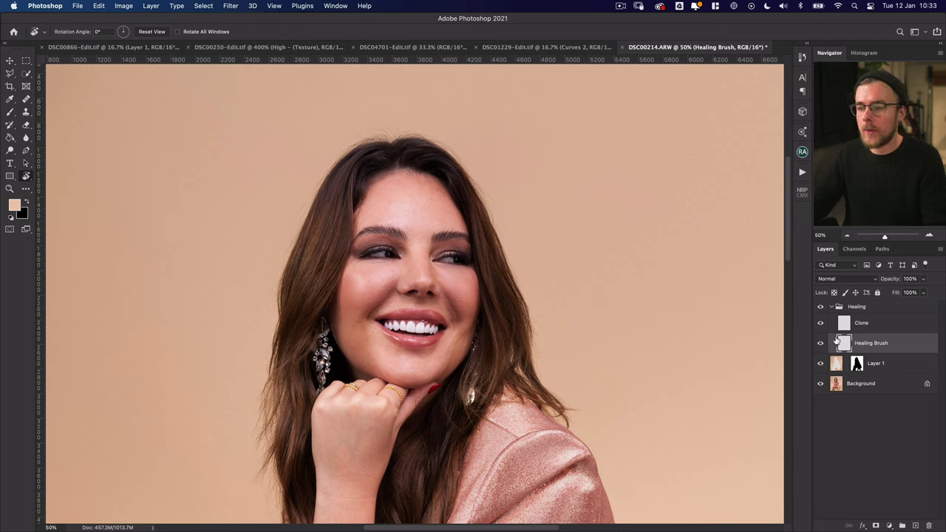
Set up the Clone Stamp on the Clone layer with 10% flow and sampling from Current & Below
left_click(844, 328)
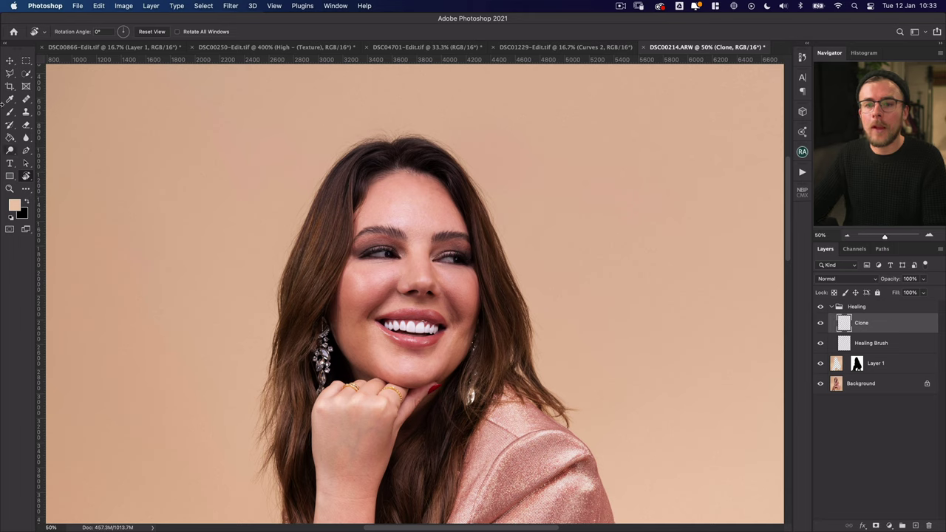
left_click(27, 113)
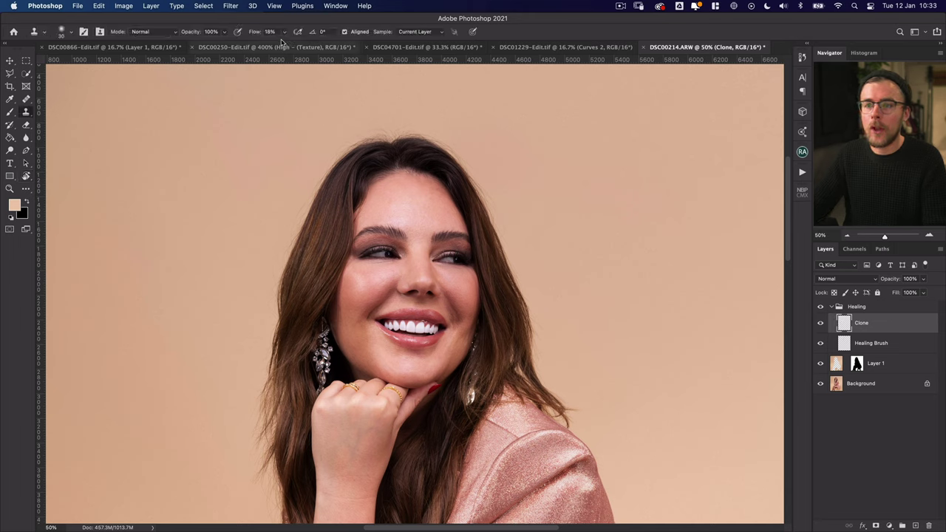
left_click_drag(284, 31, 282, 46)
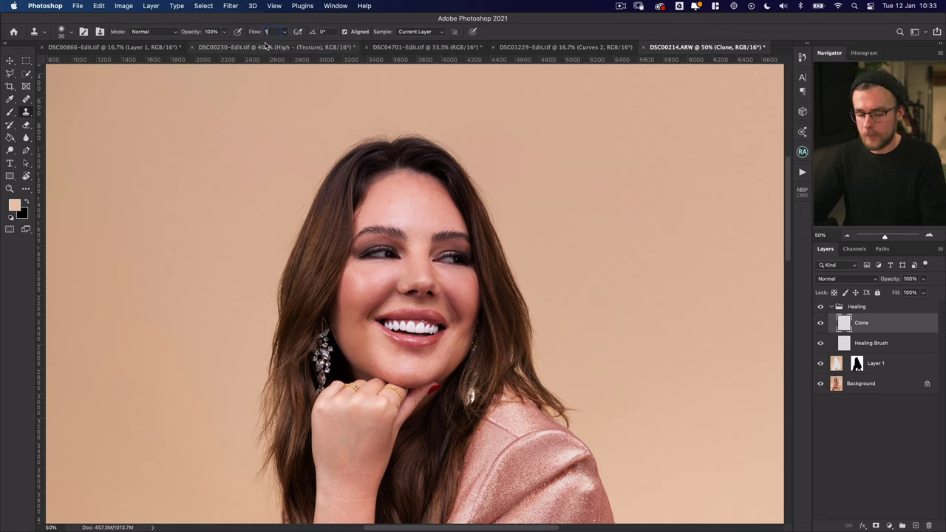
left_click(427, 34)
left_click(429, 45)
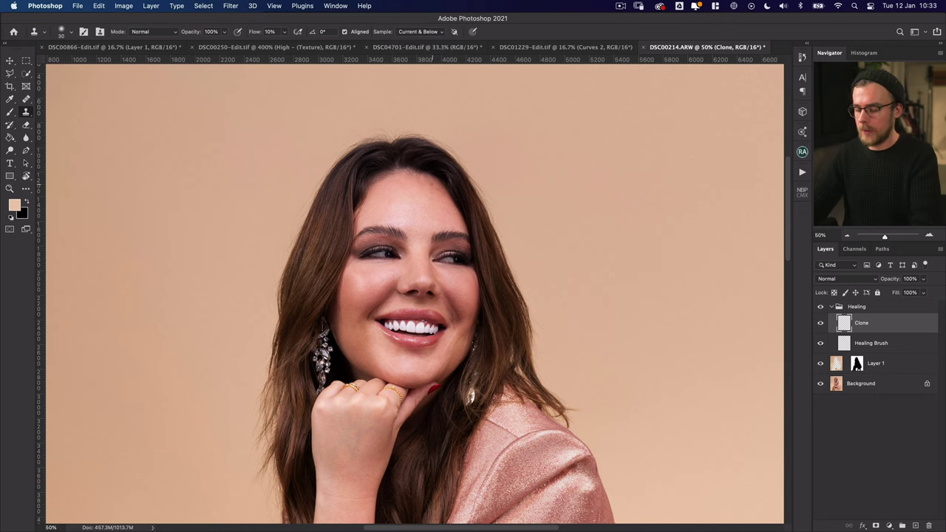
Lower the Clone Stamp flow to 5% and enlarge its brush to 125 for working on the forehead
key("super+1")
scroll(414, 174, "up", 2)
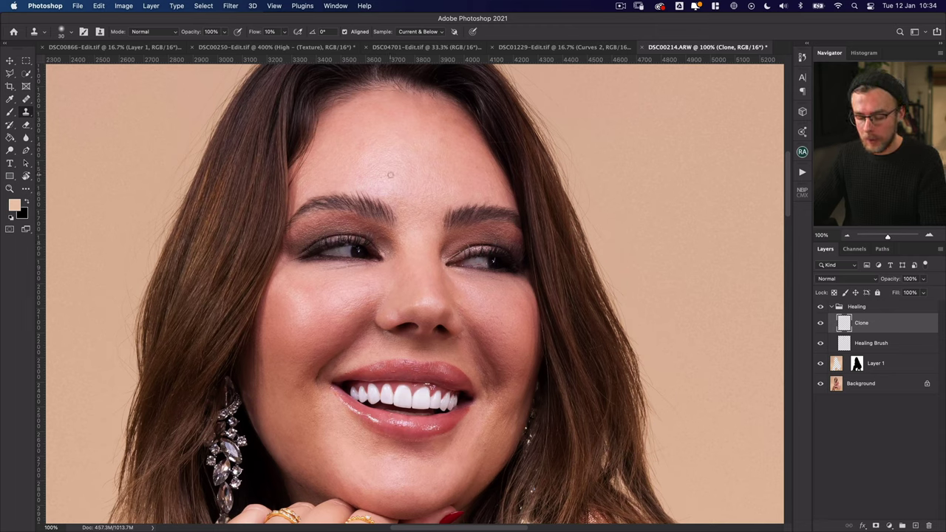
left_click_drag(283, 39, 283, 46)
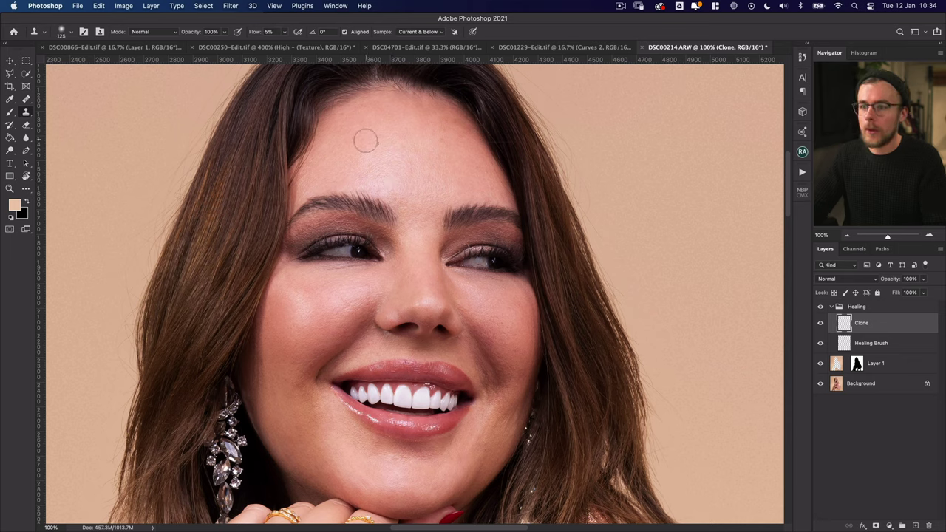
Even out the forehead skin tones with low-flow cloning, resampling from nearby skin and undoing an unwanted stroke
mouse_move(354, 164)
left_mouse_down()
mouse_move(327, 150)
mouse_move(316, 177)
mouse_move(355, 127)
mouse_move(376, 133)
mouse_move(363, 140)
mouse_move(363, 114)
mouse_move(400, 120)
mouse_move(403, 104)
mouse_move(441, 126)
mouse_move(436, 143)
mouse_move(443, 127)
mouse_move(435, 126)
mouse_move(435, 137)
mouse_move(461, 136)
mouse_move(484, 194)
left_mouse_up()
left_click(410, 114, "alt")
key("super+z")
left_click(414, 118, "alt")
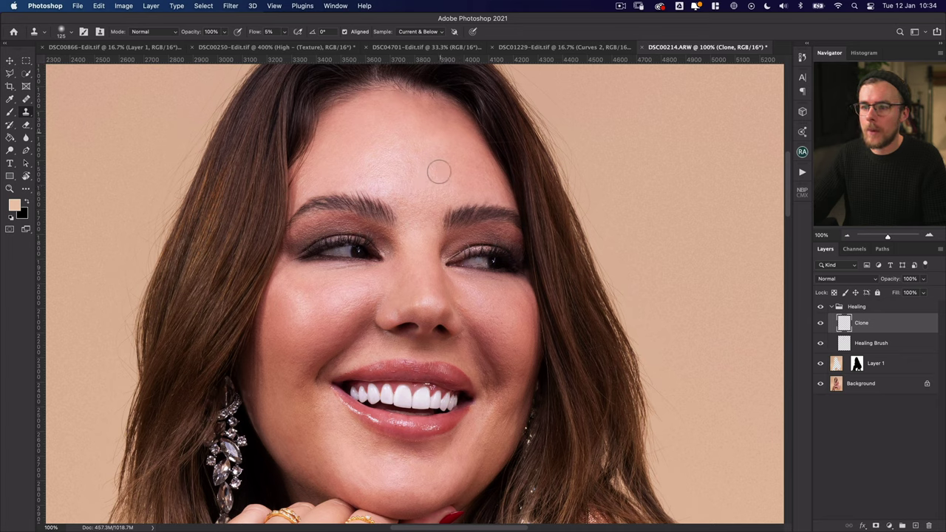
left_click(471, 170, "alt")
mouse_move(449, 184)
left_mouse_down()
mouse_move(429, 140)
mouse_move(447, 190)
mouse_move(439, 156)
mouse_move(419, 139)
mouse_move(382, 149)
mouse_move(426, 148)
mouse_move(398, 121)
mouse_move(402, 139)
mouse_move(363, 177)
mouse_move(394, 164)
mouse_move(376, 170)
mouse_move(426, 180)
mouse_move(435, 192)
mouse_move(452, 179)
mouse_move(385, 163)
mouse_move(376, 170)
mouse_move(400, 191)
mouse_move(462, 167)
mouse_move(460, 193)
mouse_move(412, 220)
left_mouse_up()
left_click(373, 149, "alt")
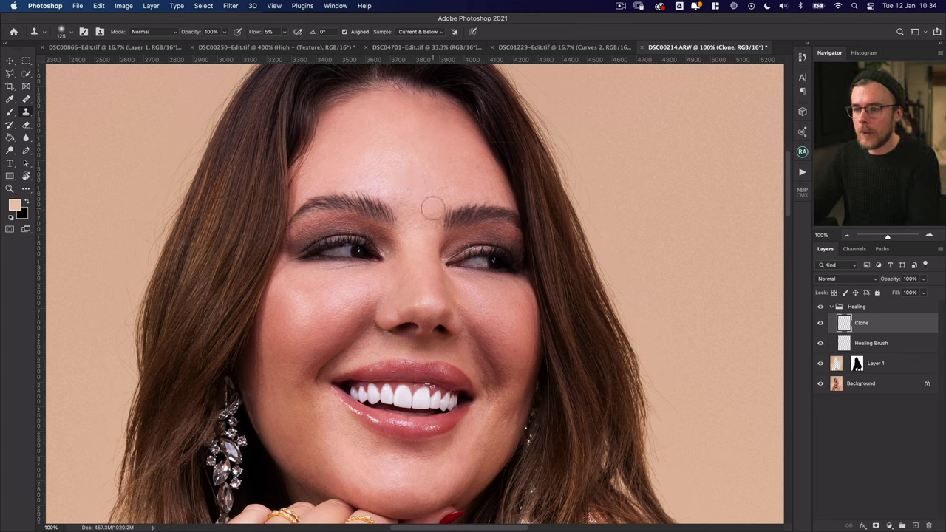
Reduce the Clone Stamp brush to 80 and smooth the skin between the eyebrows
key("bracketleft")
key("bracketleft")
key("bracketleft")
key("bracketleft")
mouse_move(410, 201)
left_mouse_down()
mouse_move(429, 226)
mouse_move(394, 196)
mouse_move(409, 230)
mouse_move(443, 225)
left_mouse_up()
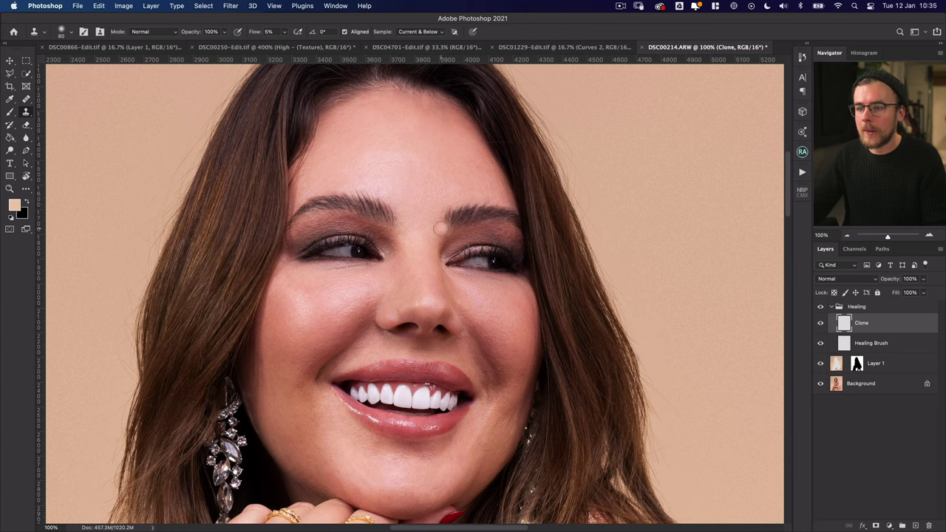
Reduce the Clone Stamp brush to 40 and blend uneven tones on the cheeks and along the jaw
key("bracketleft")
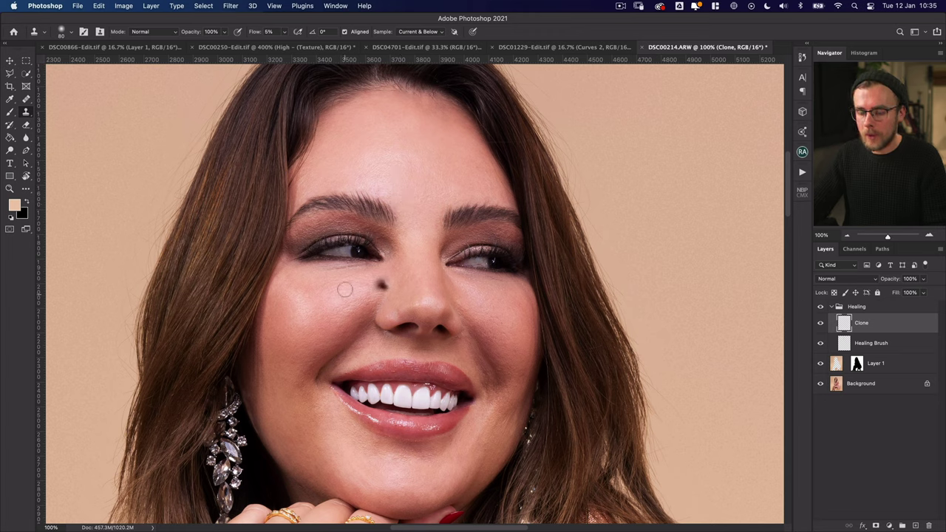
key("bracketleft")
key("bracketleft")
key("bracketleft")
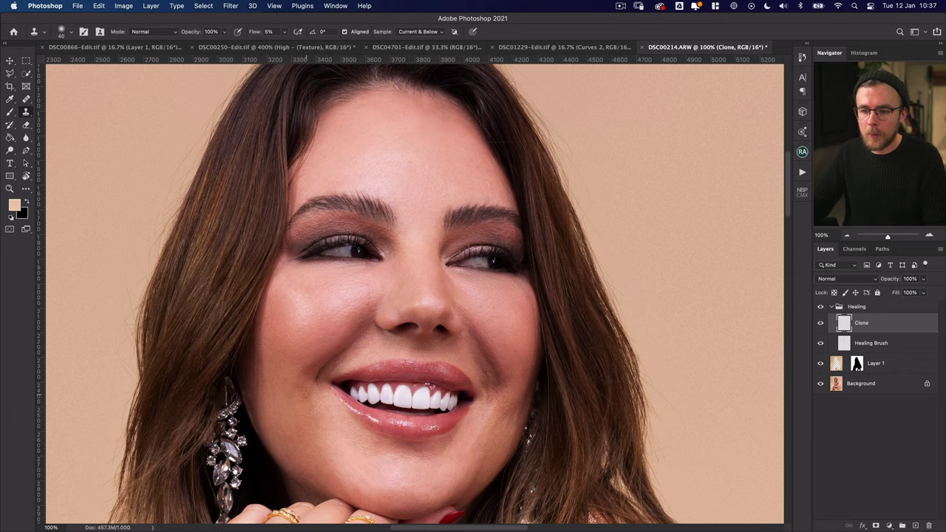
left_click(280, 394)
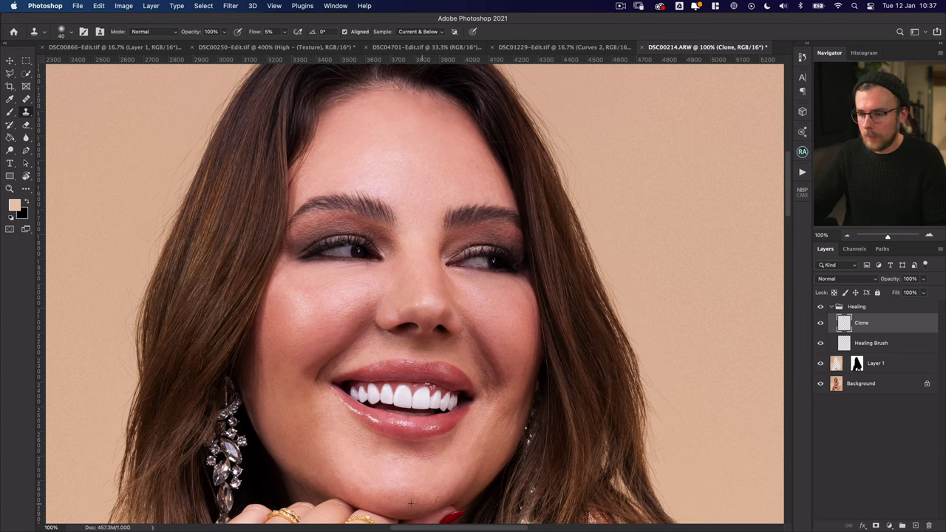
left_click_drag(510, 437, 517, 422)
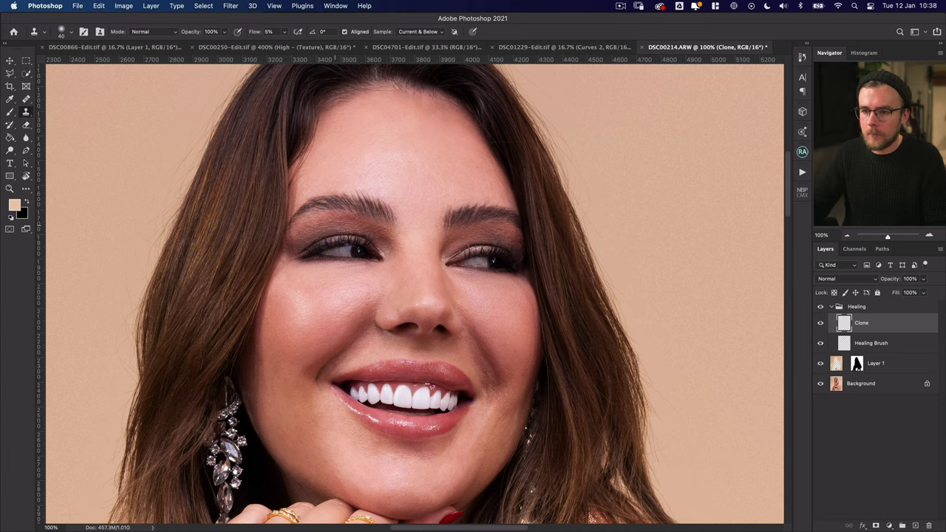
Heal remaining small marks on the lower face with the Healing Brush on the Healing Brush layer
left_click(832, 345)
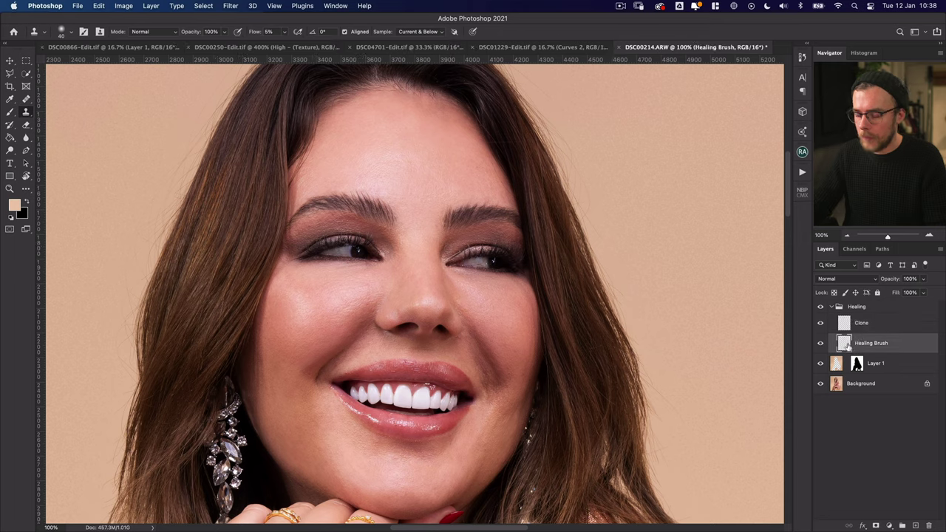
key("j")
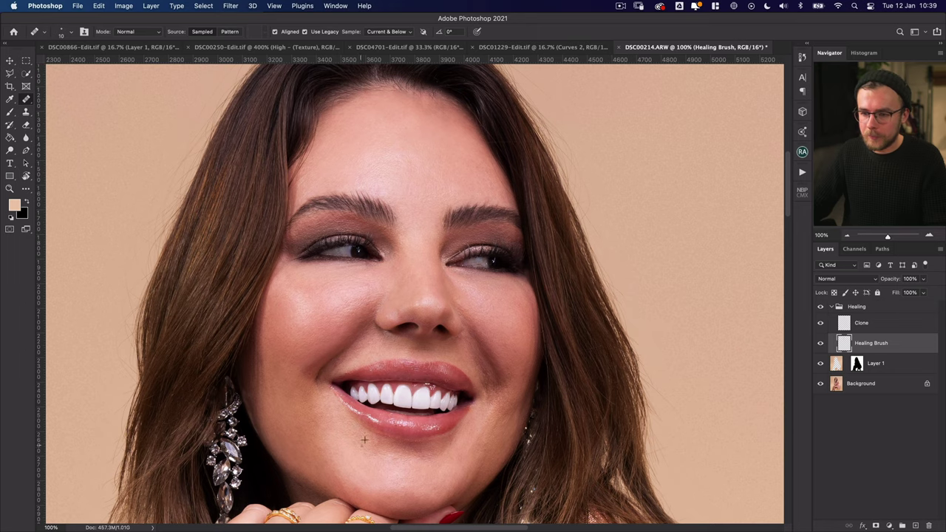
Compare the face before and after retouching by repeatedly hiding and showing the Healing group at 50% zoom
scroll(623, 406, "down", 5)
scroll(623, 405, "up", 4)
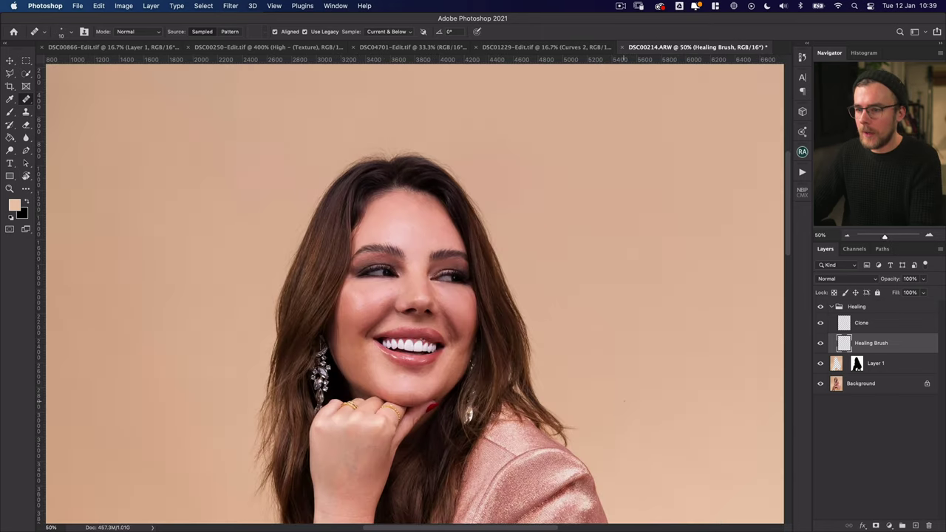
left_click(828, 308)
left_click(820, 310)
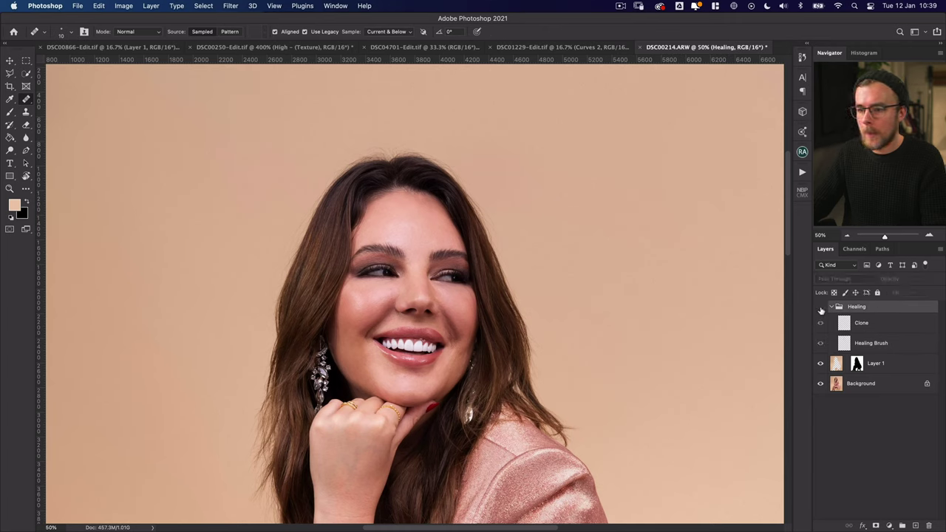
left_click(822, 308)
left_click(820, 308)
left_click(821, 308)
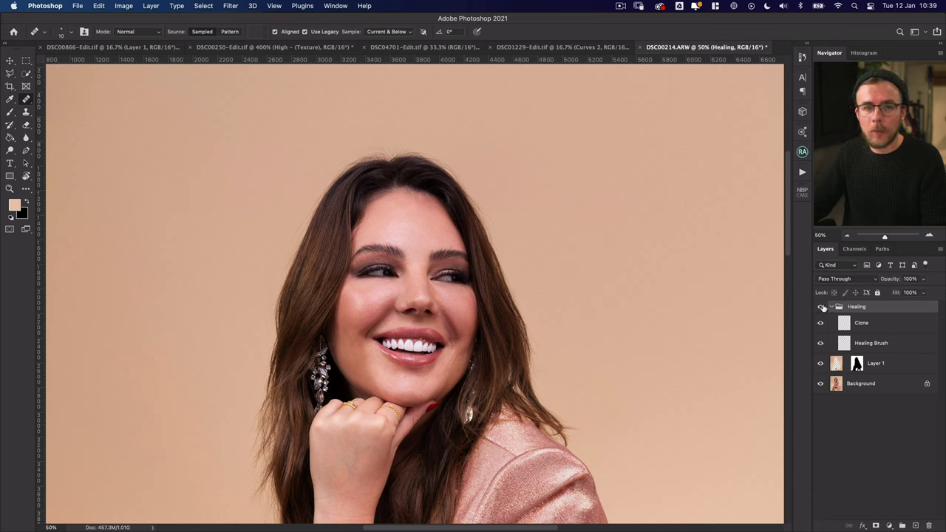
left_click(820, 309)
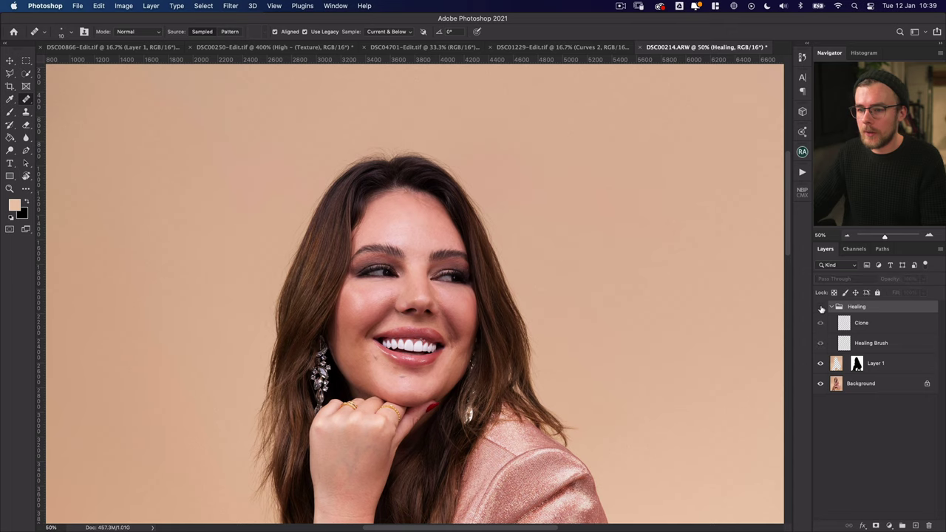
left_click(821, 308)
left_click(821, 308)
left_click(821, 308)
Heal small marks on the raised hand and wrist on the Healing Brush layer with a brush size of 20
scroll(414, 295, "down", 5)
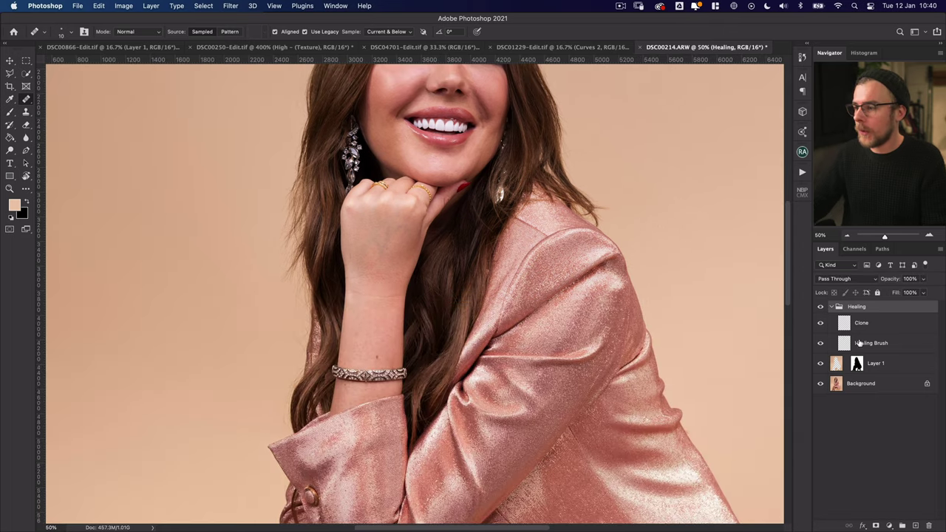
left_click(864, 343)
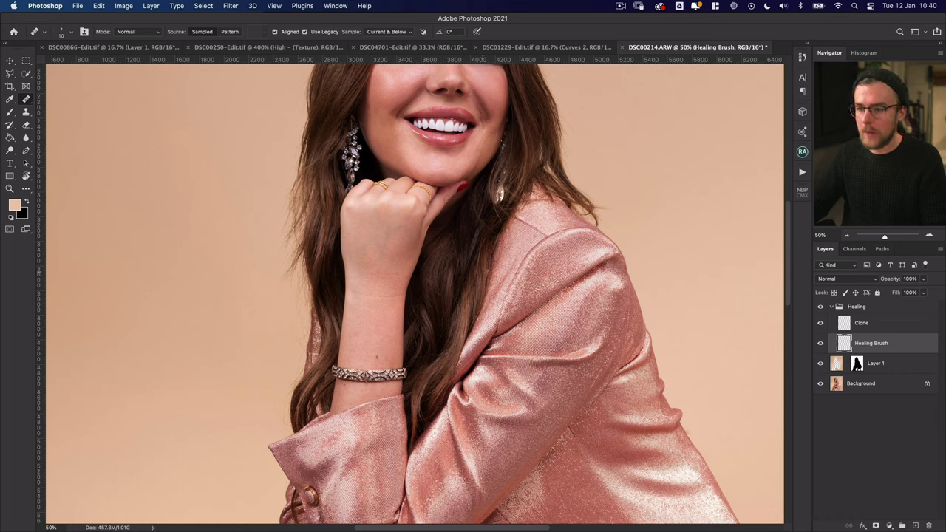
key("bracketright")
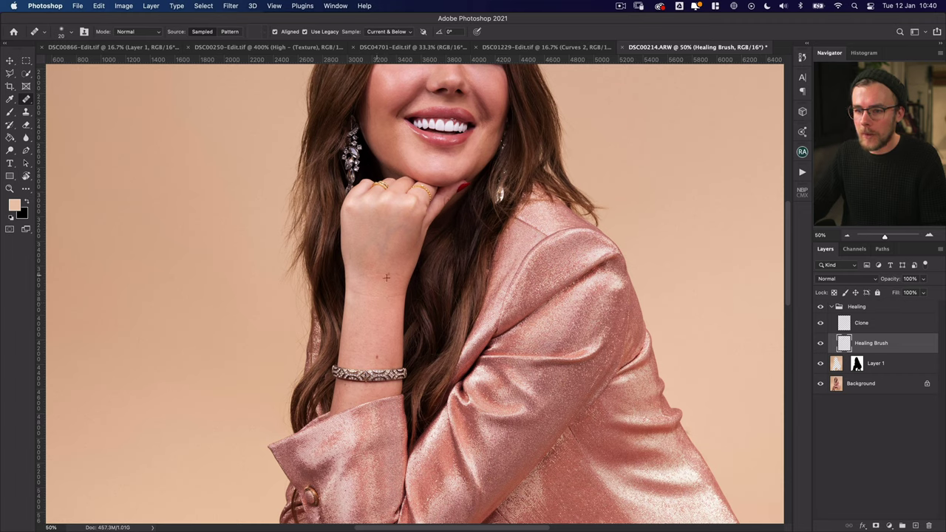
Heal the bruise on the front shin and small marks on the thigh with the Healing Brush at size 60
scroll(619, 301, "down", 10)
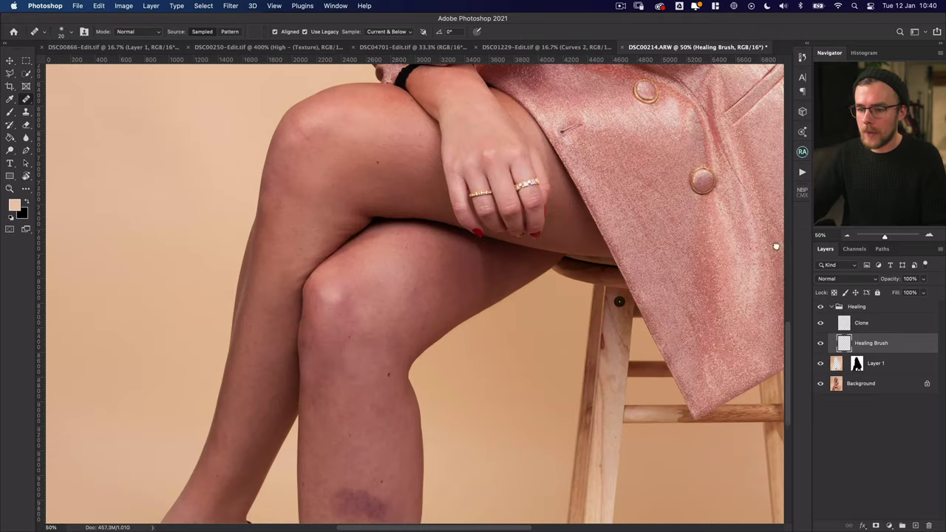
mouse_move(336, 493)
left_mouse_down()
mouse_move(373, 509)
mouse_move(367, 492)
mouse_move(376, 492)
left_mouse_up()
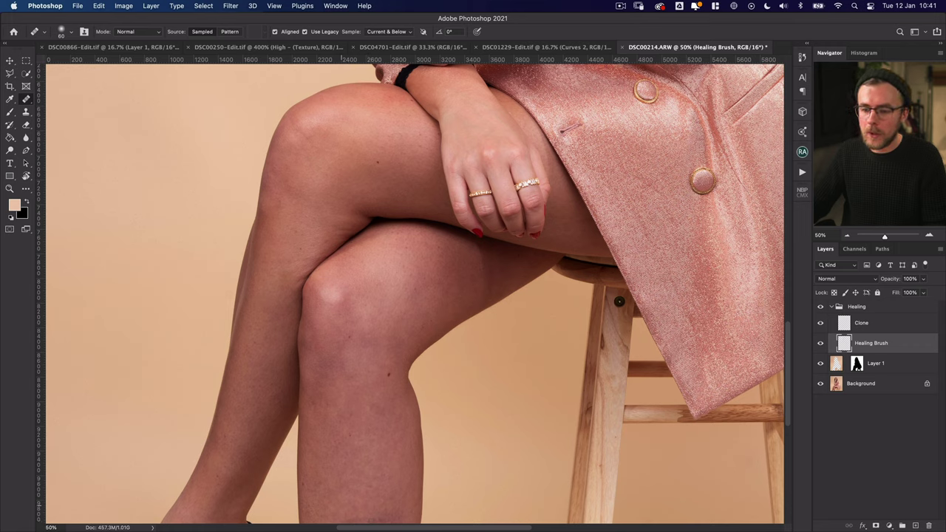
left_click(411, 144)
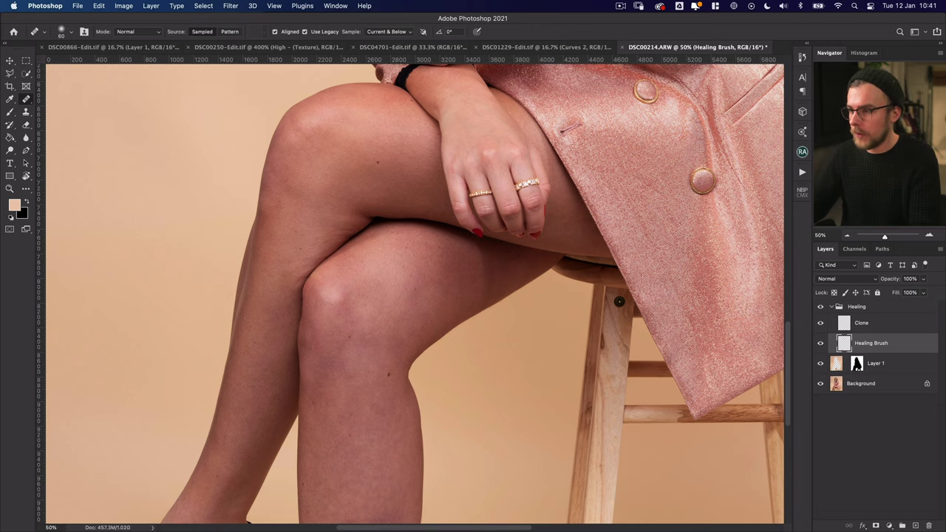
Fit the whole portrait in view, collapse the Healing group, and compare the image with the group hidden and shown
key("super+0")
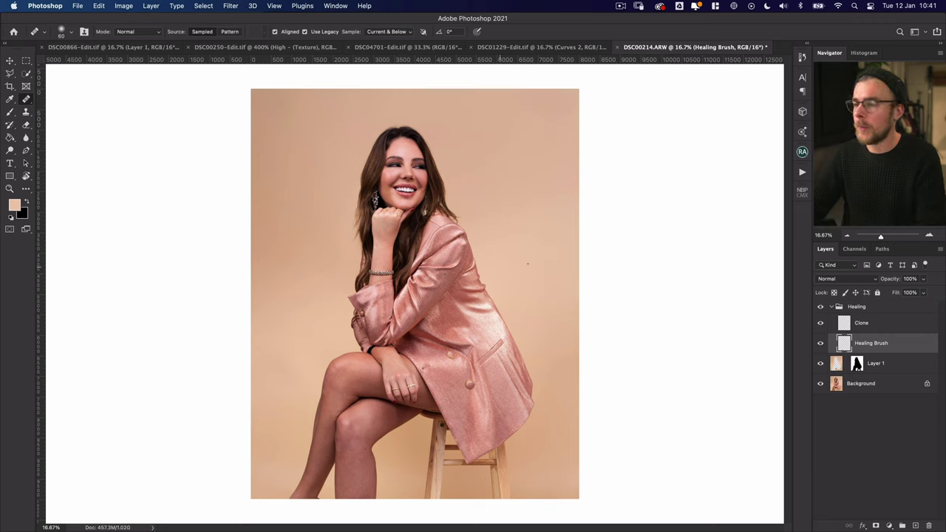
left_click(831, 307)
left_click(820, 307)
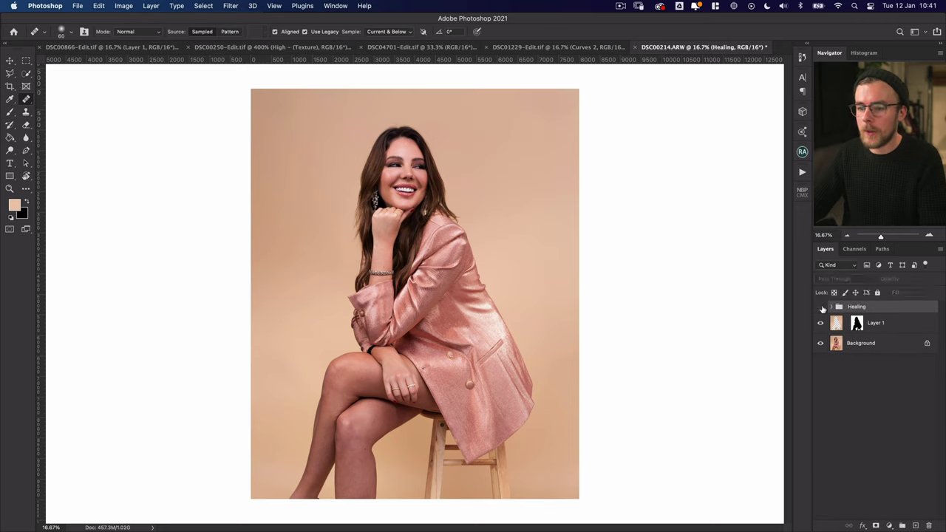
left_click(819, 308)
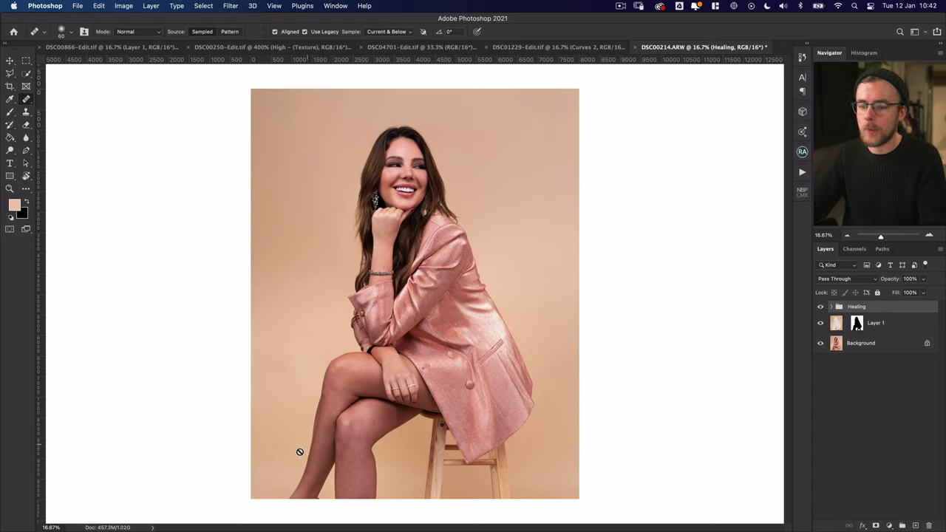
left_click(820, 308)
left_click(821, 308)
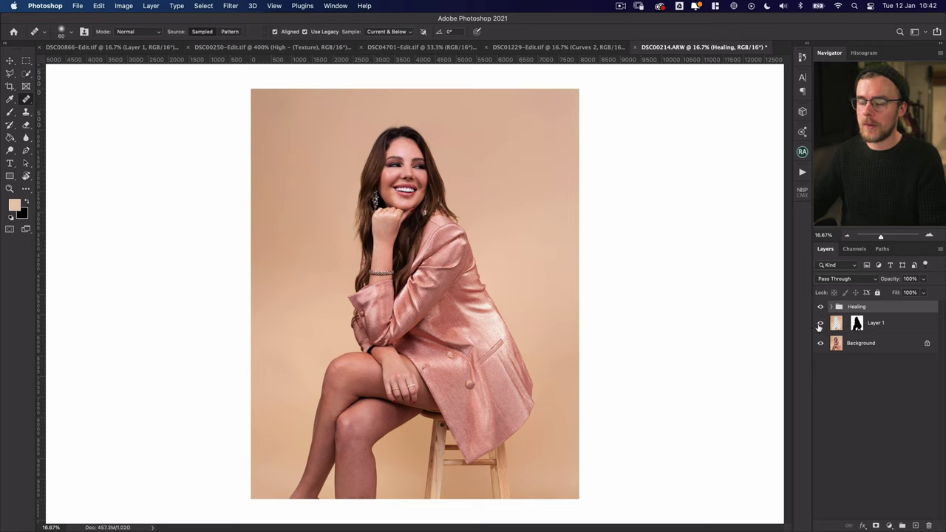
Create a new layer group above the Healing group and name it "Dodge Burn"
left_click(902, 526)
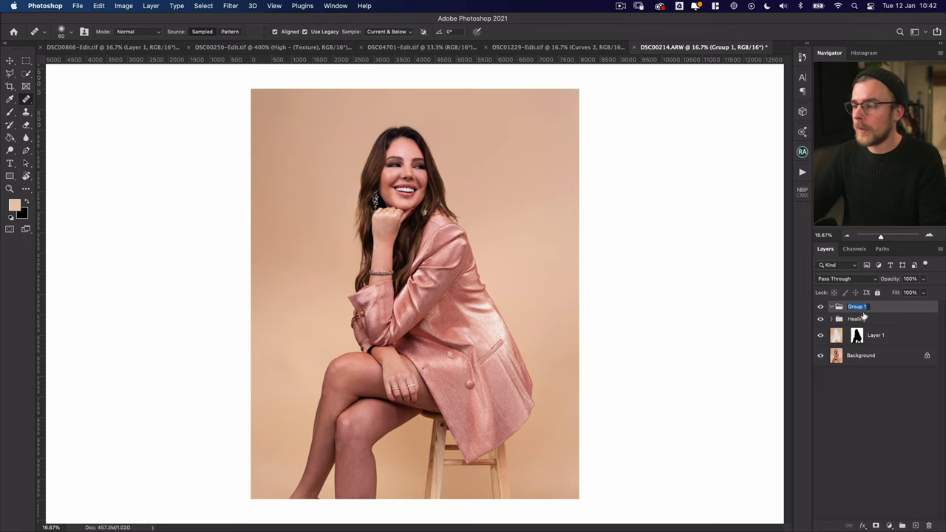
double_click(857, 306)
type("D")
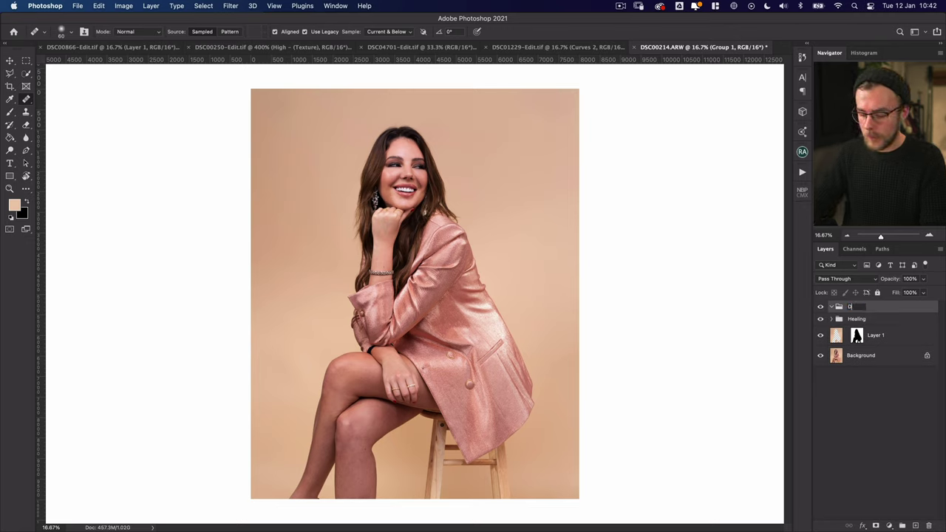
type("odge Burn")
key("Return")
Add a Curves layer in the Dodge Burn group, raise its midtones from input 127 to output 157, and invert its mask to black
left_click(889, 526)
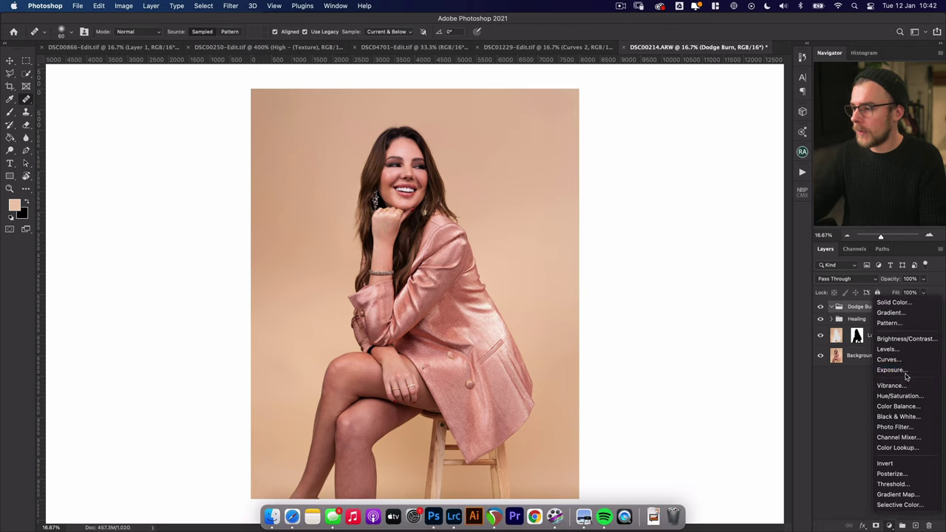
left_click(897, 360)
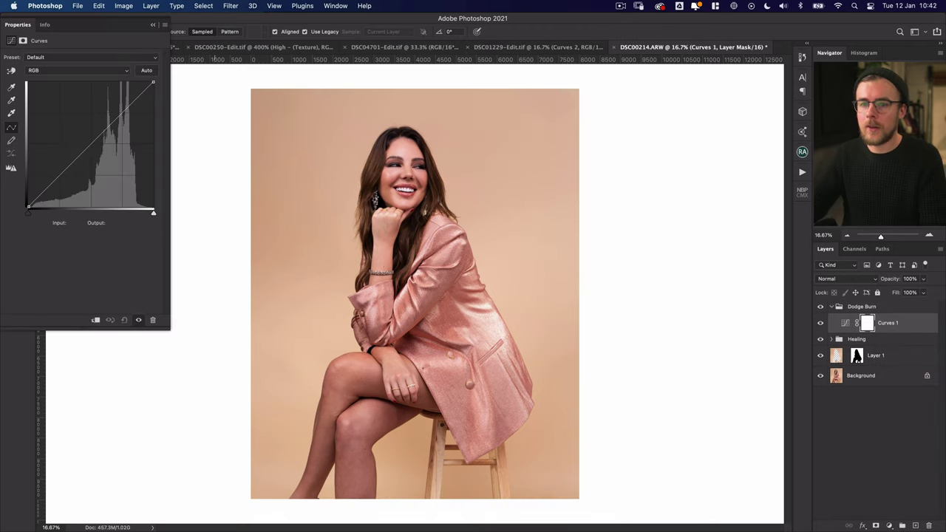
left_click_drag(90, 144, 90, 129)
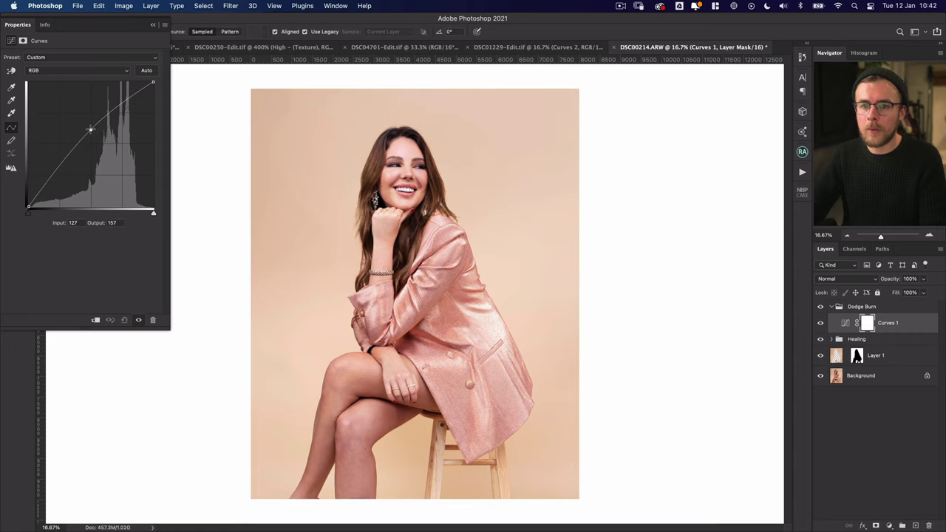
left_click(155, 27)
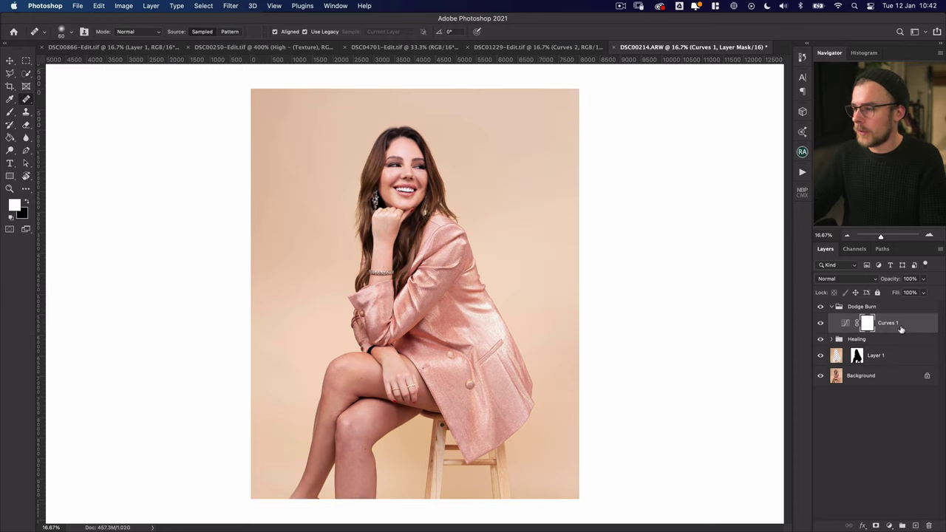
key("super+i")
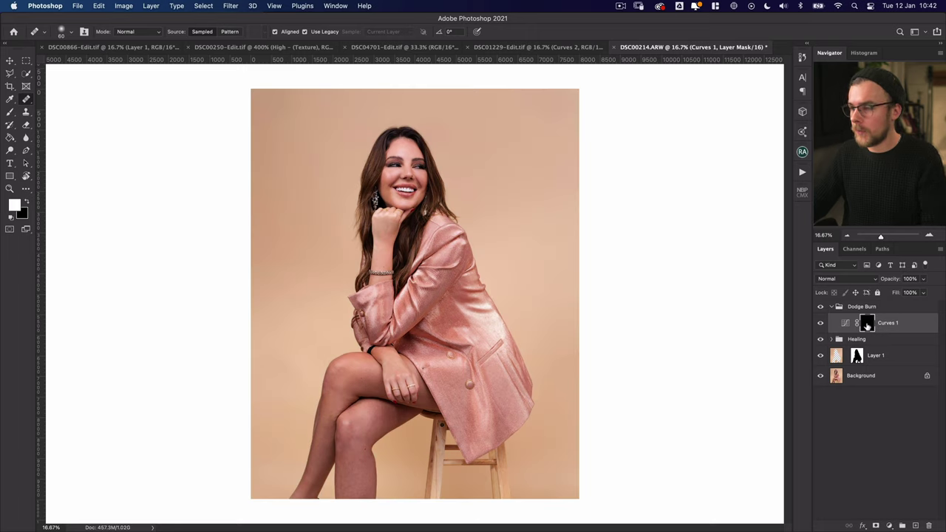
Duplicate the Curves layer with its black mask and darken the upper one's midtones from input 131 to output 100
left_click_drag(871, 325, 901, 332)
double_click(846, 325)
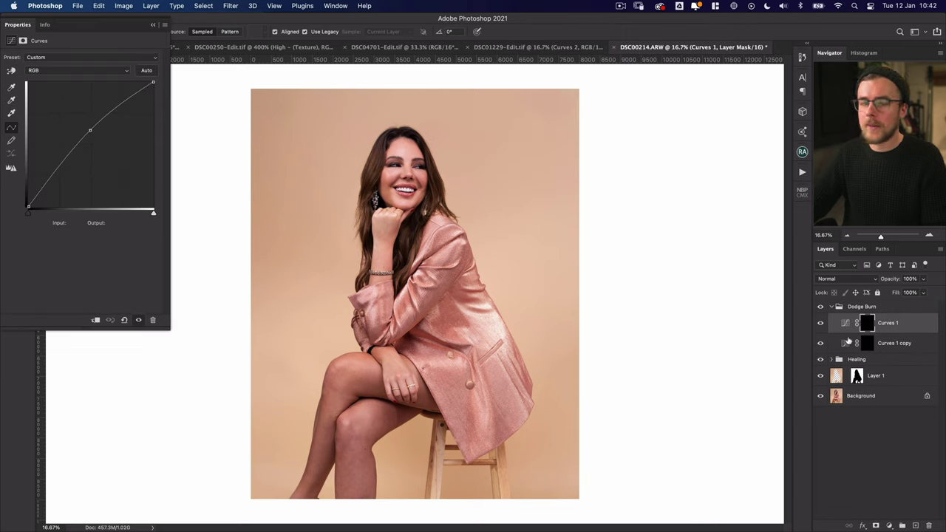
left_click_drag(89, 130, 92, 157)
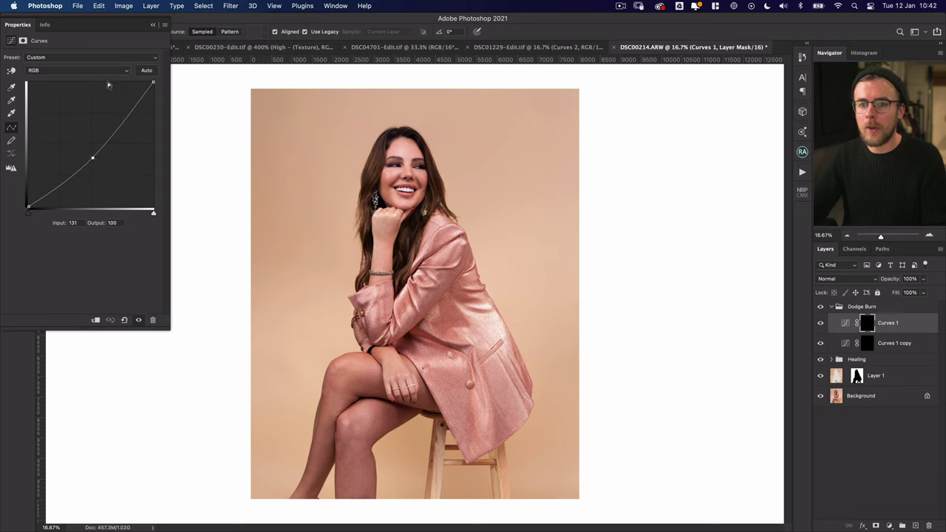
left_click(154, 25)
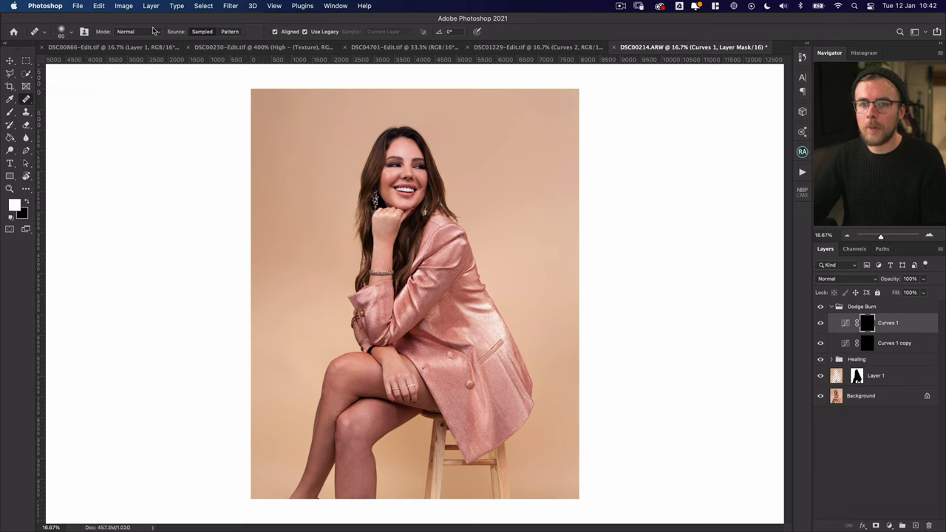
Reopen the curve settings of the upper Curves layer
left_click(846, 325)
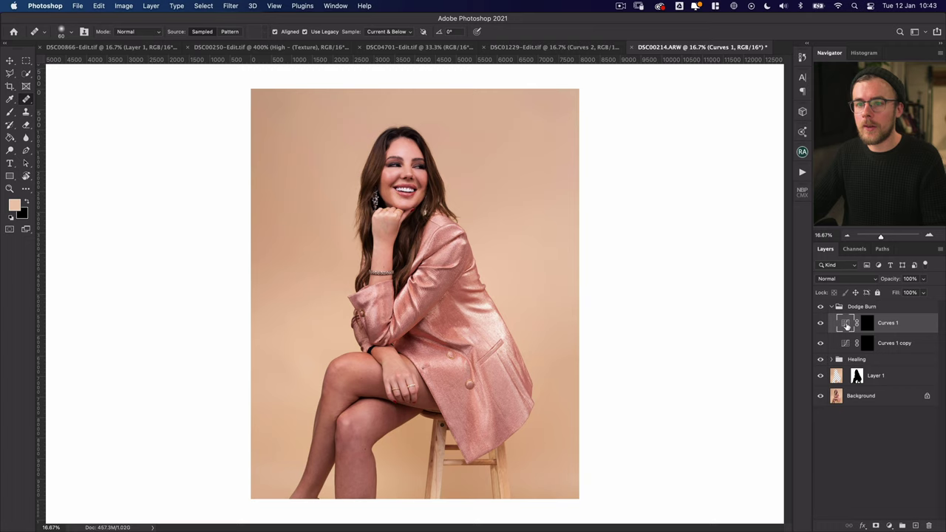
double_click(846, 325)
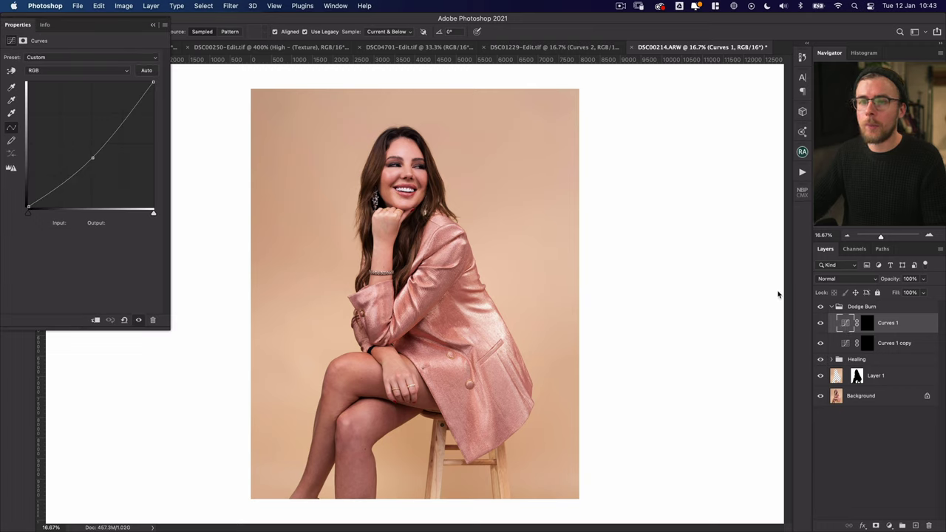
Rename the darkening Curves layer "Burn" and the brightening Curves layer "Dodge", checking the lower layer's curve first
left_click(154, 25)
double_click(887, 323)
type("Burn")
left_click(846, 342)
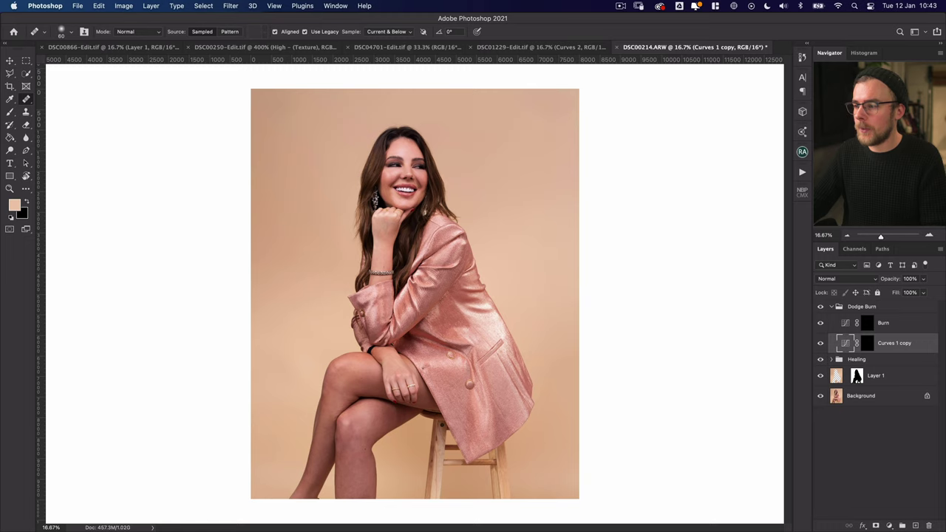
double_click(846, 343)
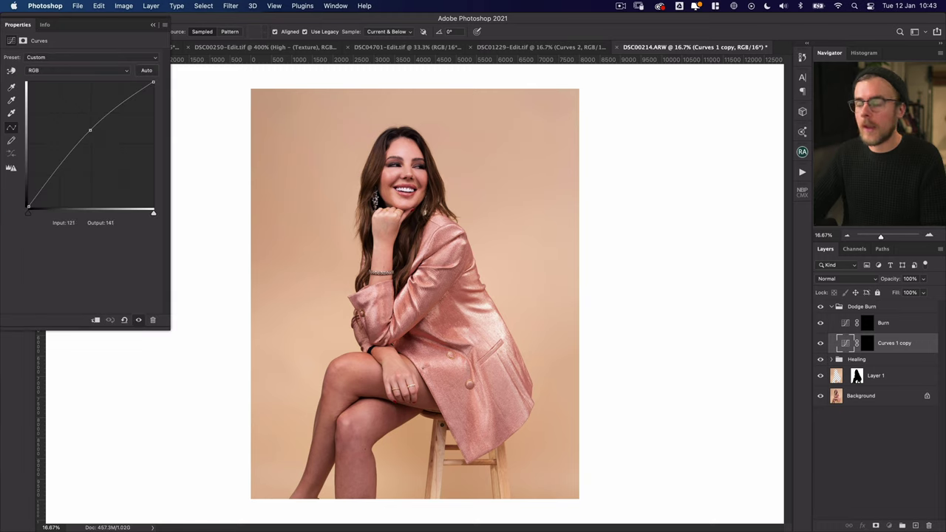
double_click(894, 343)
type("Dodge")
key("Return")
Create a new layer group above the Dodge Burn group and name it "Help"
left_click(862, 306)
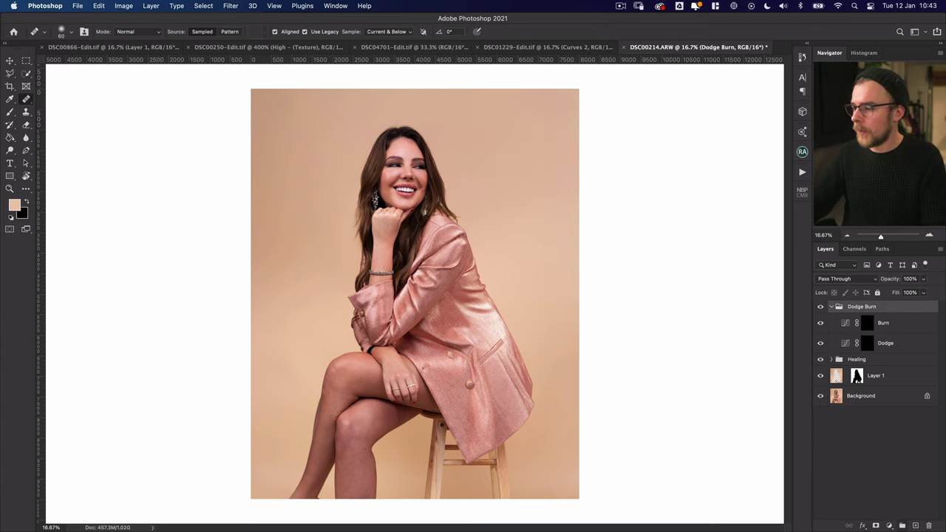
key("ctrl+g")
double_click(856, 306)
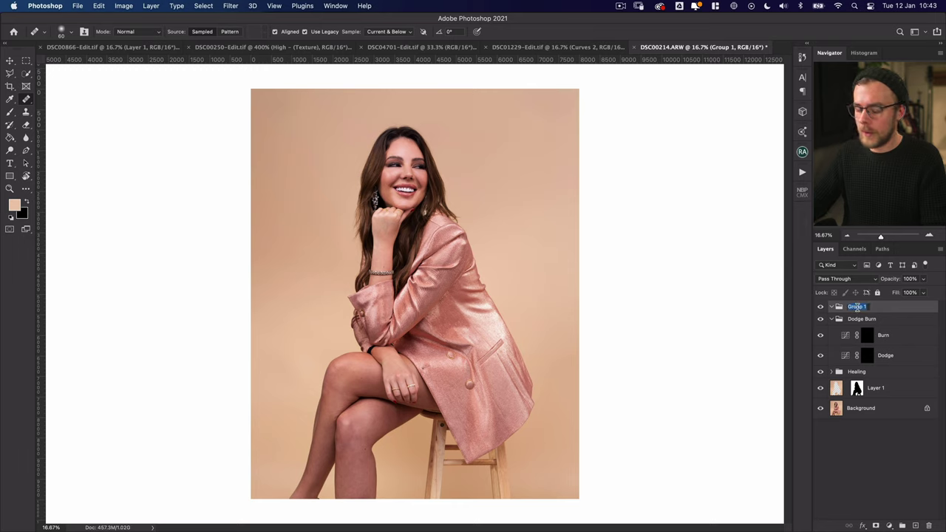
type("Help")
key("Return")
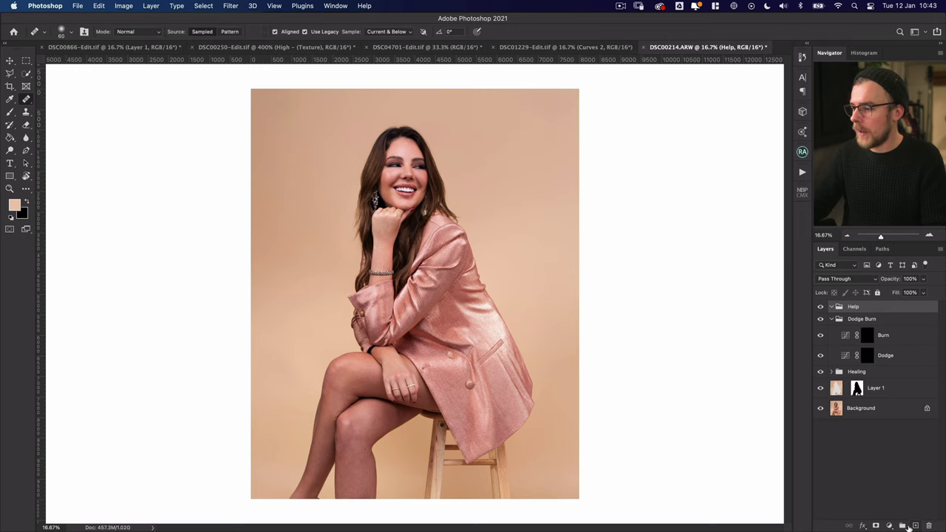
Add a Solid Color fill layer in the Help group with the neutral gray 808080
left_click(890, 525)
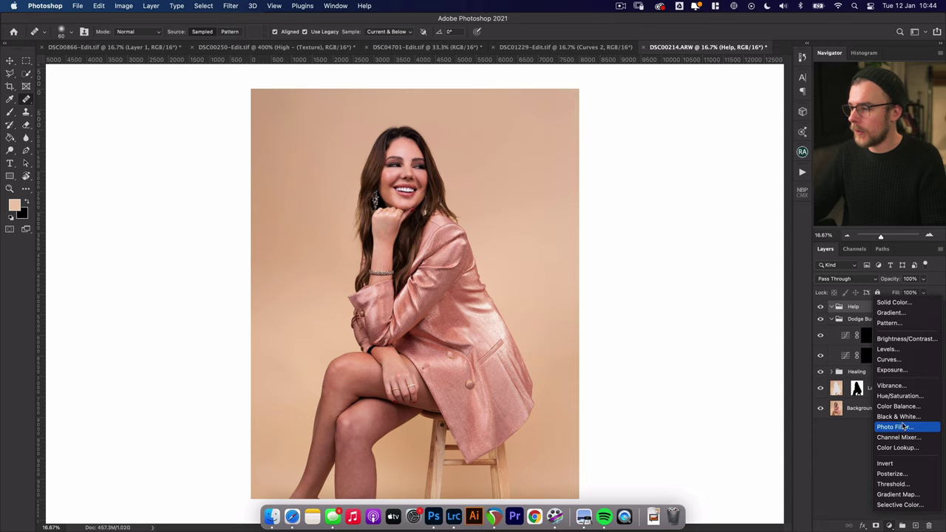
left_click(915, 302)
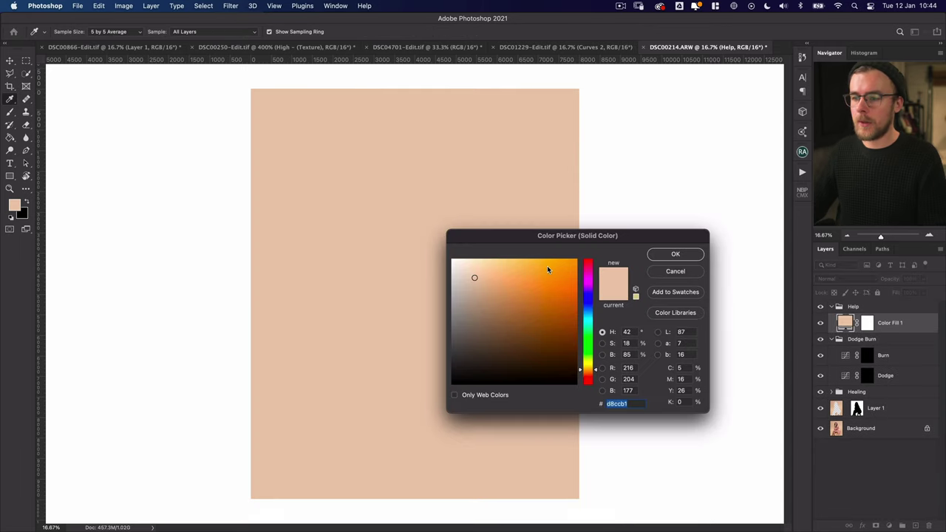
left_click(453, 322)
left_click(452, 322)
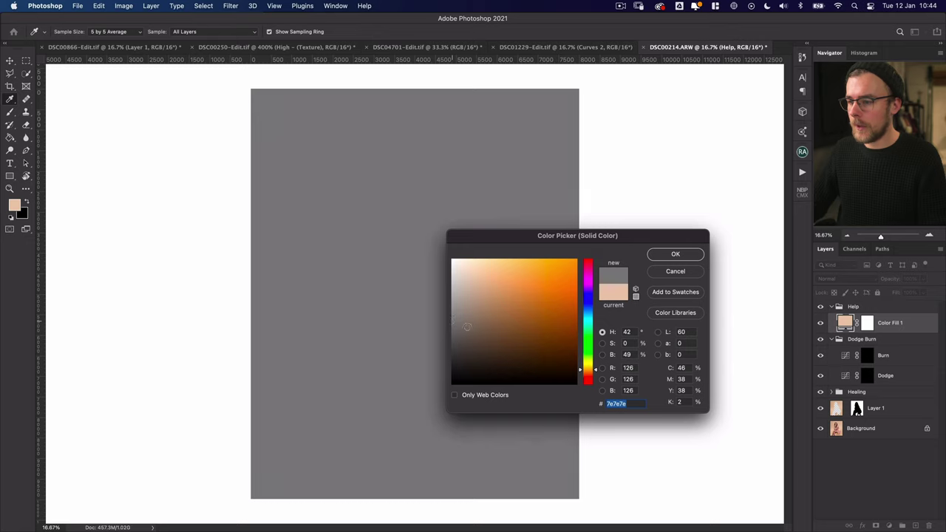
type("808080")
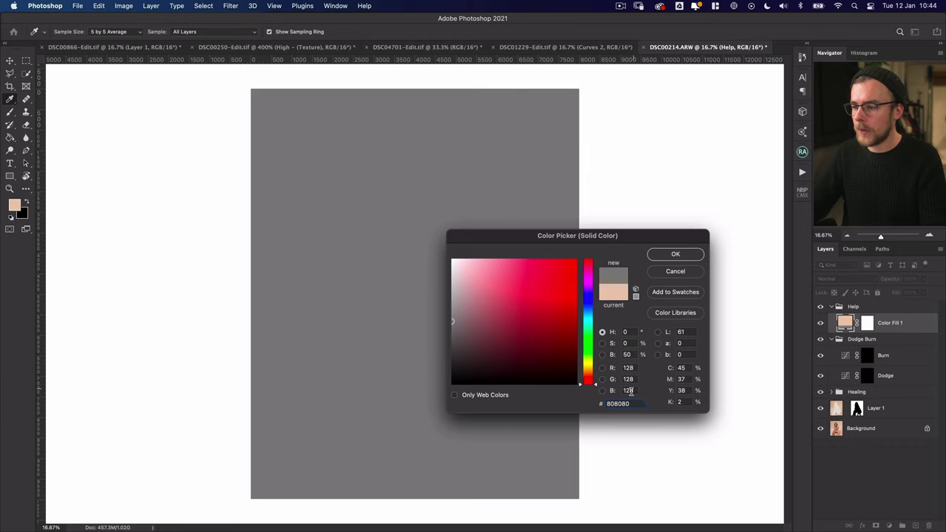
left_click(675, 254)
Set the gray fill layer's blend mode to Saturation
key("alt+shift+t")
left_click(872, 281)
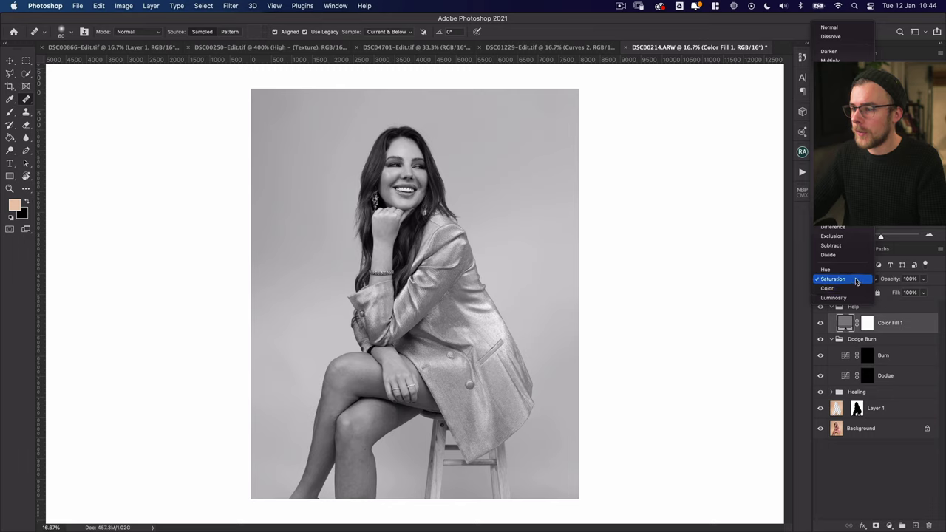
left_click(855, 282)
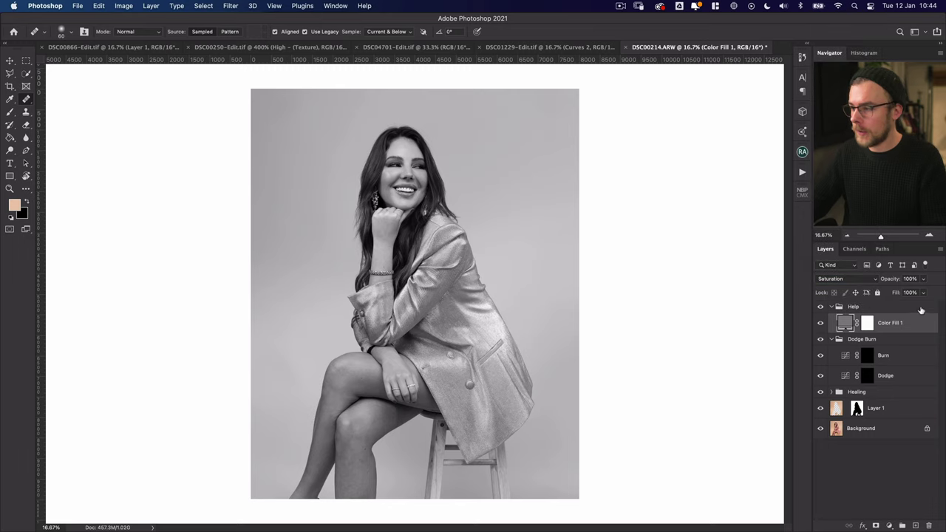
Duplicate the gray fill layer and rasterize the copy
key("super+j")
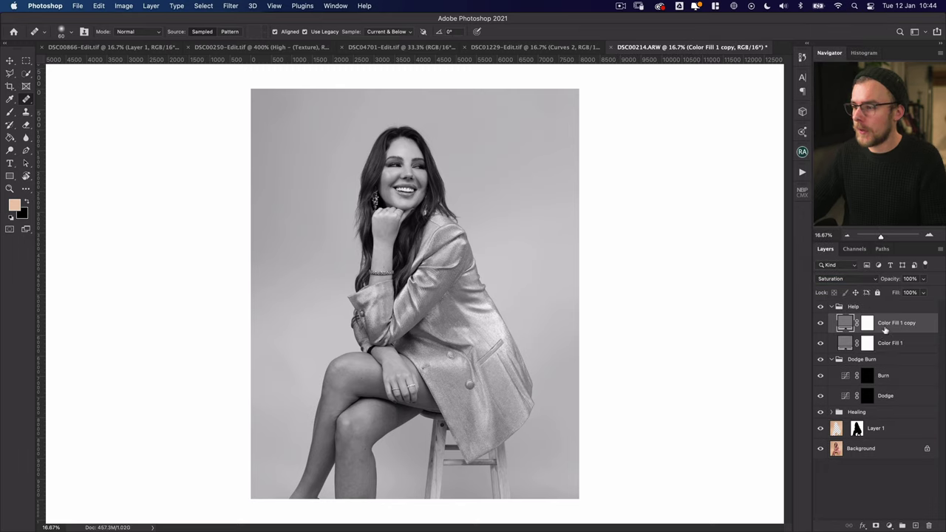
right_click(911, 324)
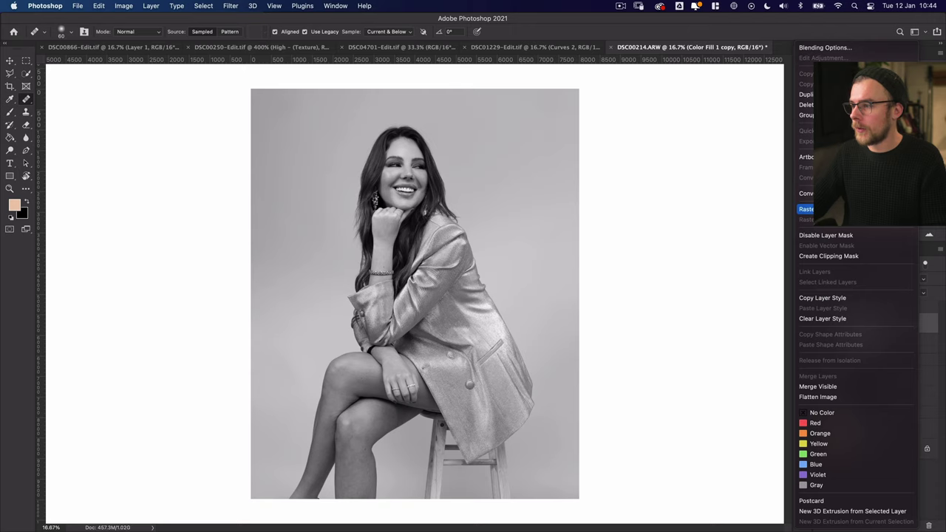
left_click(806, 209)
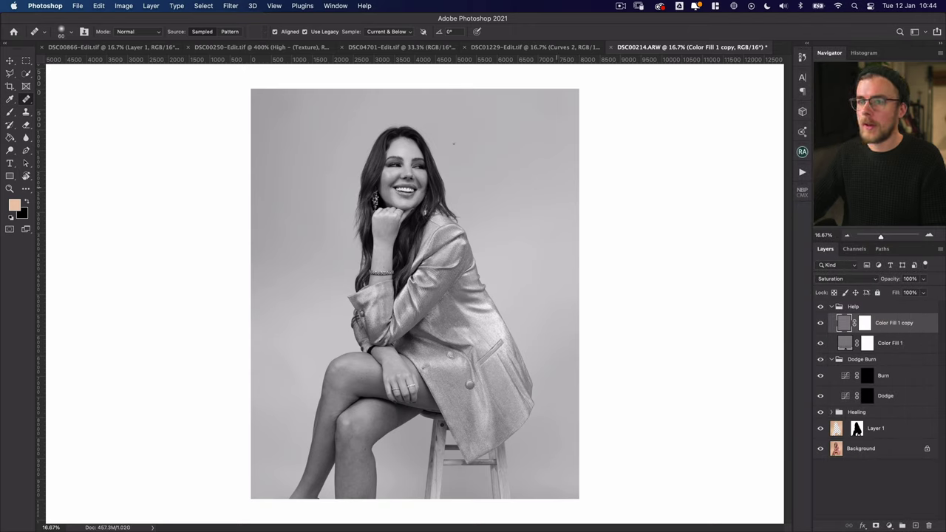
Apply the Add Noise filter to the rasterized copy at 25.98% with Uniform distribution and Monochromatic enabled
left_click(230, 7)
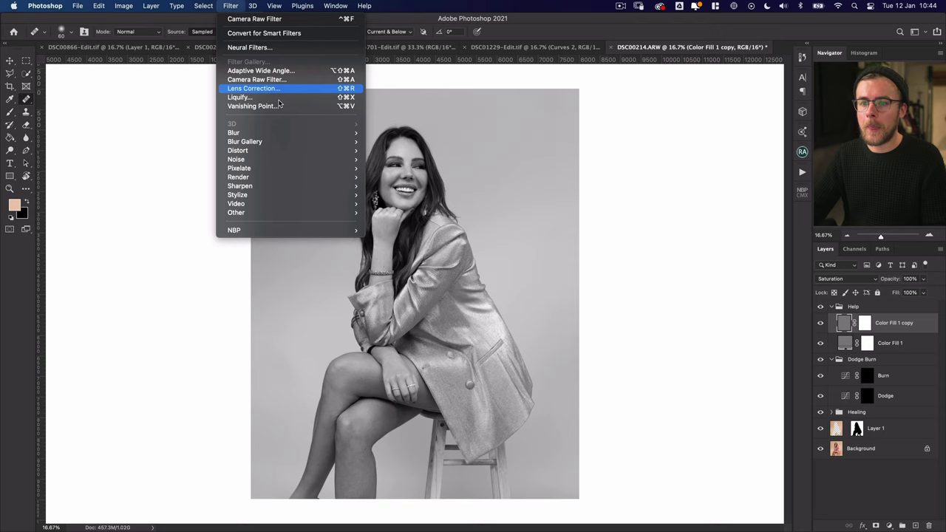
mouse_move(293, 159)
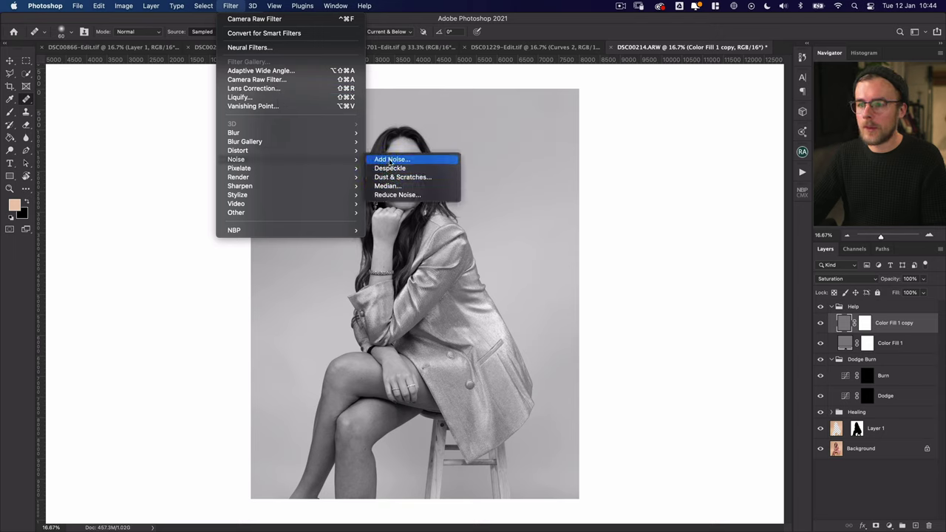
left_click(390, 159)
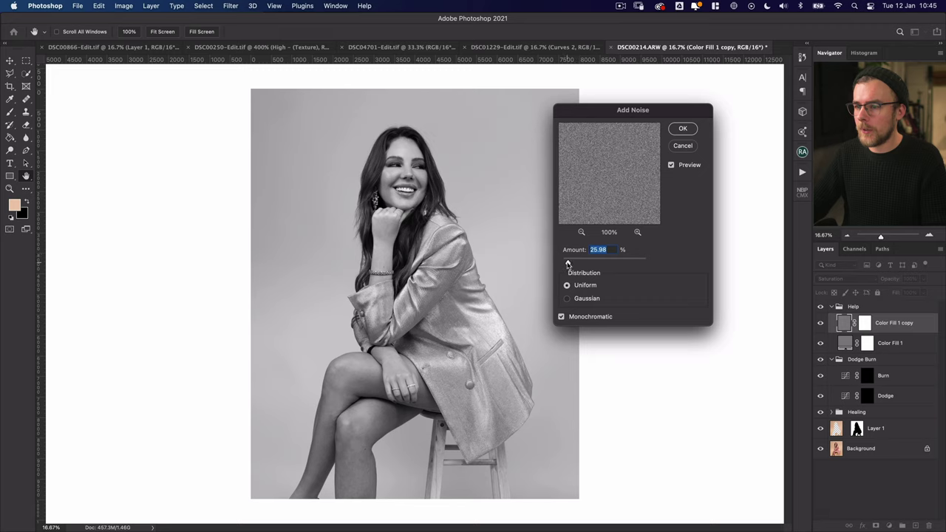
left_click(681, 130)
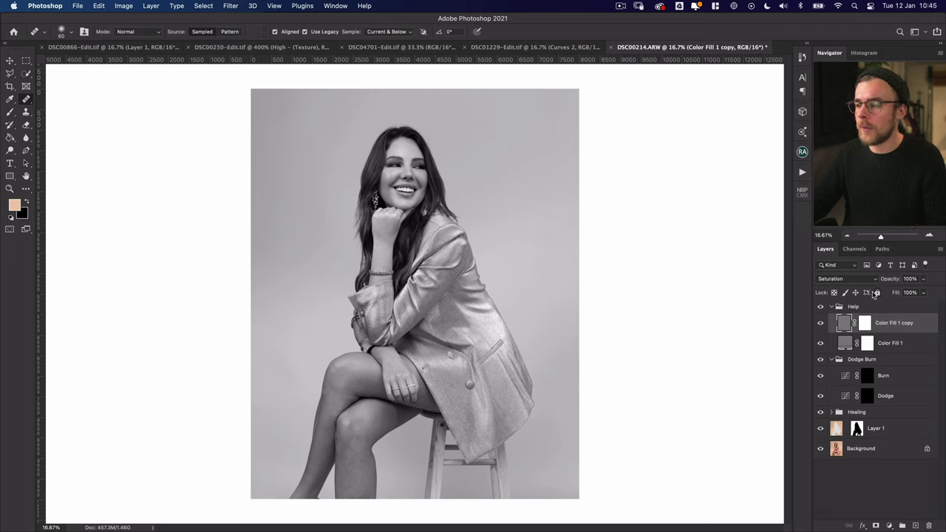
Set the noise layer's blend mode to Overlay and, judging it on the face, reduce its opacity to 54%
left_click(855, 281)
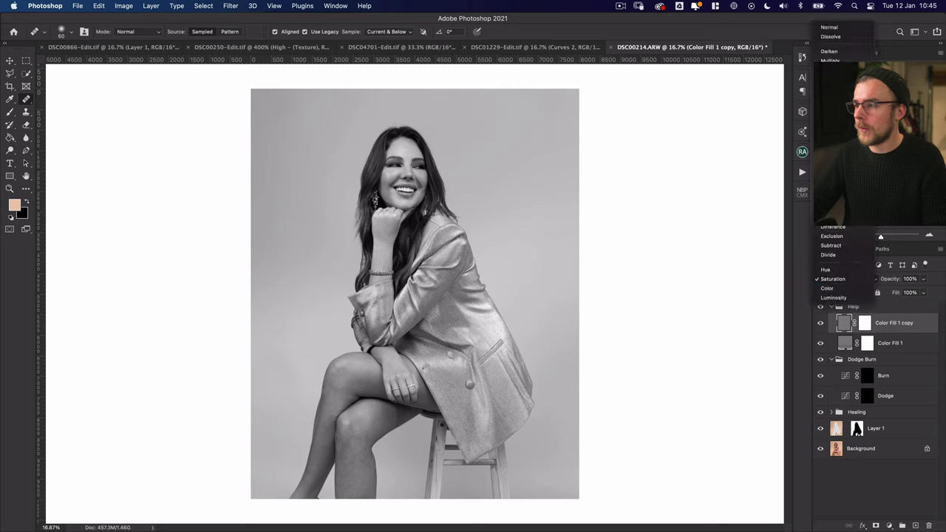
left_click(831, 157)
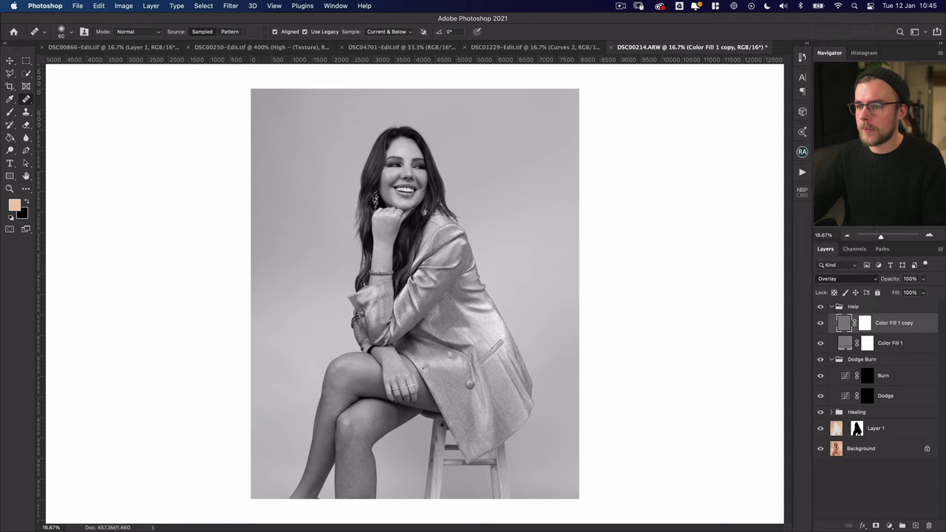
key("super+equal")
key("super+equal")
key("super+equal")
key("super+equal")
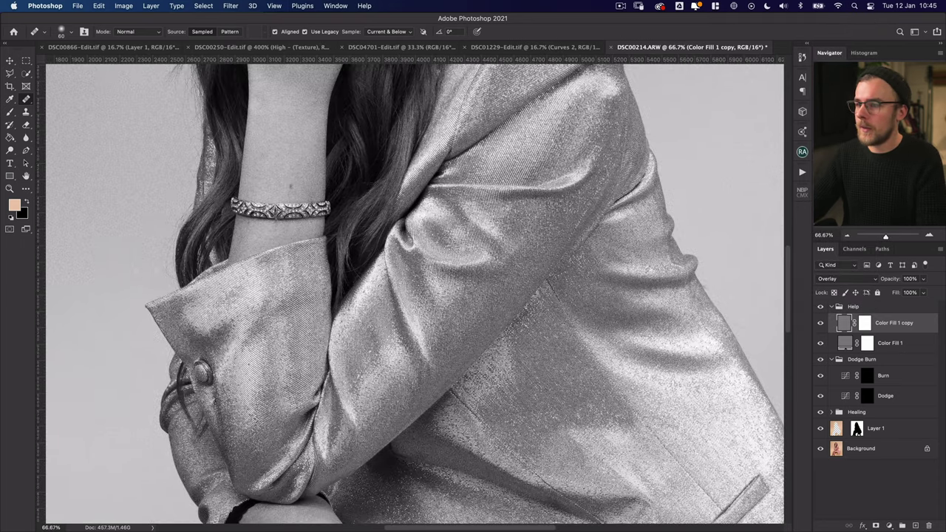
scroll(414, 295, "left", 10)
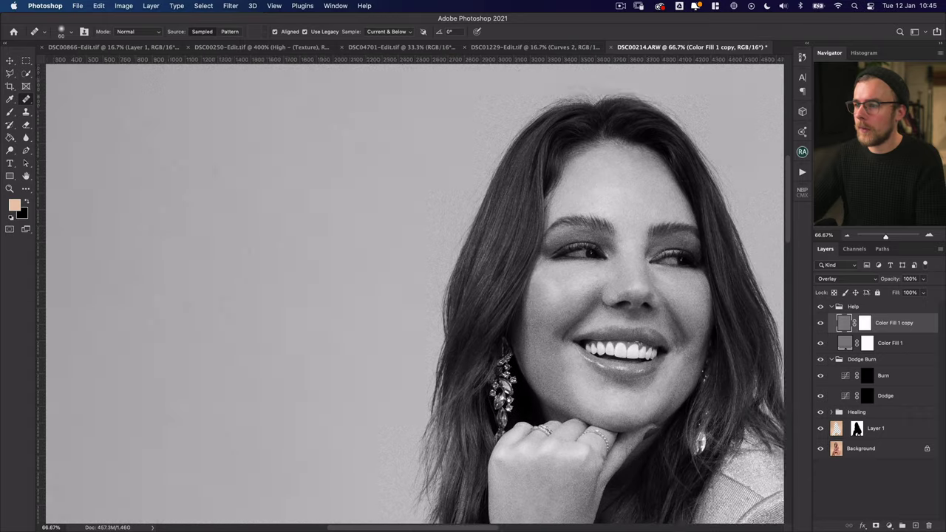
scroll(761, 134, "right", 5)
scroll(760, 134, "up", 2)
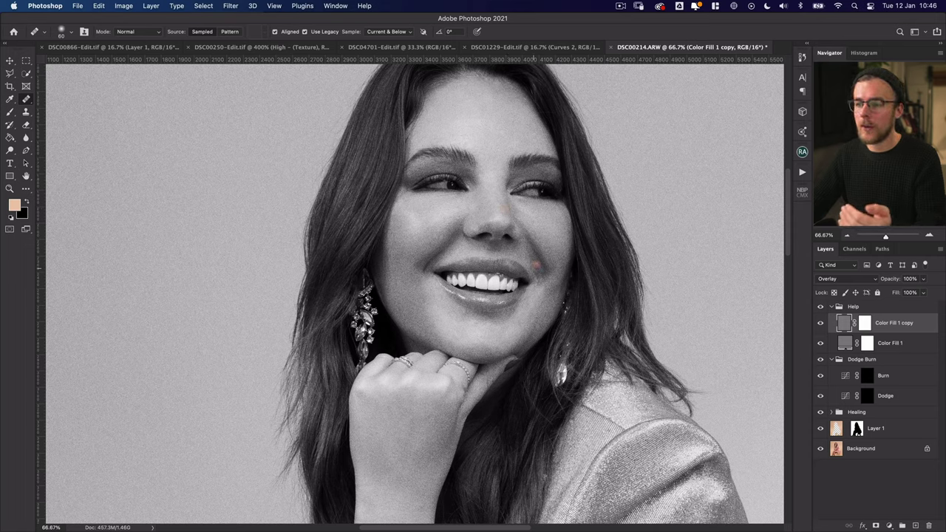
left_click_drag(923, 279, 889, 311)
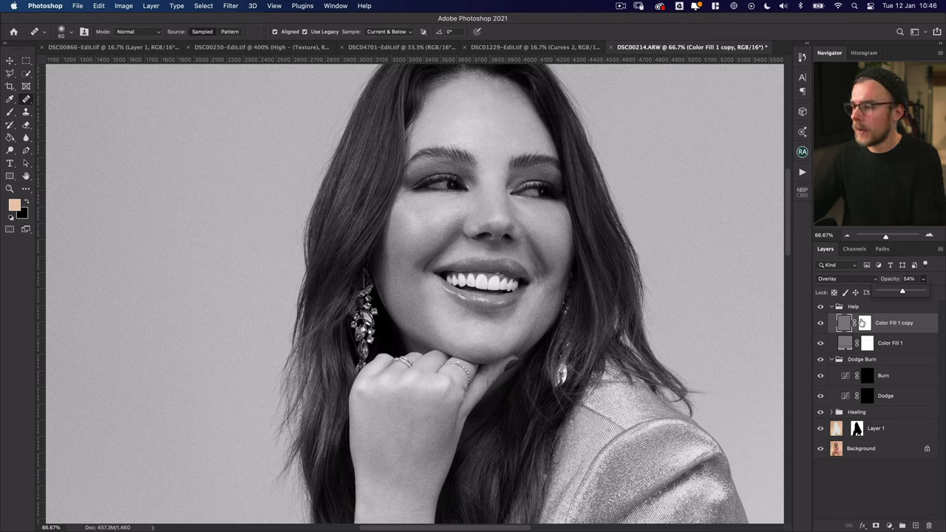
Add a contrast Curves layer atop the Help group with lowered shadows and input 194 at output 191, and compare the group off and on
left_click(888, 525)
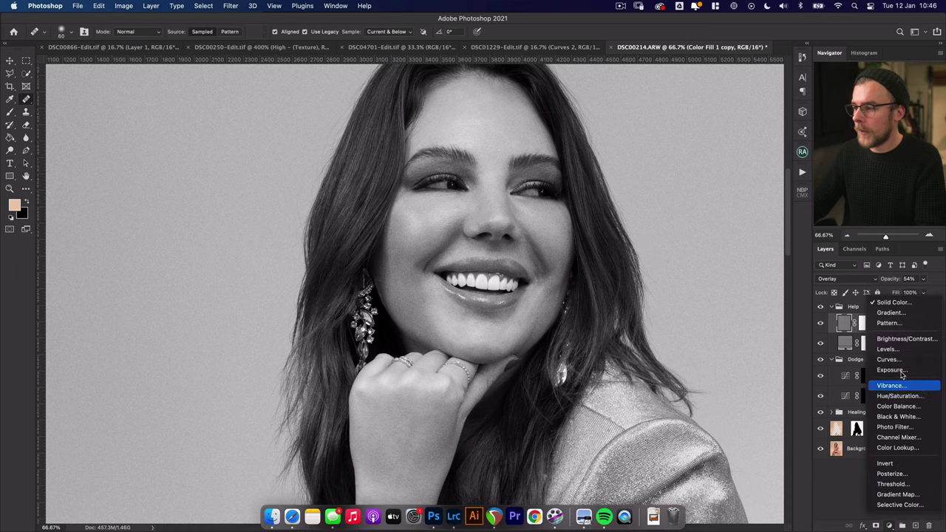
left_click(902, 360)
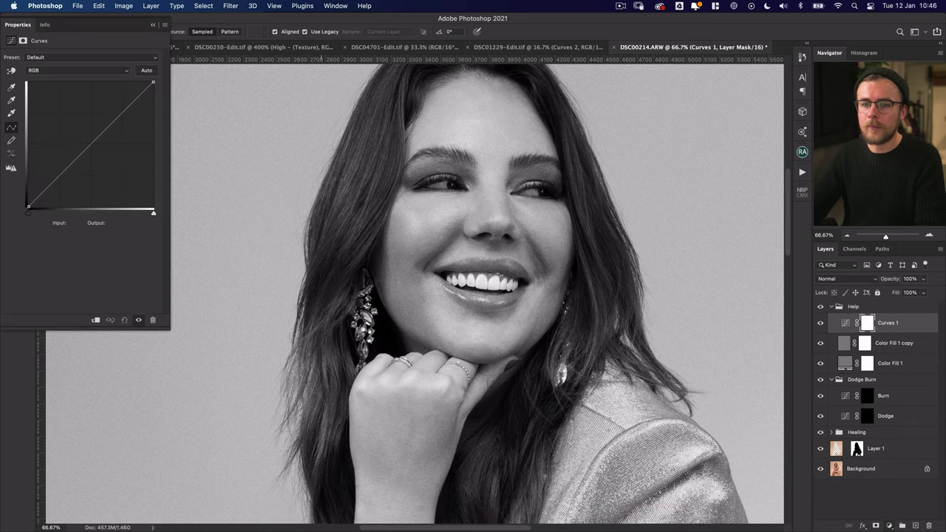
left_click_drag(116, 116, 114, 107)
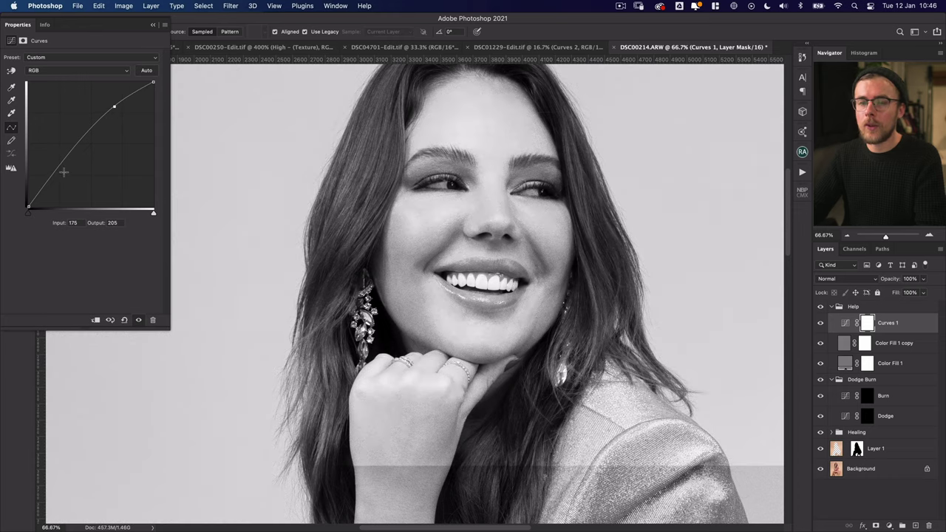
left_click(66, 171)
left_click_drag(113, 107, 128, 119)
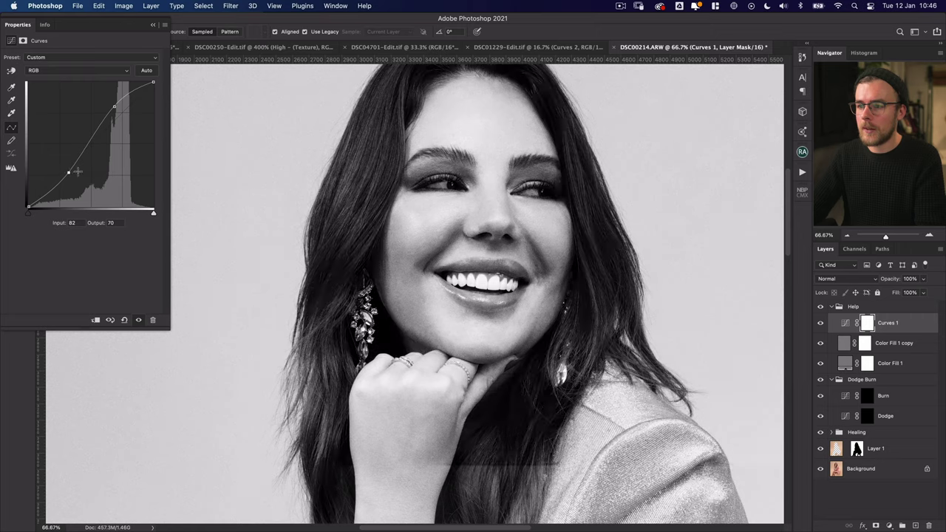
left_click_drag(76, 175, 87, 186)
left_click_drag(128, 119, 123, 113)
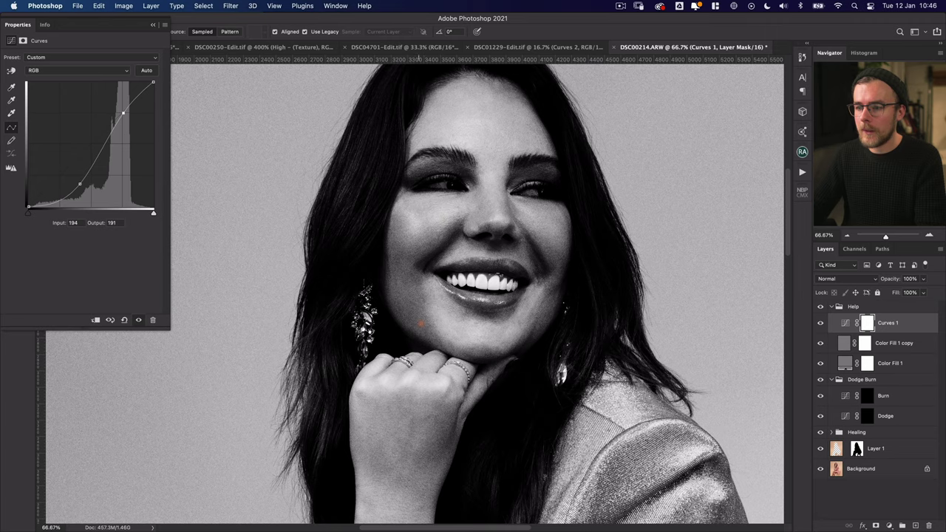
left_click(153, 26)
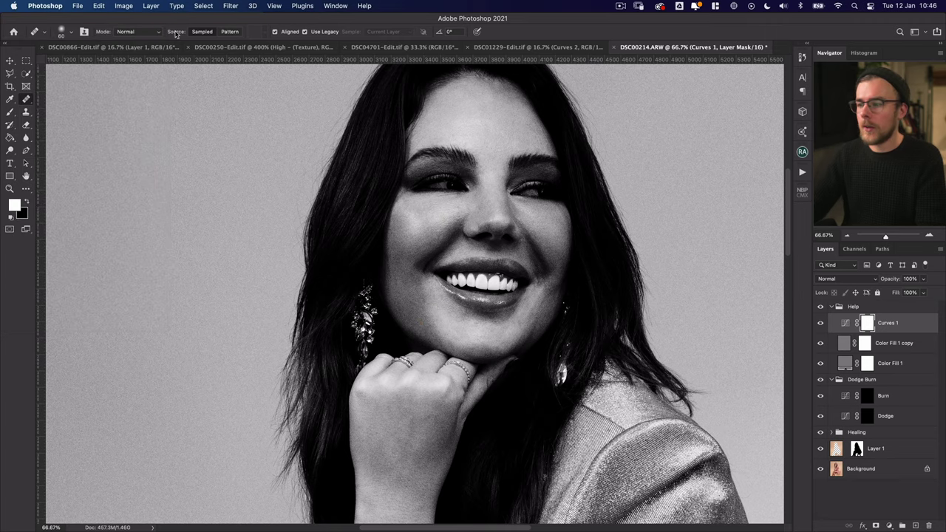
left_click(821, 307)
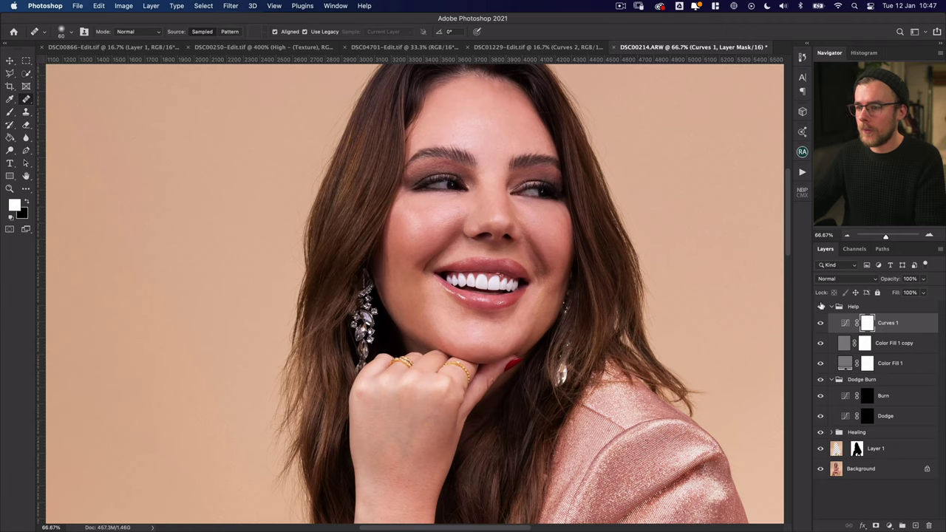
left_click(820, 307)
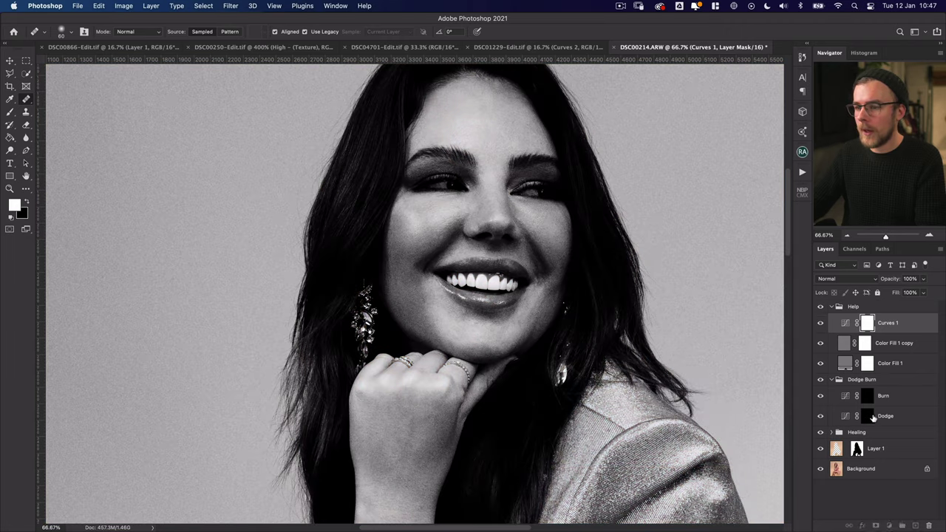
Target the Dodge layer's mask and set up the Brush tool with Flow at 1%
left_click(870, 417)
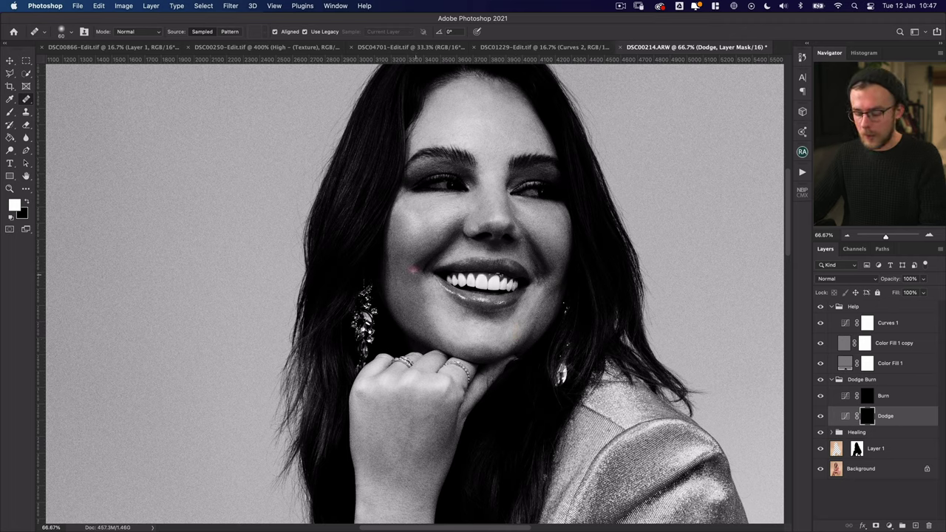
key("b")
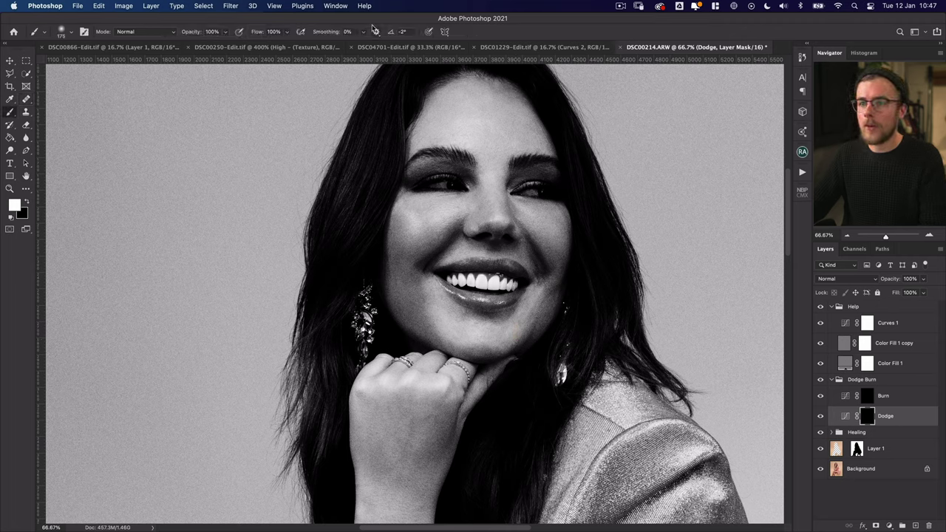
left_click(286, 32)
left_click_drag(287, 45, 240, 46)
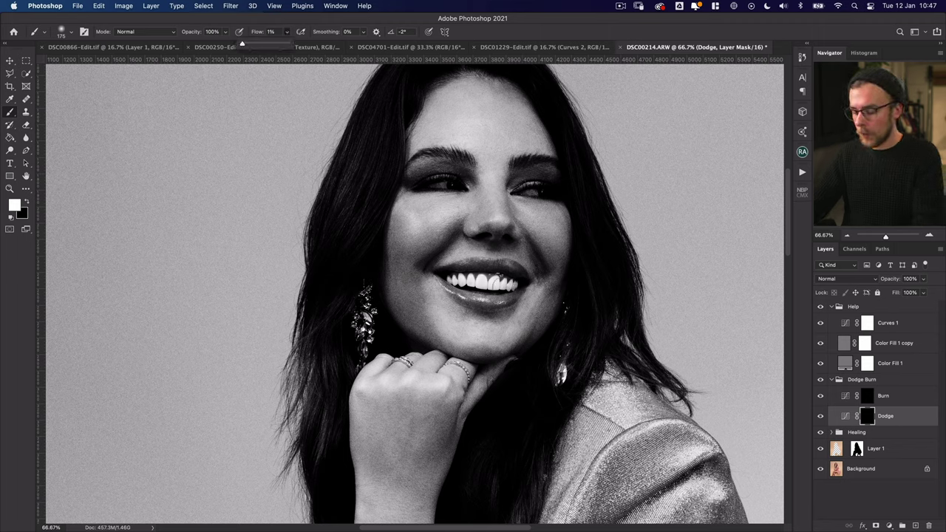
Reduce the brush size to 60 for dodging the cheek
key("bracketleft")
key("bracketleft")
key("bracketleft")
key("bracketleft")
key("bracketleft")
key("bracketleft")
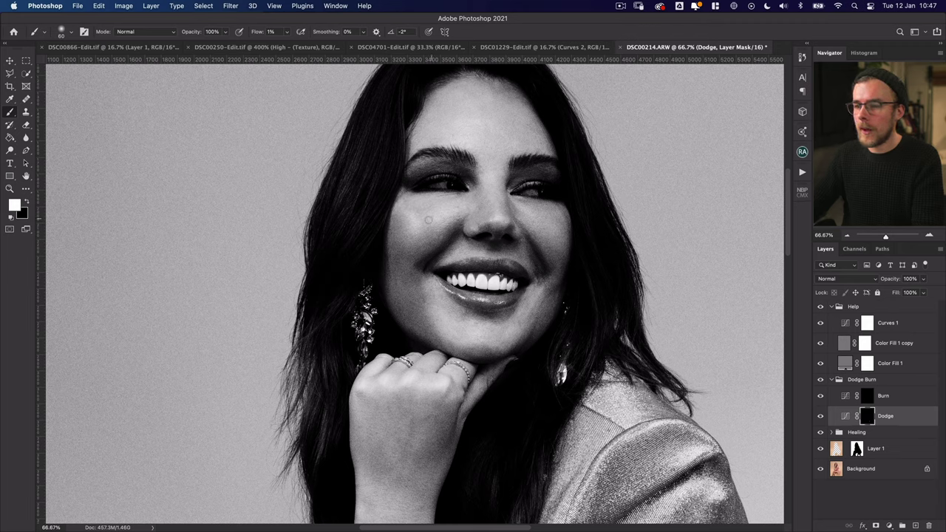
Try dodging the face with the brush Flow at 100%, undo the stroke, and return Flow to 1%
left_click(286, 32)
left_click_drag(289, 45, 348, 46)
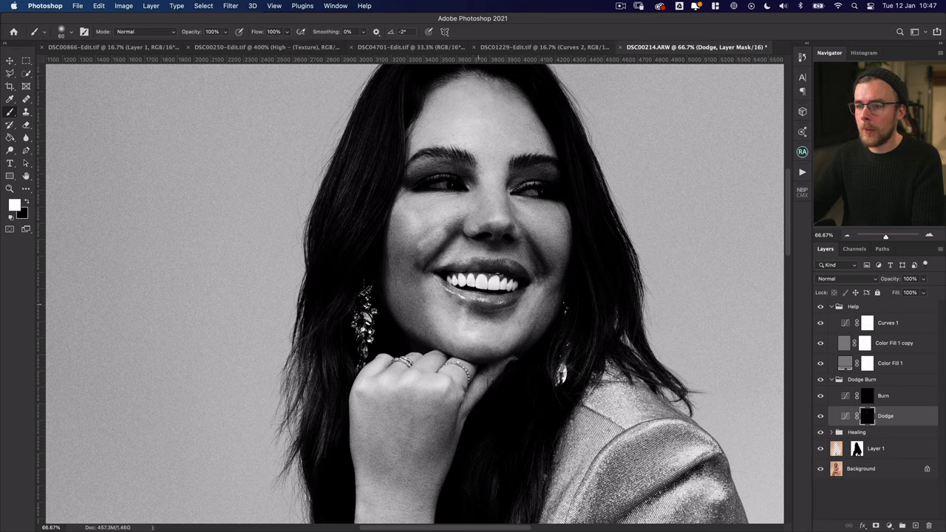
key("super+z")
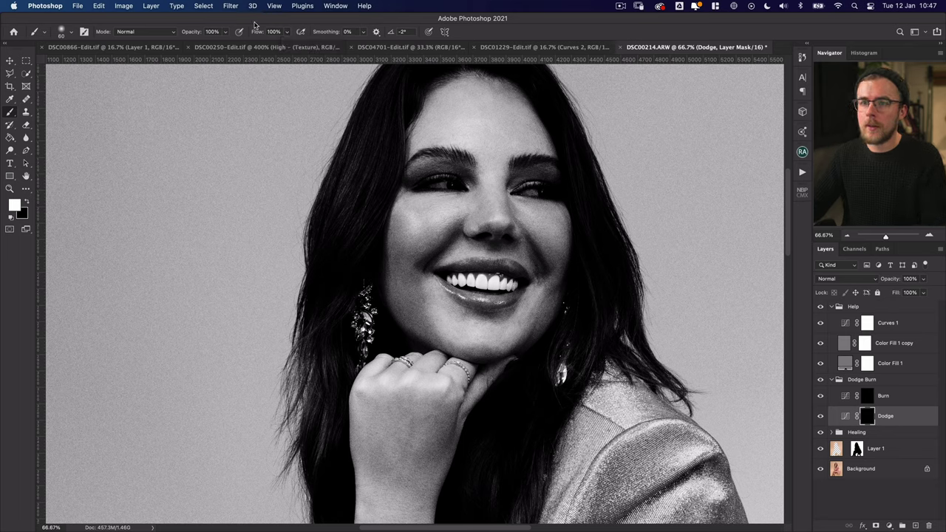
left_click(287, 34)
left_click_drag(287, 41, 229, 48)
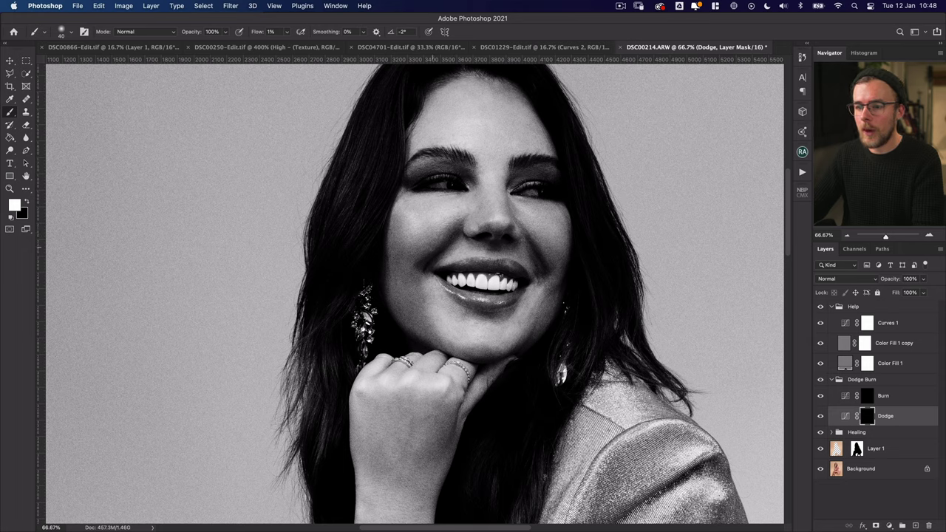
Dodge the small dark patches on the face, reducing the brush size to 25 for finer areas
key("bracketleft")
key("bracketleft")
key("bracketleft")
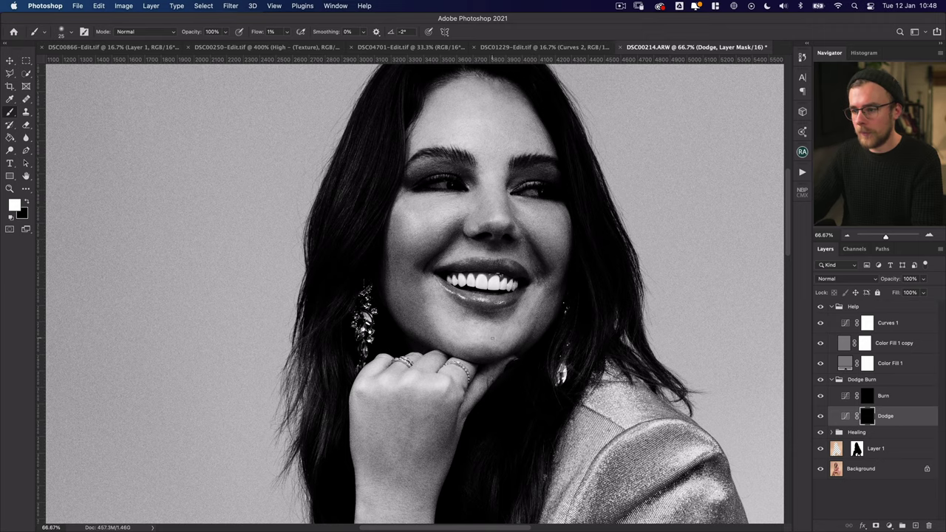
Rotate the canvas view to -152° to judge the face upside down, and return to the Brush tool
key("super+minus")
key("bracketright")
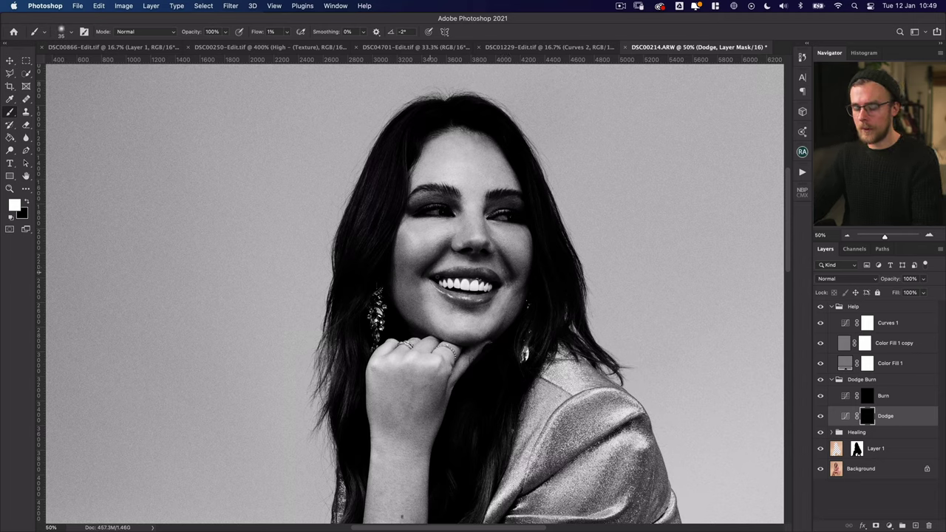
key("r")
left_click_drag(501, 208, 361, 232)
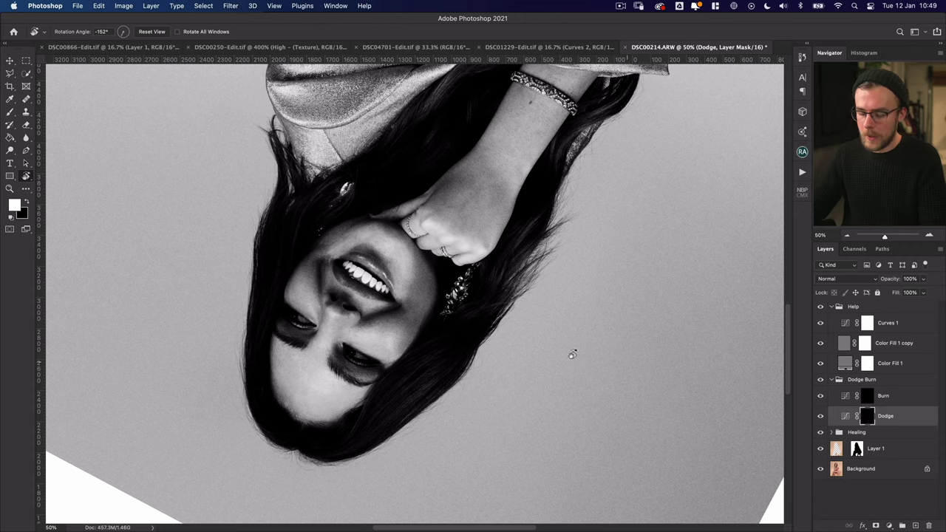
key("b")
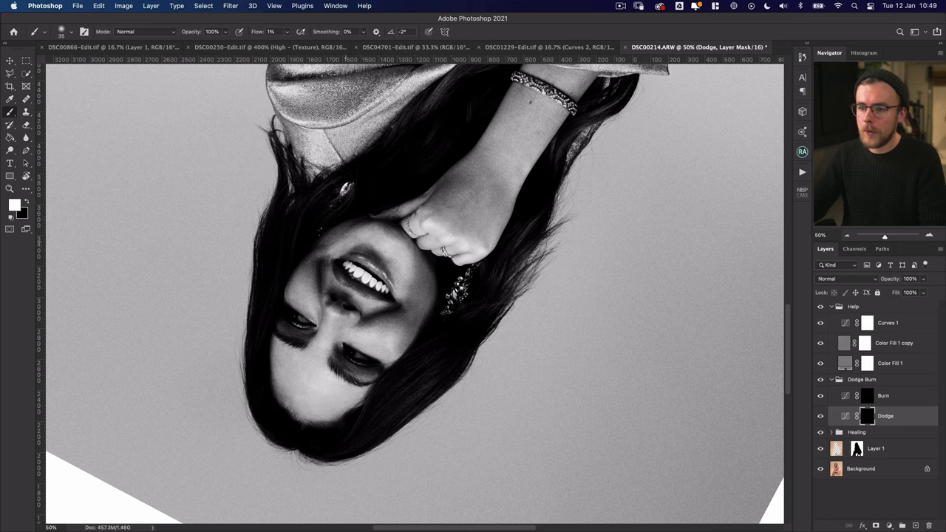
Dodge the remaining dark patches on the upside-down face, varying the brush size between 9 and 50, and restore the upright view
key("bracketleft")
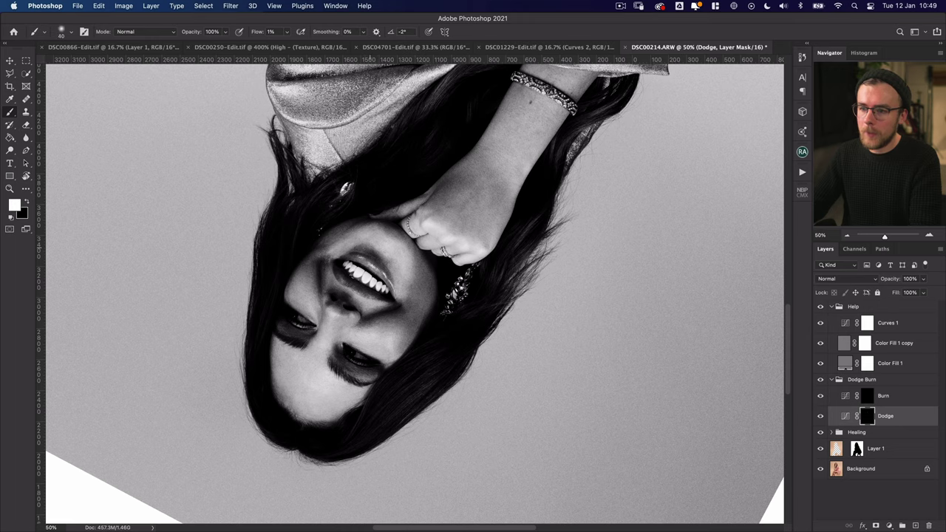
key("bracketleft")
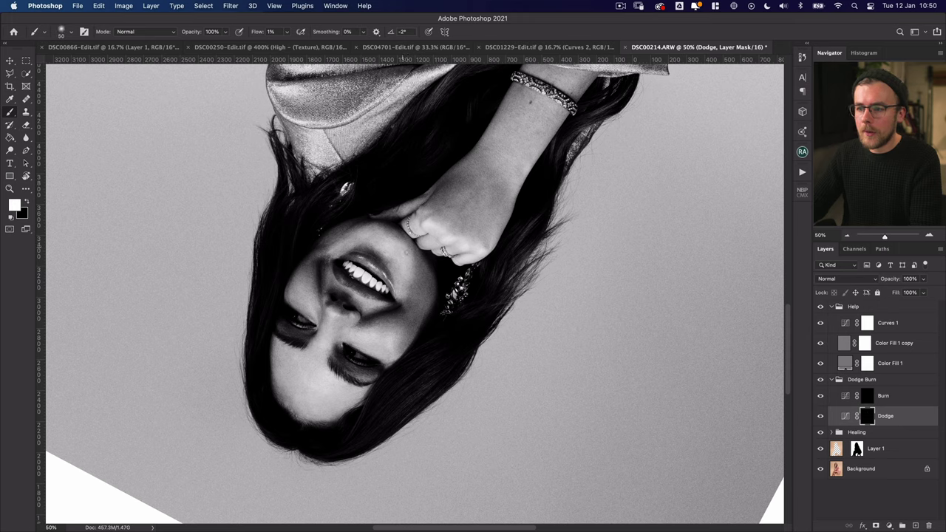
key("bracketleft")
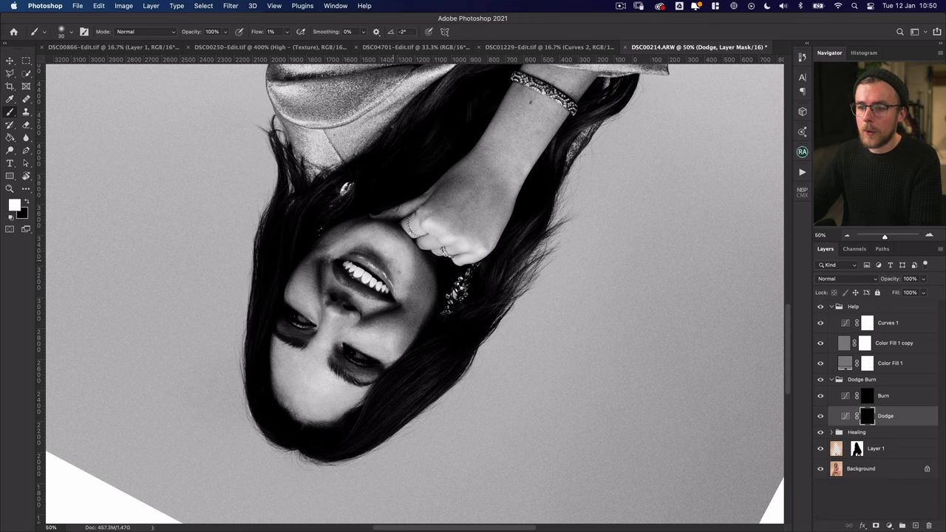
key("bracketleft")
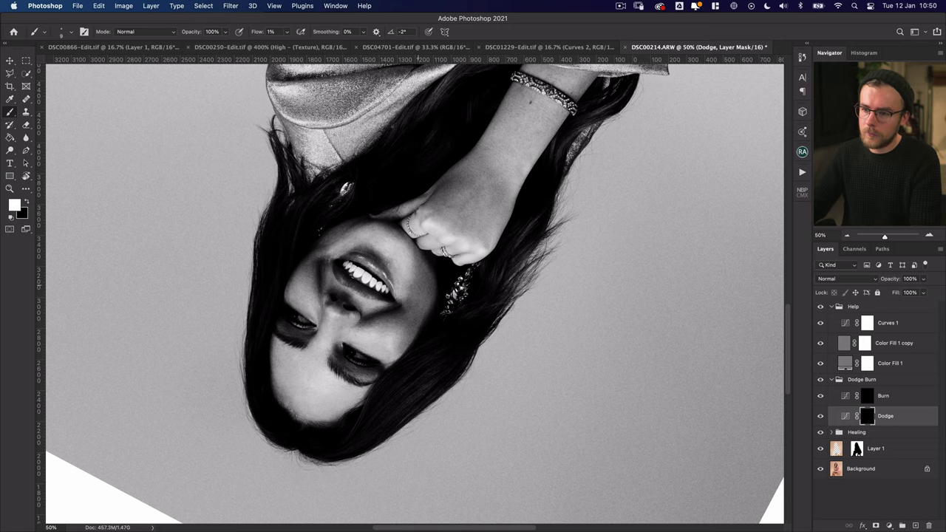
key("bracketright")
key("bracketright")
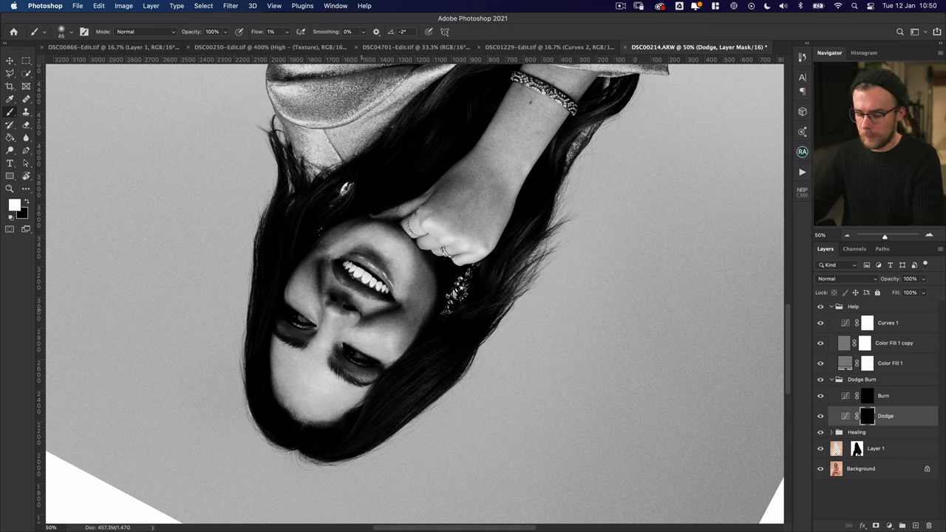
key("r+Escape")
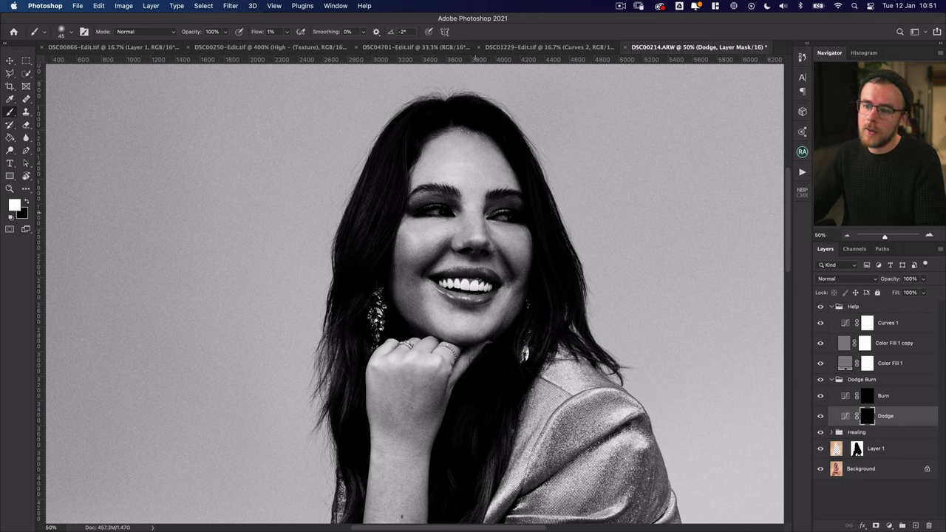
Compare the Dodge layer off and on, and check the colour portrait with the Help group temporarily hidden
key("ctrl+comma")
key("ctrl+comma")
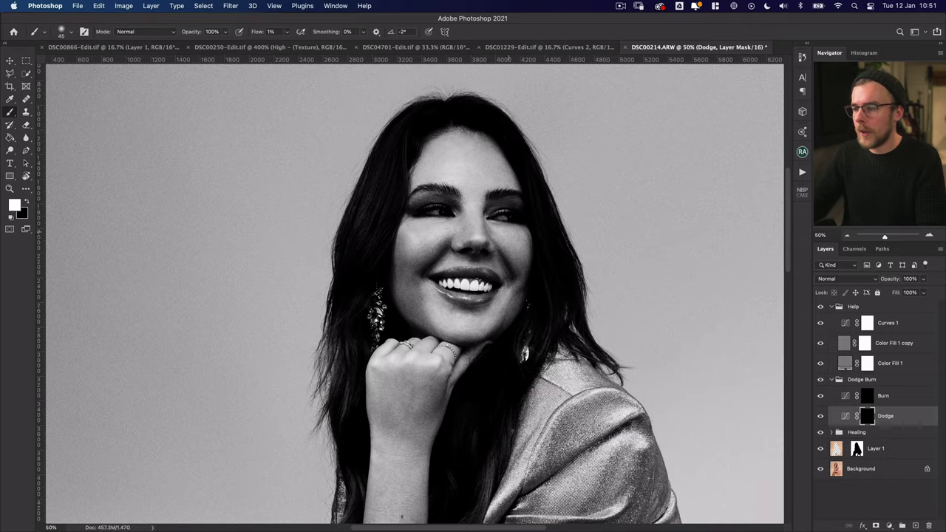
left_click(820, 306)
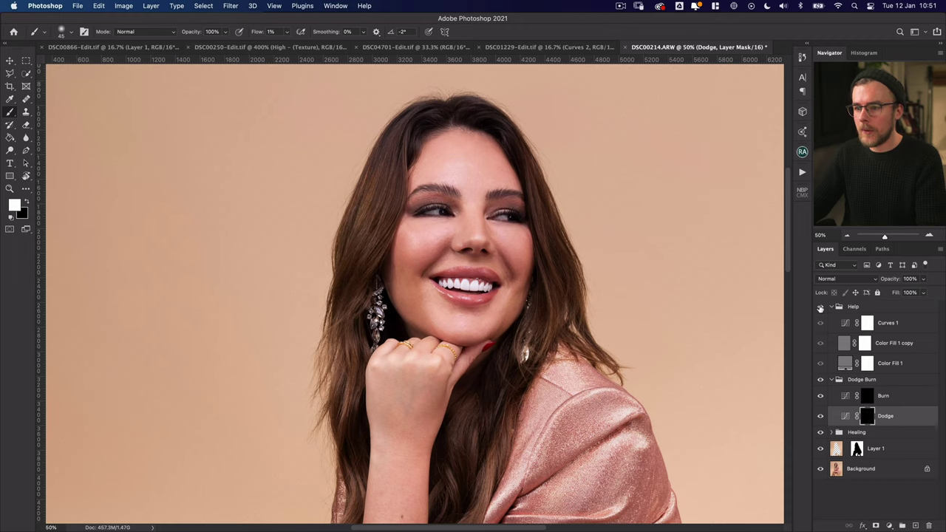
left_click(820, 308)
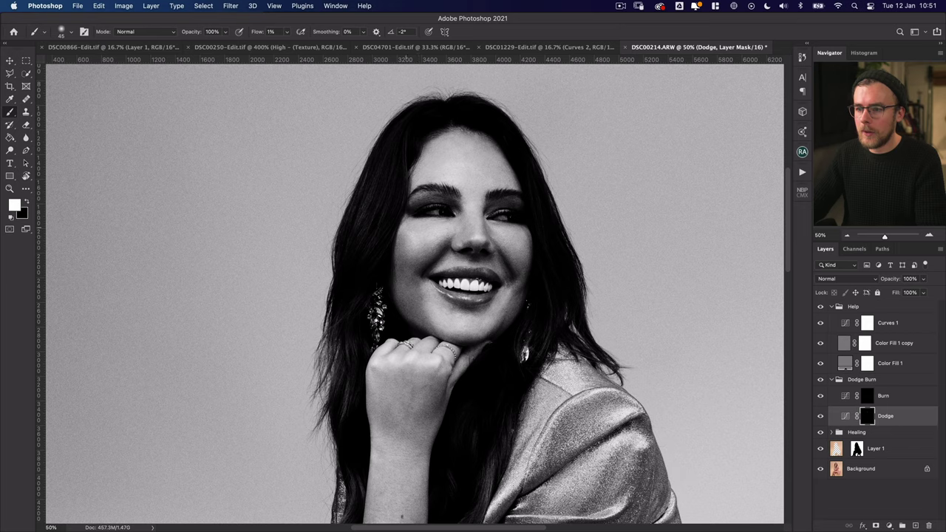
Reduce the brush size to 10 and dodge the finest dark details on the lower face
key("bracketleft")
key("bracketleft")
key("bracketleft")
key("bracketleft")
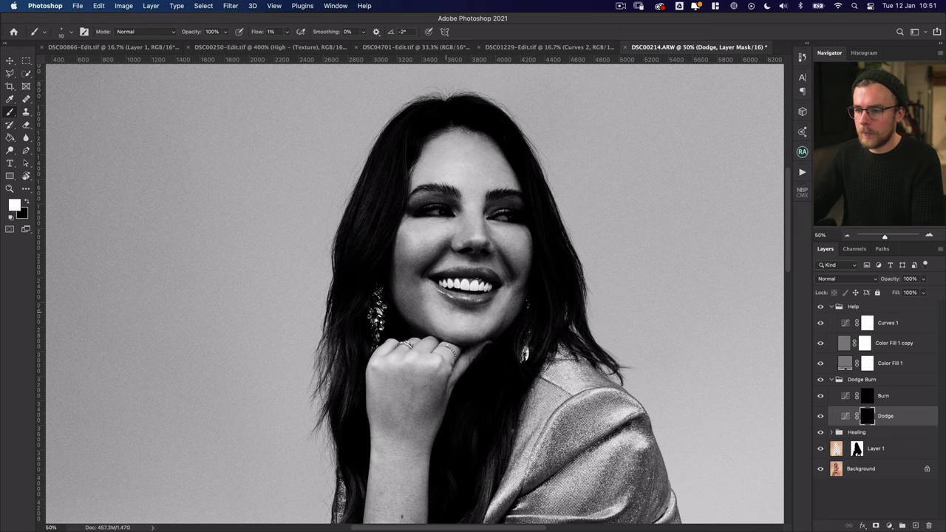
Compare the Dodge Burn group off and on in colour with the Help group hidden, and show the Help group again
left_click(820, 307)
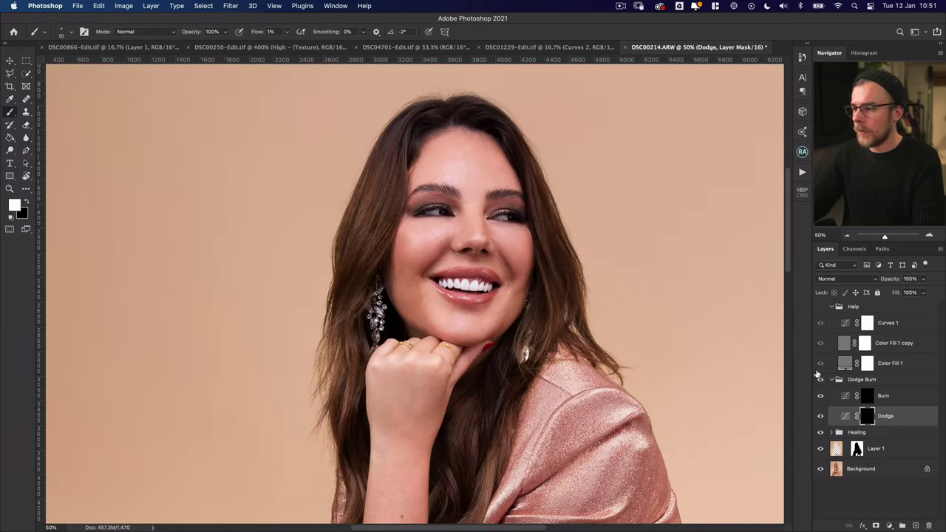
left_click(821, 379)
left_click(820, 379)
left_click(820, 379)
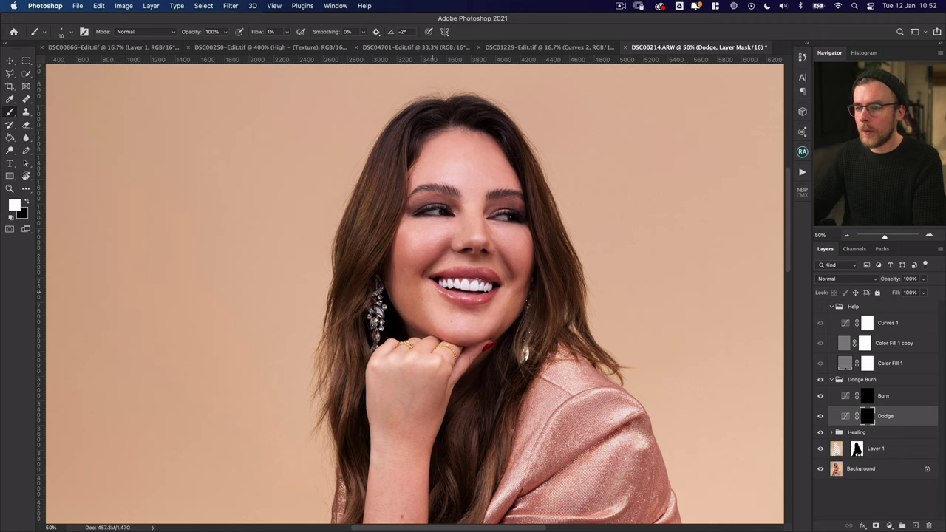
left_click(820, 380)
left_click(820, 380)
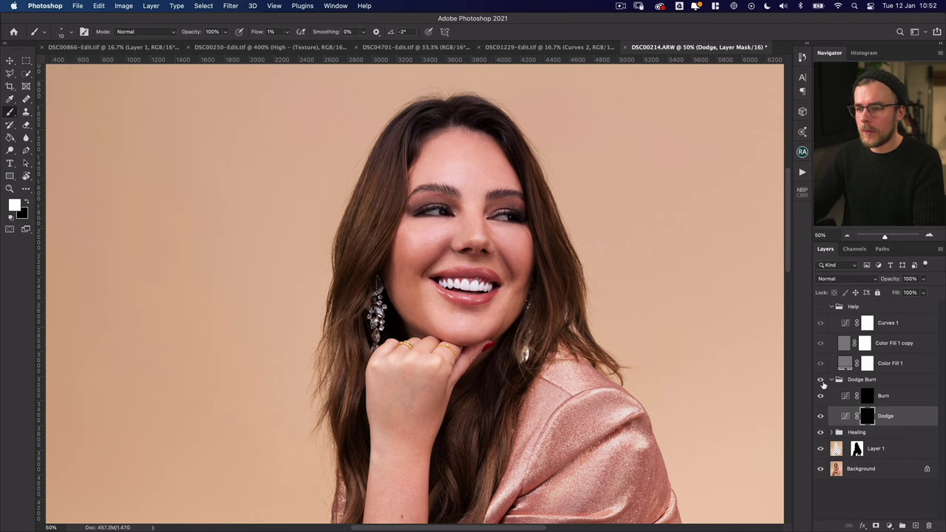
left_click(820, 308)
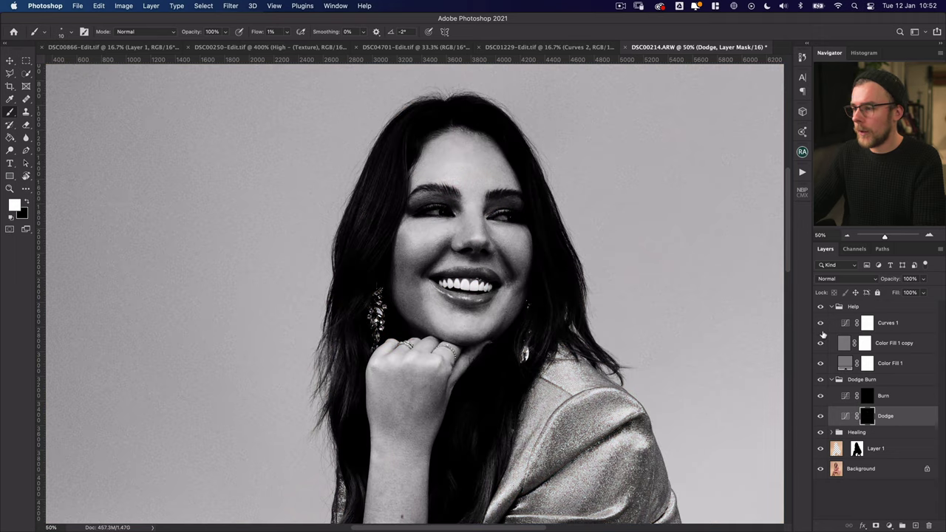
Target the Burn layer's mask and darken the bright areas of the face with white, using a brush size up to 150
left_click(860, 399)
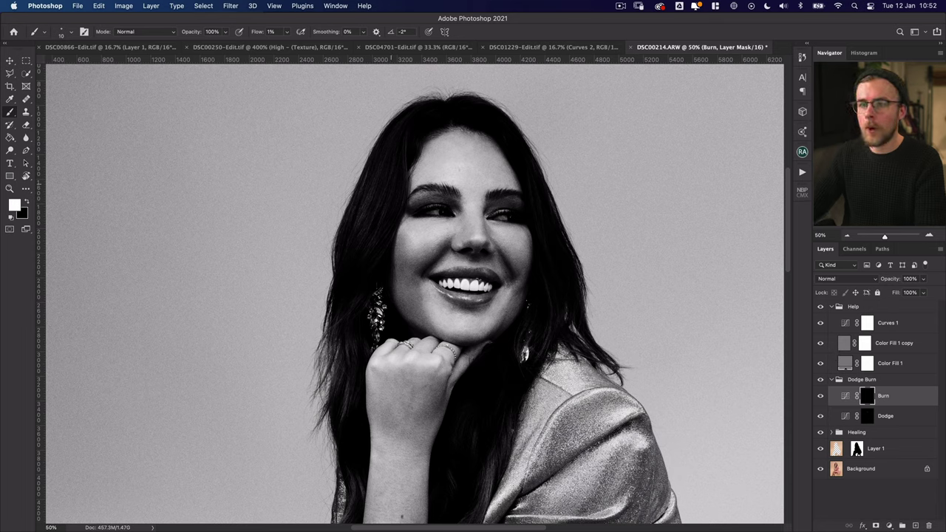
key("bracketright")
key("bracketright")
key("bracketright")
key("bracketright")
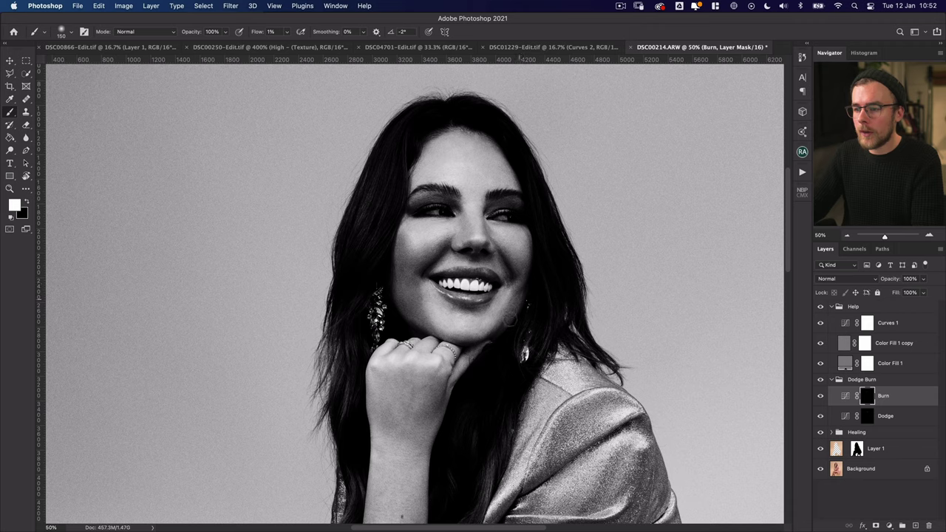
key("bracketleft")
key("bracketleft")
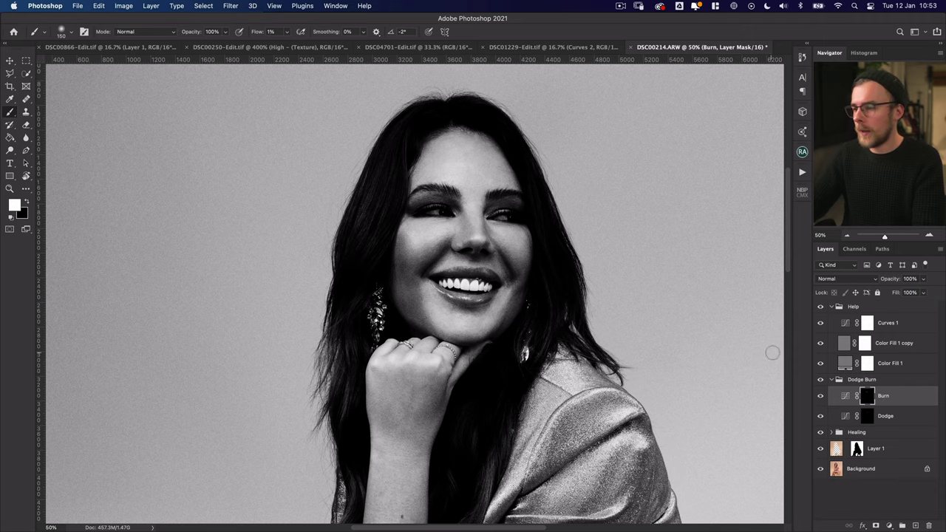
Hide the Help group and compare the face with the Dodge Burn group off and on
left_click(820, 306)
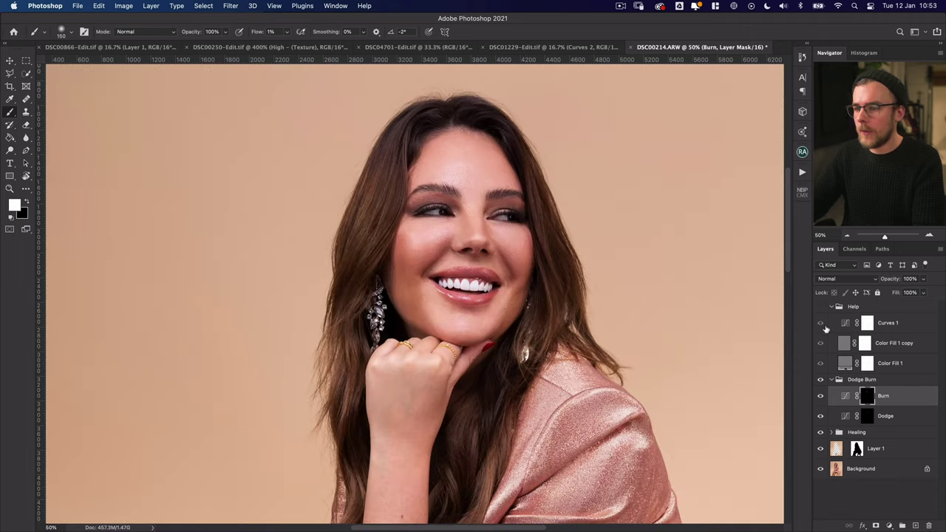
left_click(820, 380)
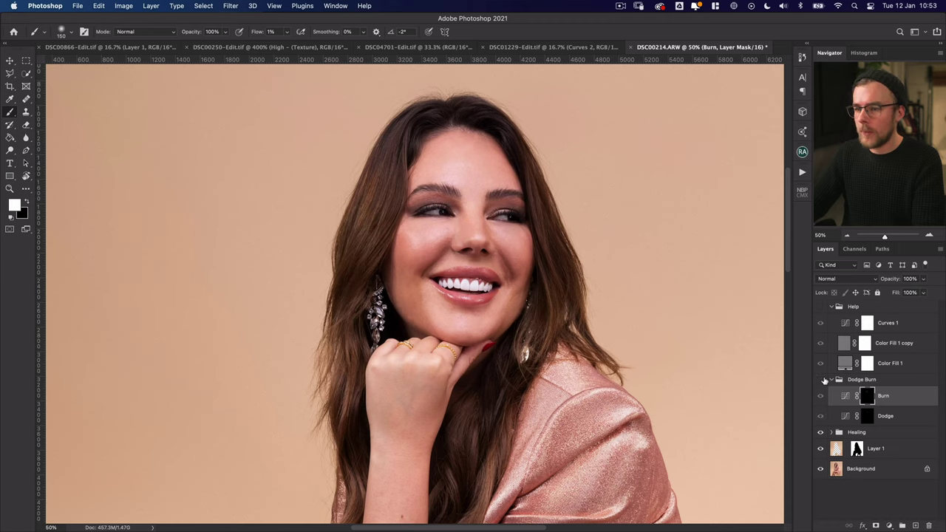
left_click(820, 379)
left_click(820, 379)
key("alt+super+a")
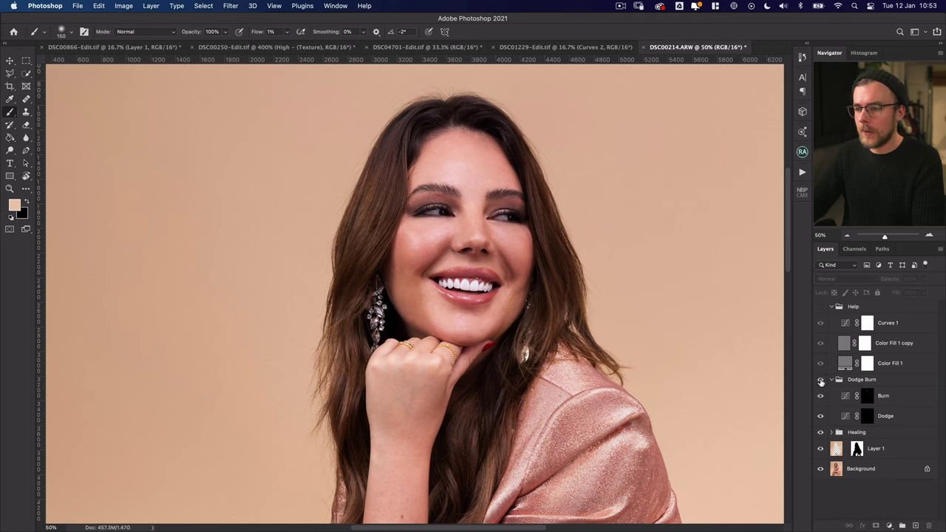
left_click(820, 380)
Examine the Dodge Burn group's effect on the full-length portrait by switching it off and on
key("super+minus")
key("super+minus")
key("super+minus")
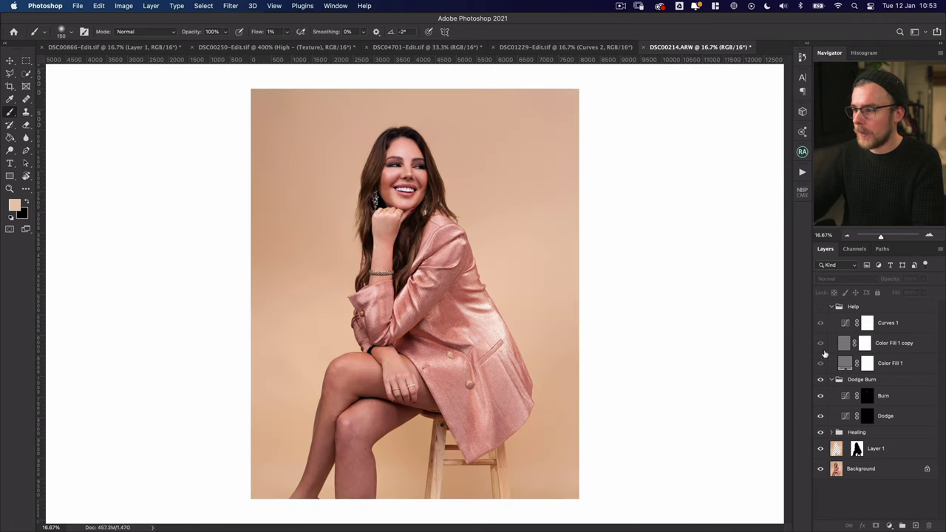
left_click(820, 380)
left_click(821, 380)
left_click(822, 380)
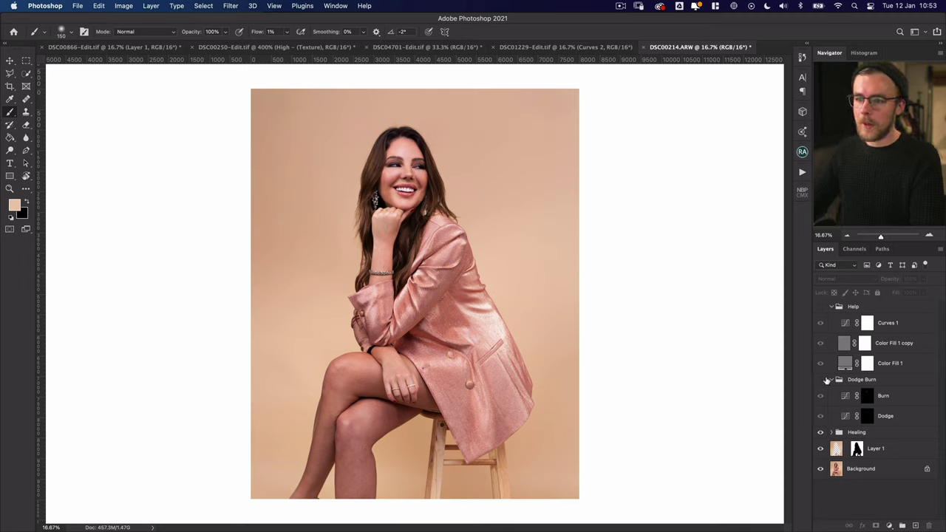
left_click(822, 379)
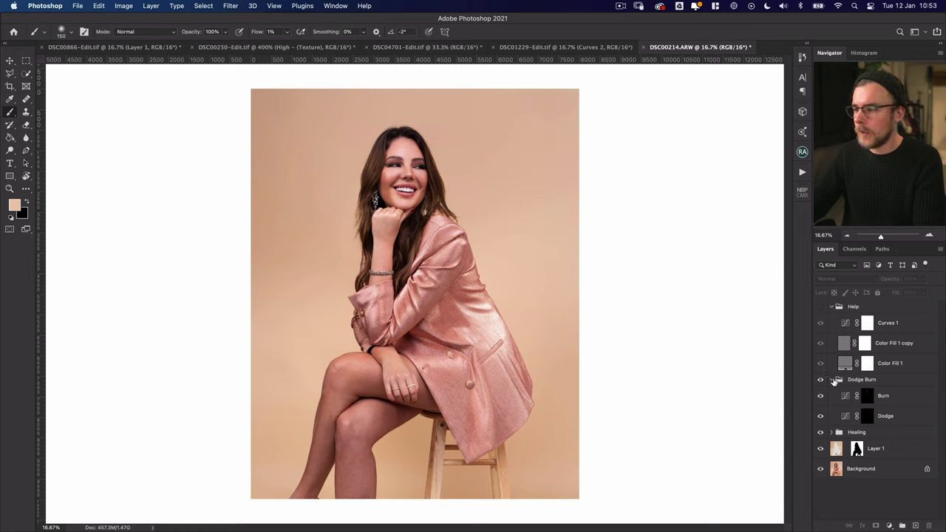
Collapse the Dodge Burn group and reduce its opacity to 72%
left_click(831, 379)
left_click(839, 380)
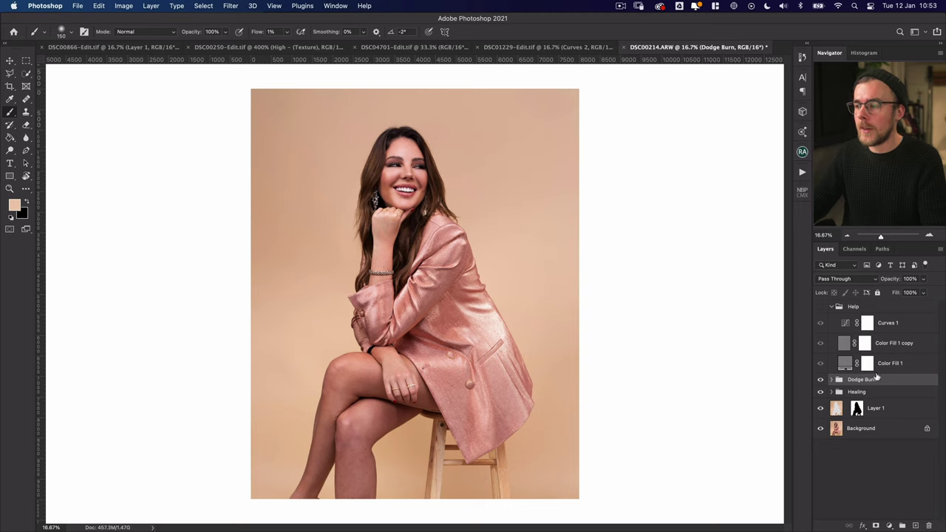
left_click_drag(921, 279, 908, 294)
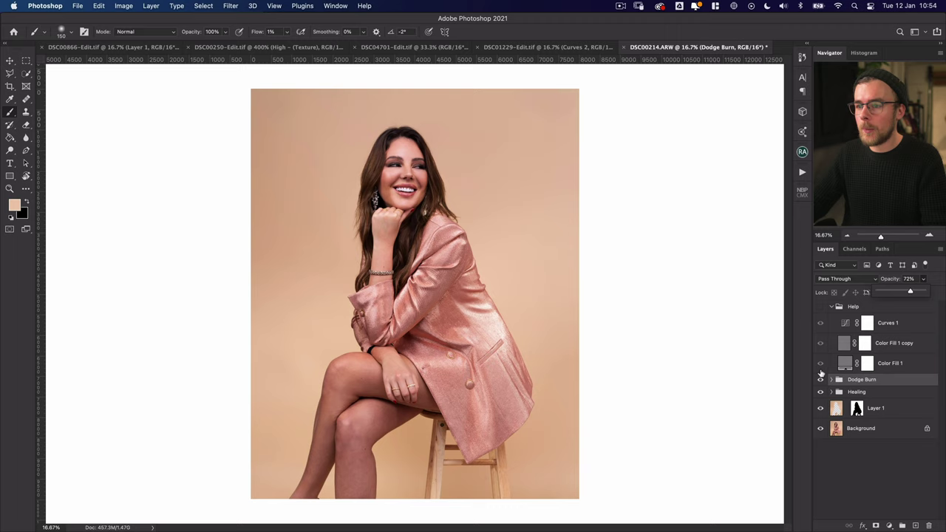
Compare the original Background layer alone with the full stack of retouching layers
left_click(820, 428, "alt")
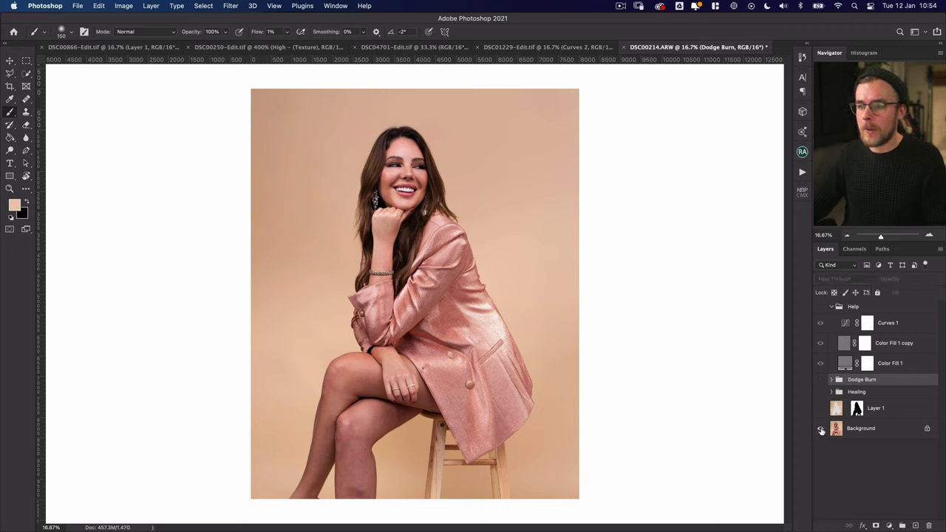
left_click(822, 429, "alt")
left_click(822, 431, "alt")
left_click(823, 430, "alt")
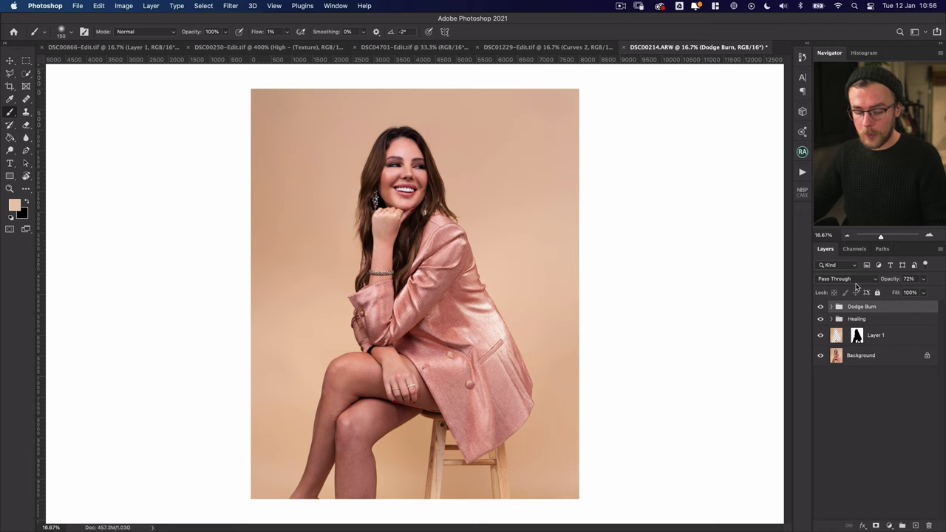
Stamp the visible layers into a merged layer, duplicate it, and name the lower copy Colour and the upper one Detail
key("super+alt+shift+e")
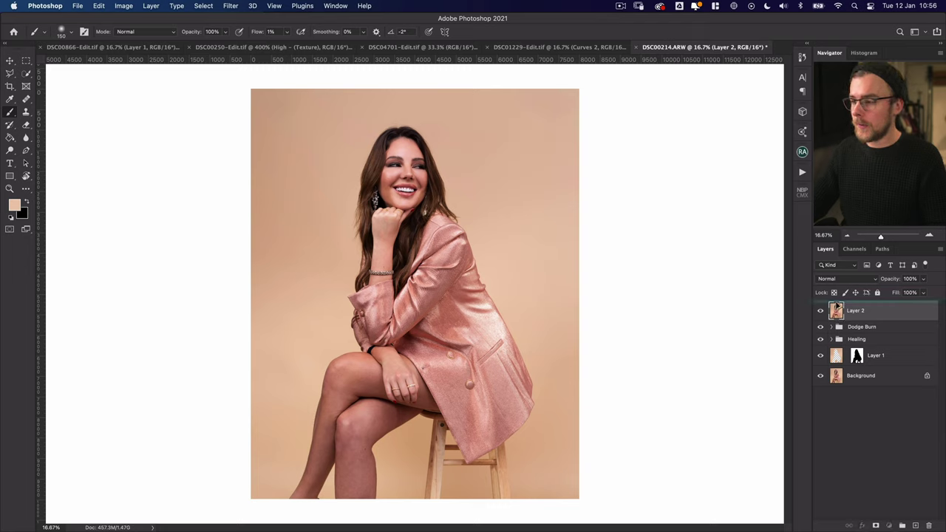
key("super+j")
double_click(855, 331)
type("Colour")
key("shift+Tab")
type("Detail")
key("Return")
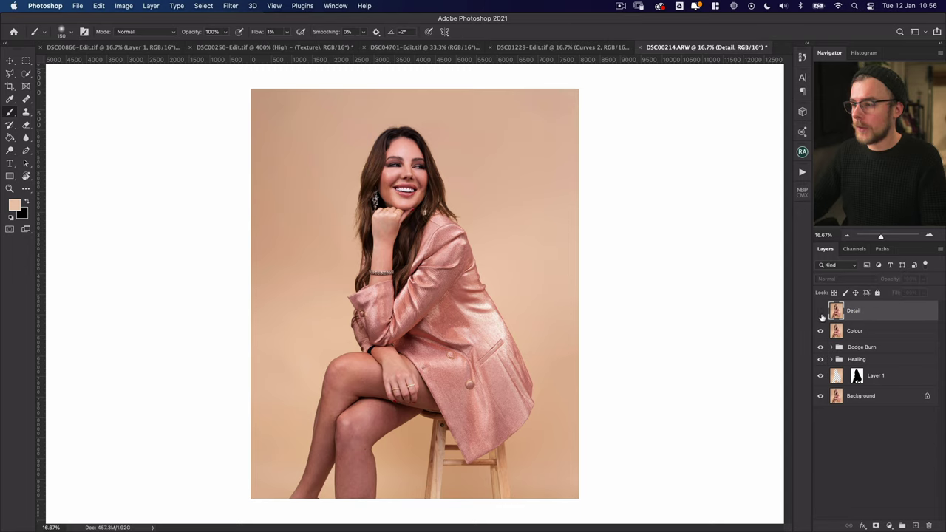
With the Detail layer hidden, apply a Median filter with a 15-pixel radius to the Colour layer, and show Detail again
left_click(857, 333)
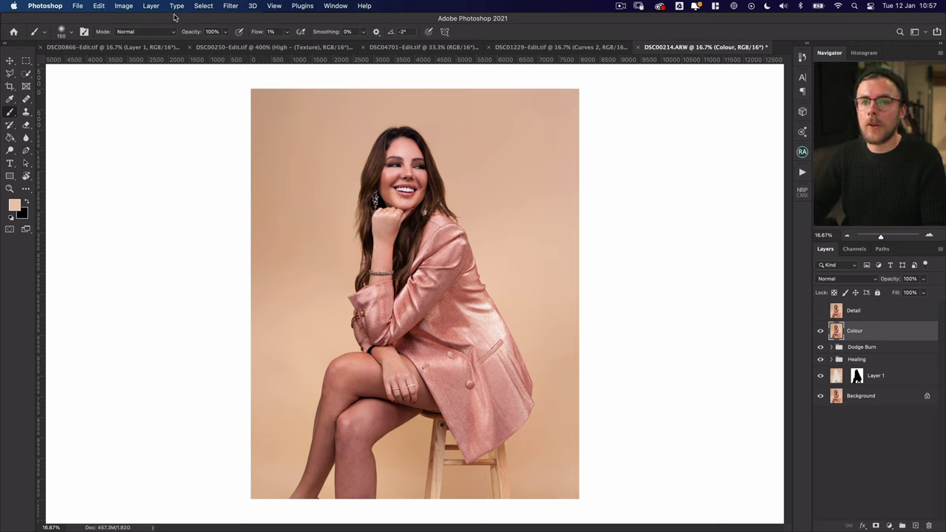
left_click(230, 5)
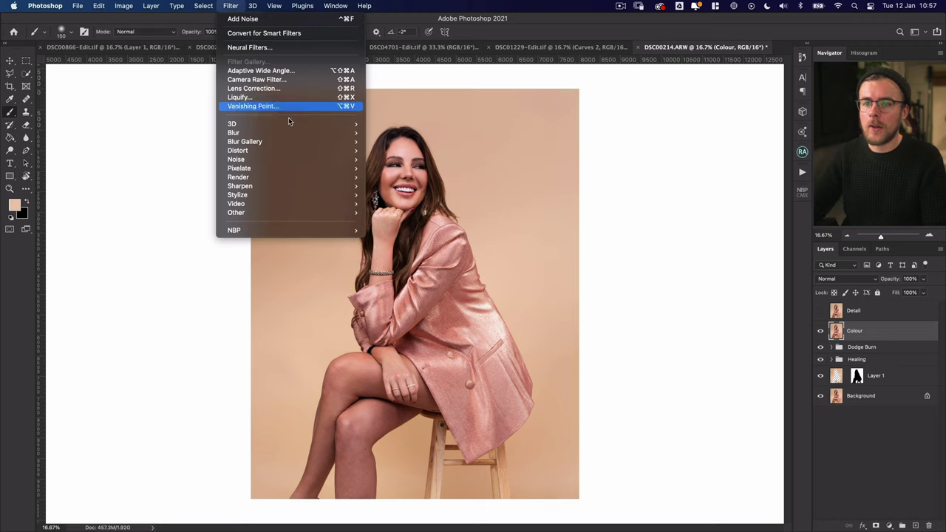
mouse_move(309, 162)
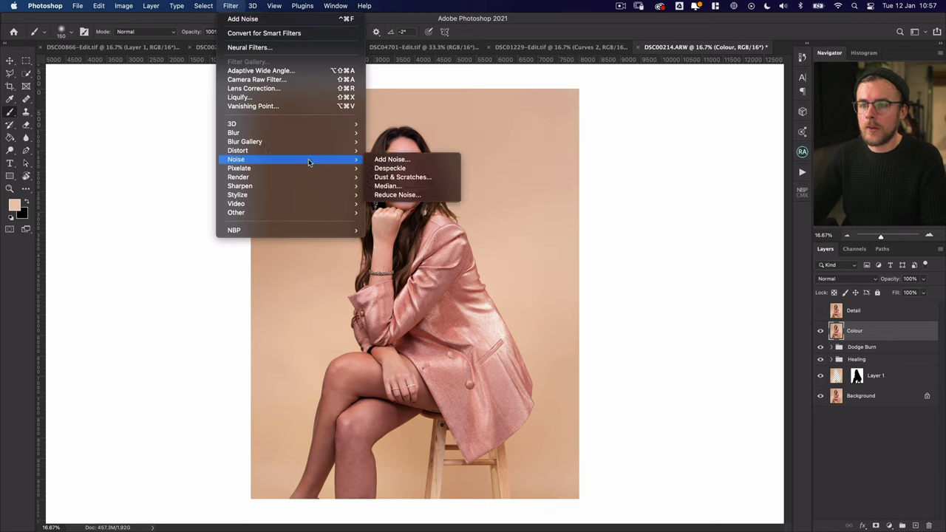
left_click(395, 186)
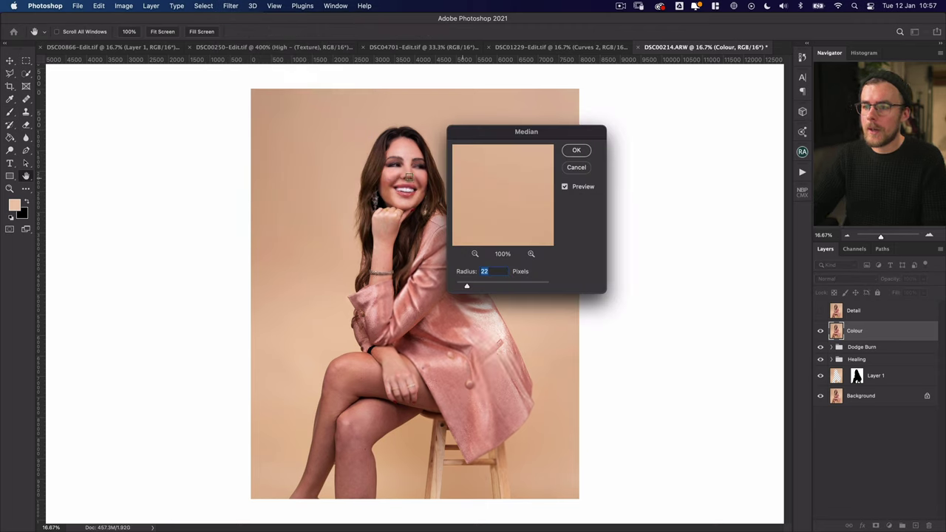
left_click(406, 193)
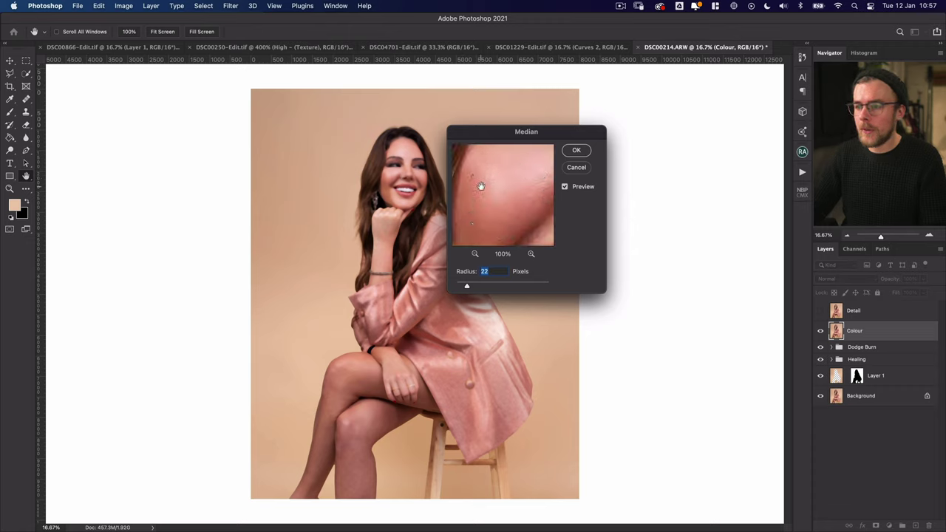
left_click_drag(490, 132, 528, 128)
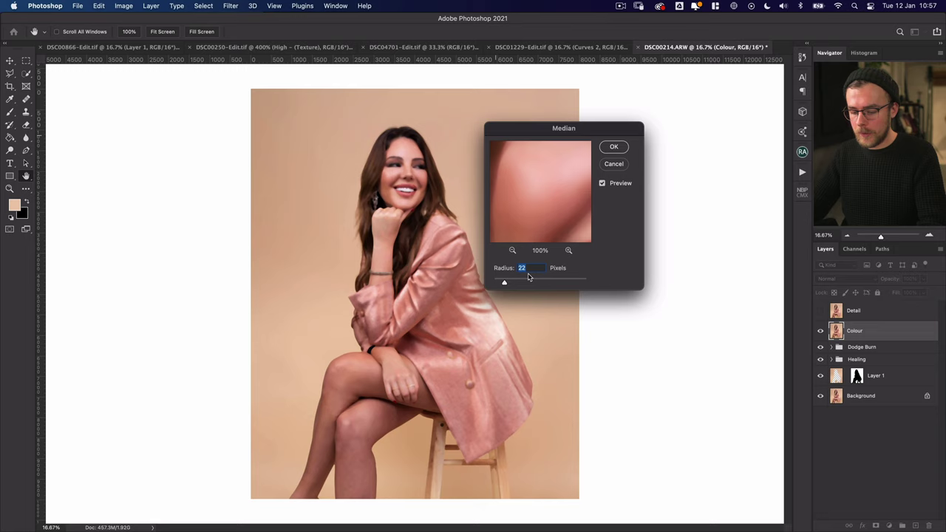
type("15")
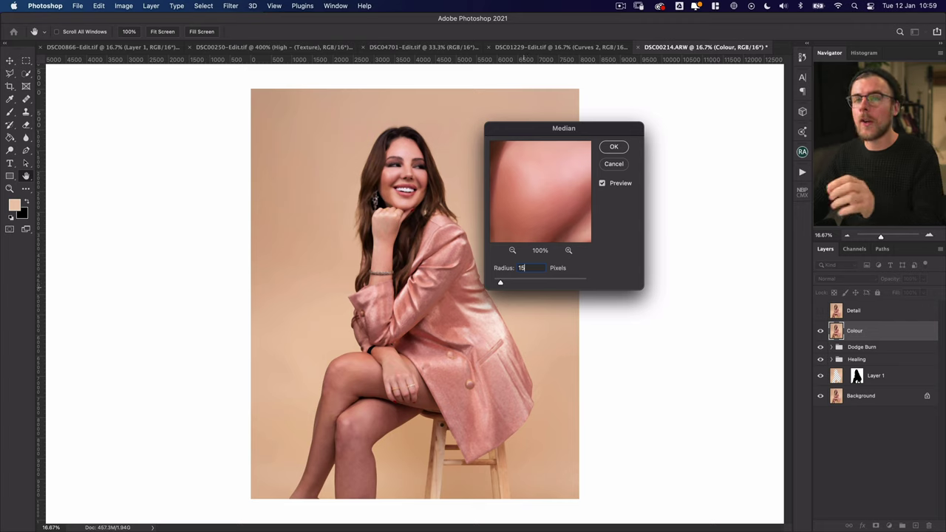
key("Return")
key("b")
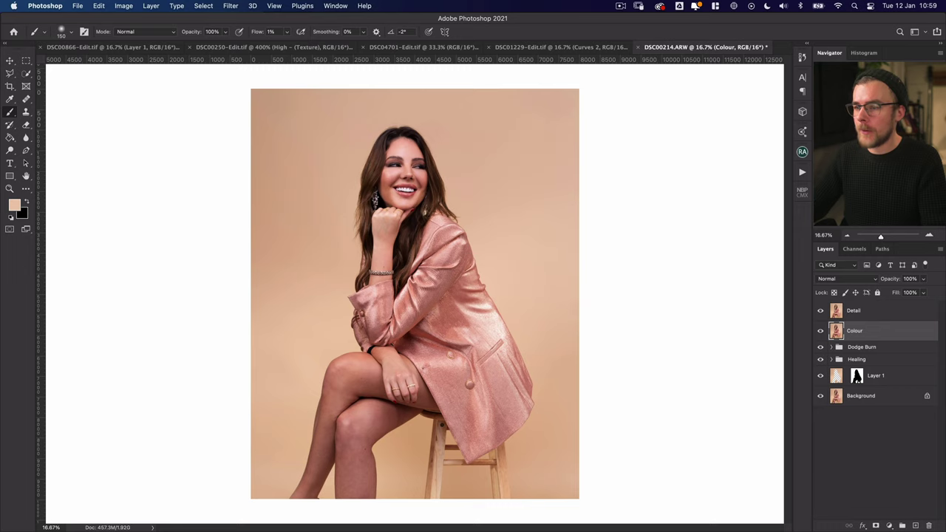
Use Apply Image on the Detail layer with the Colour layer as source, Subtract blending, scale 2 and offset 128
key("alt+bracketright")
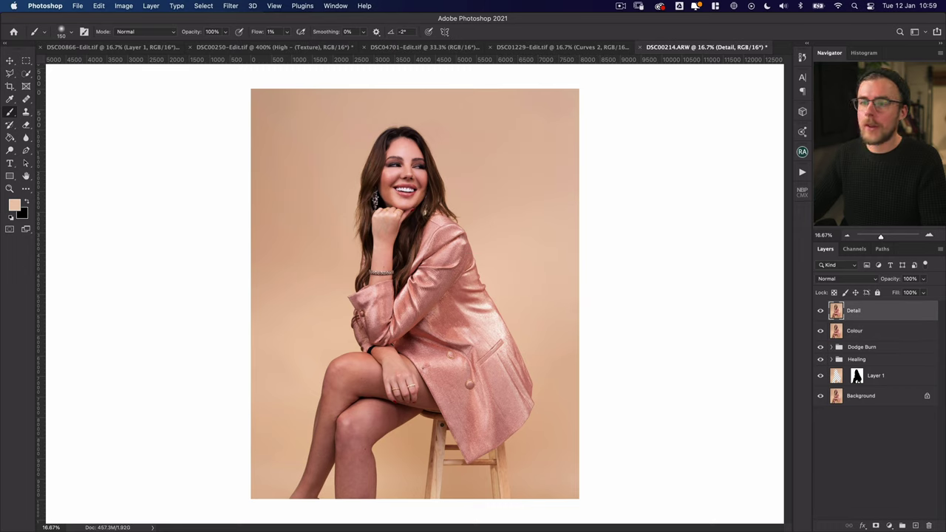
left_click(176, 5)
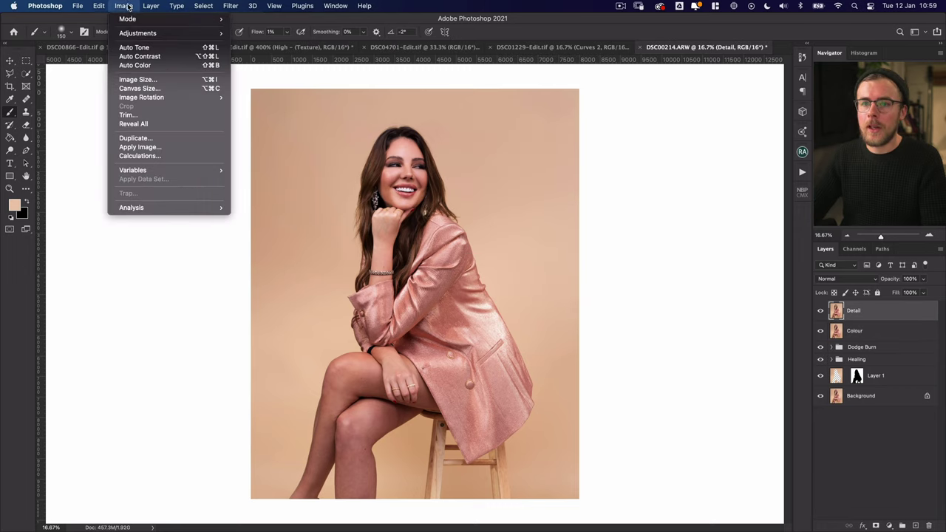
left_click(164, 150)
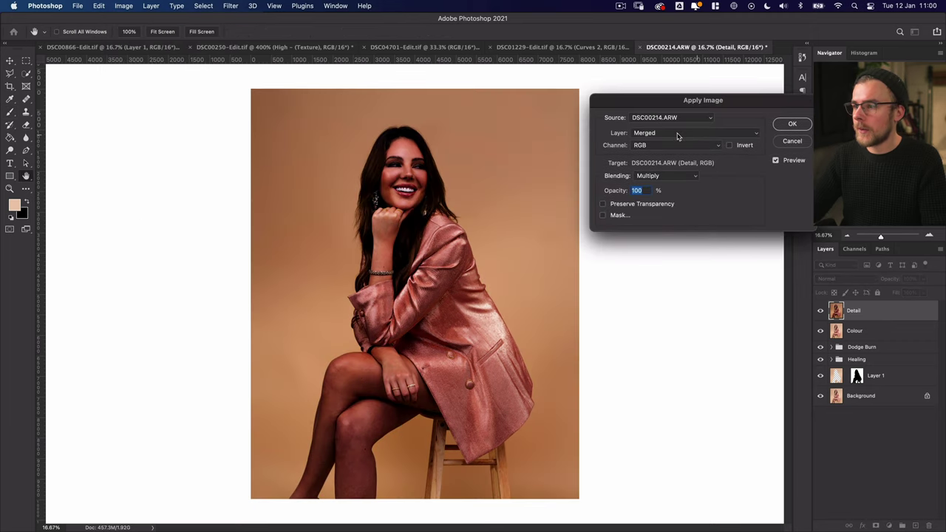
left_click(678, 134)
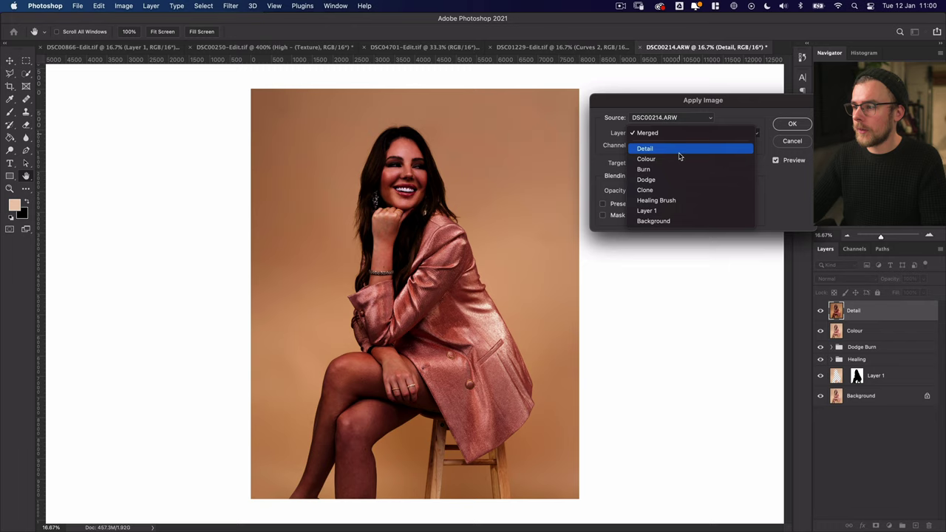
left_click(681, 160)
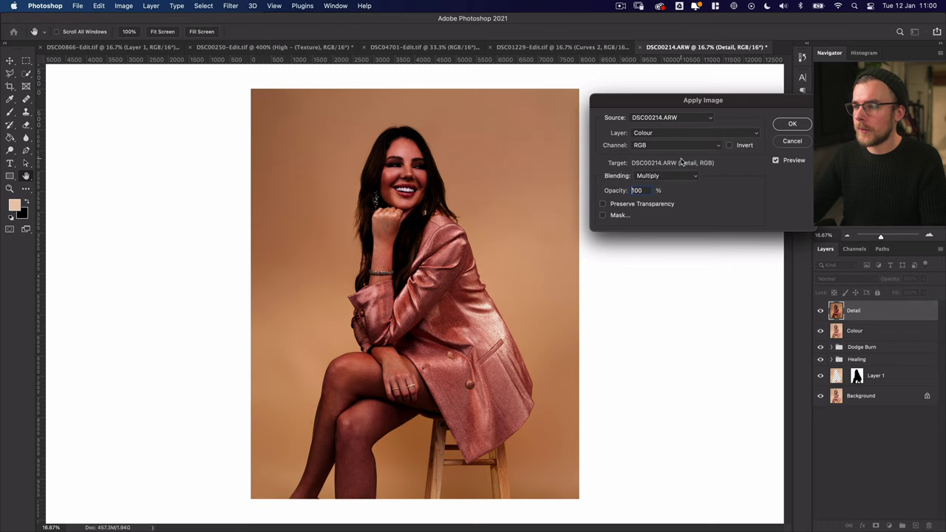
left_click(676, 178)
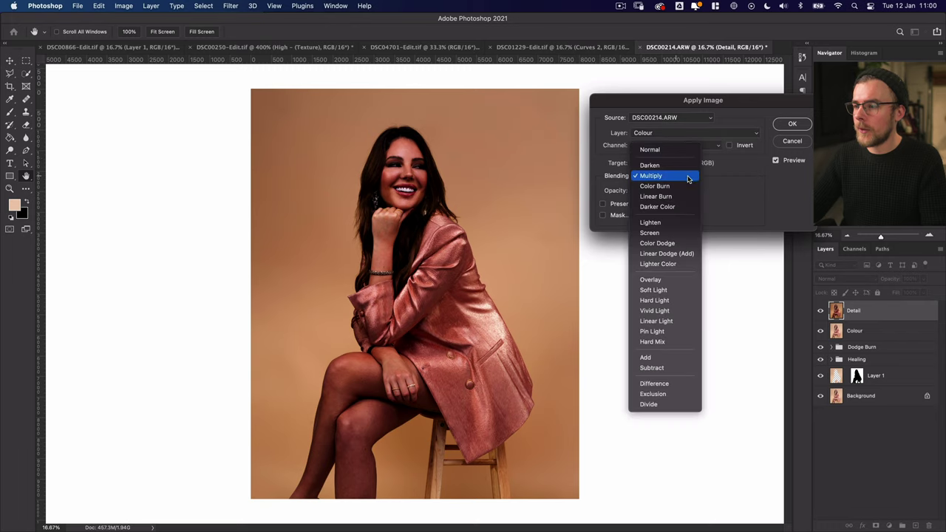
left_click(664, 369)
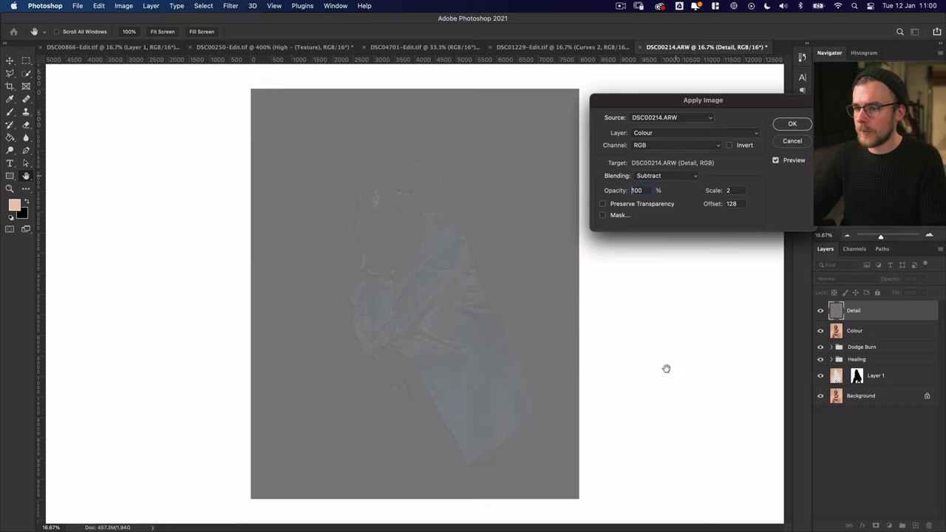
left_click(733, 204)
key("Tab")
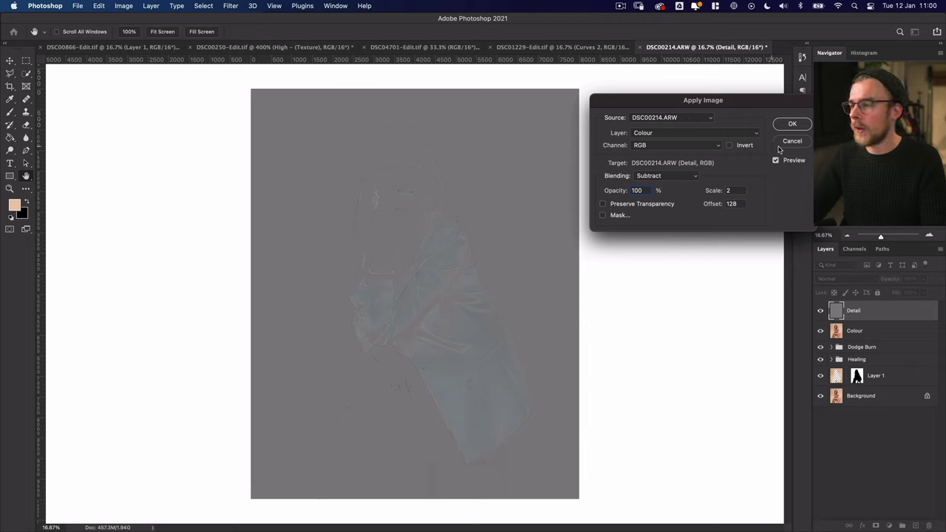
left_click(791, 127)
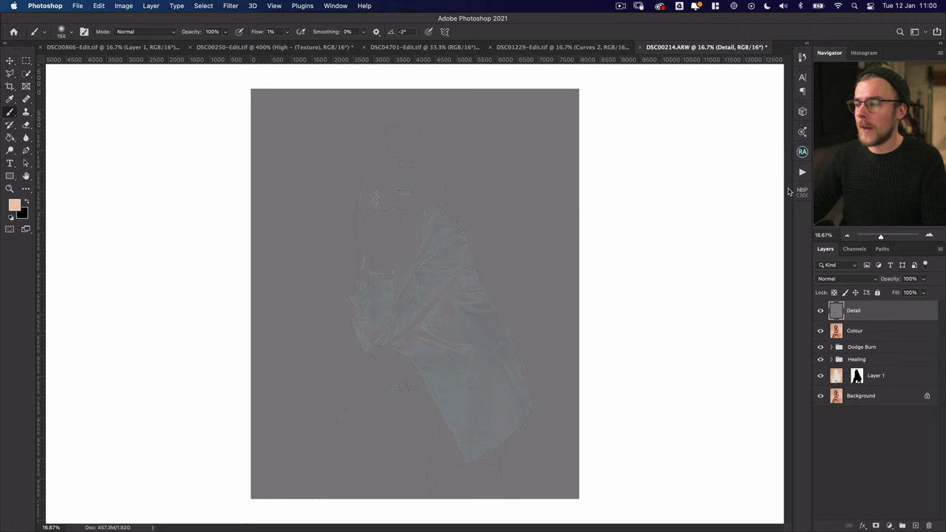
Inspect the face texture at 100% on the Detail layer and set that layer's blend mode to Linear Light
left_click(928, 235)
left_click(929, 235)
left_click(928, 235)
scroll(414, 296, "up", 5)
scroll(414, 296, "up", 10)
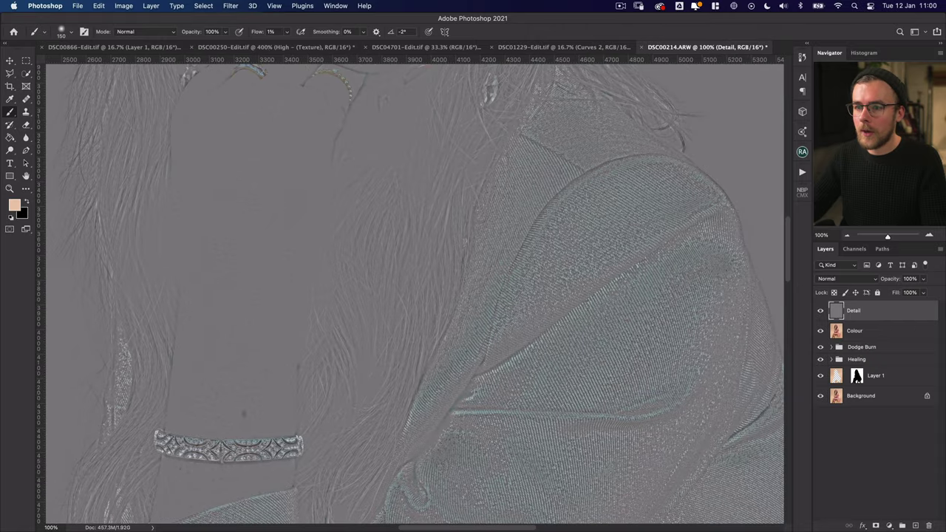
scroll(416, 127, "up", 3)
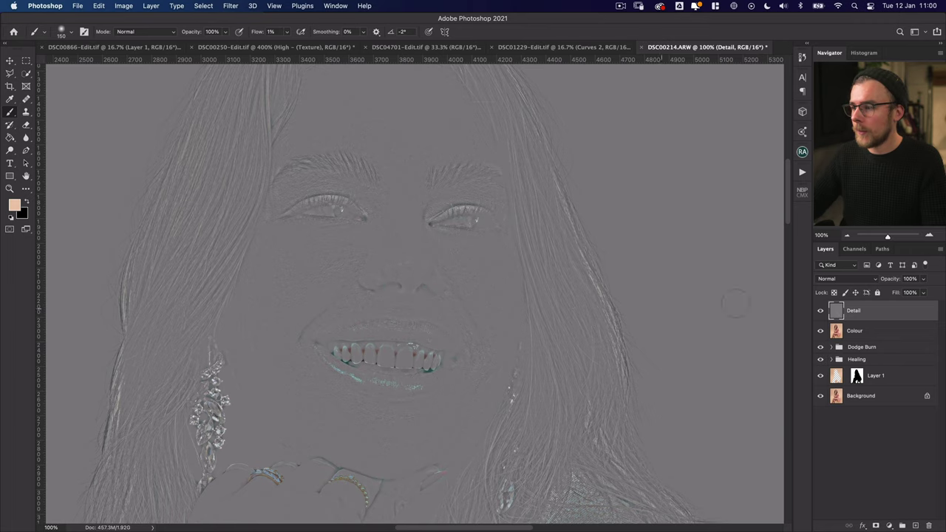
left_click(842, 278)
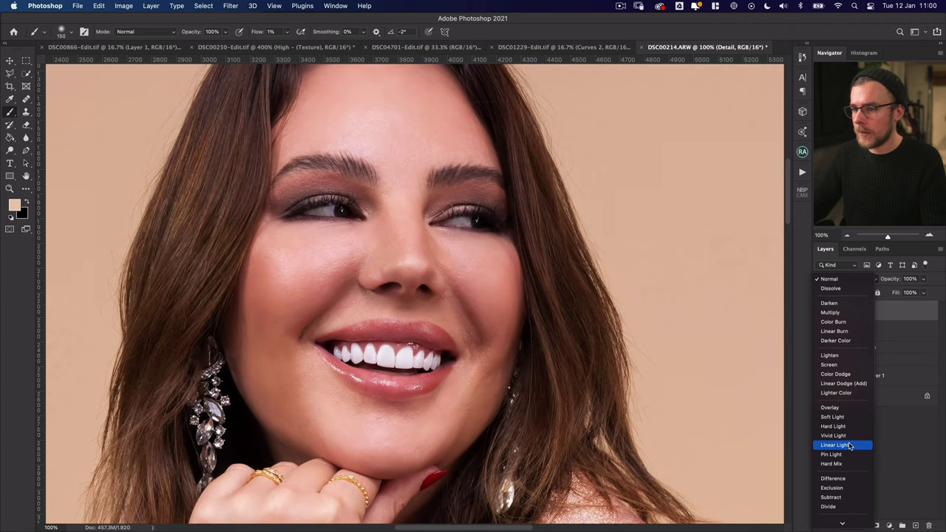
left_click(851, 444)
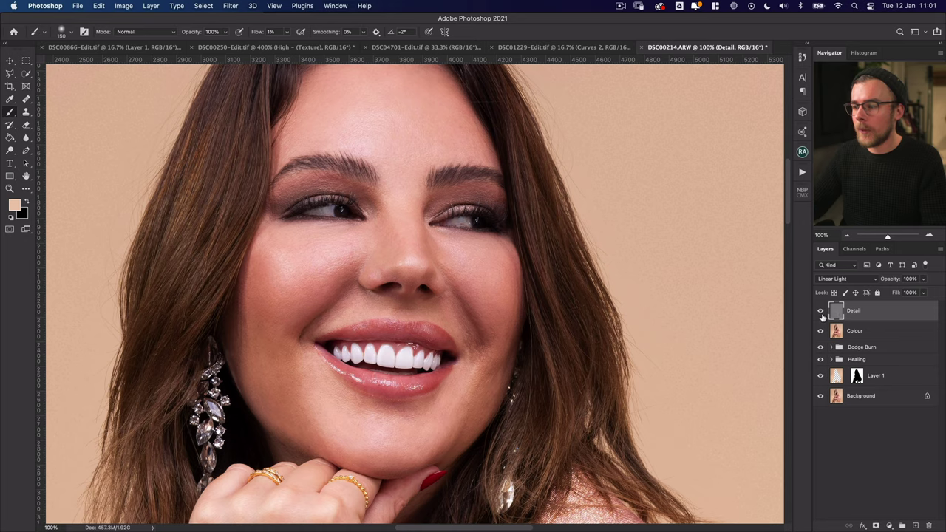
View the Detail layer alone and the Colour layer alone, and restore the visibility of all layers
left_click(821, 311, "alt")
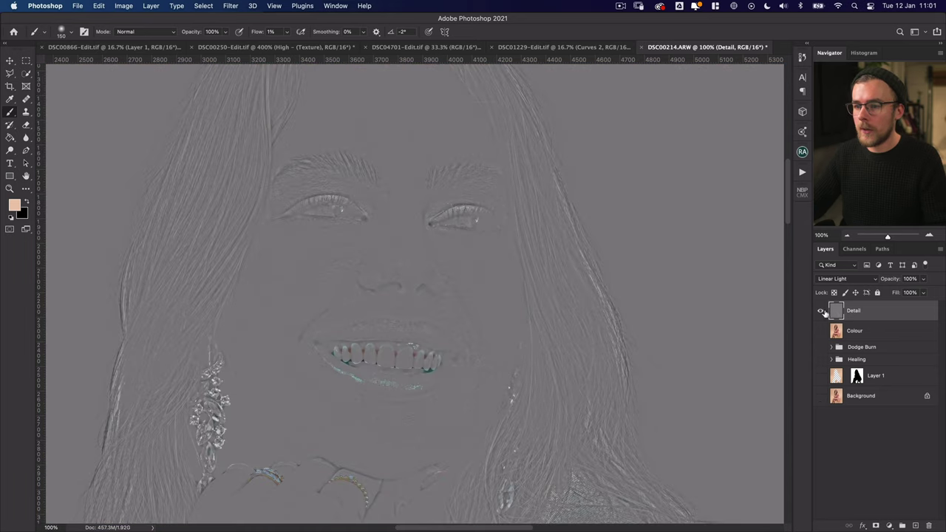
left_click(822, 322, "alt")
left_click(821, 332, "alt")
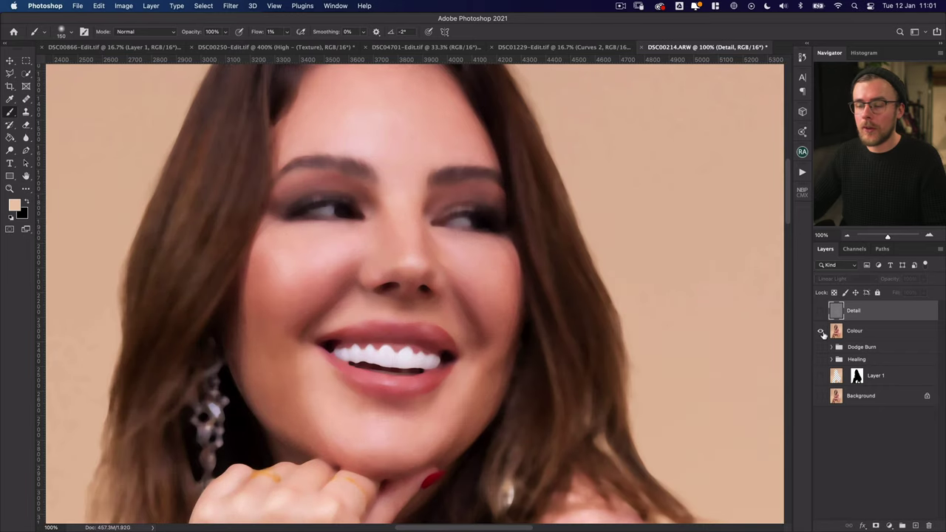
left_click(821, 332, "alt")
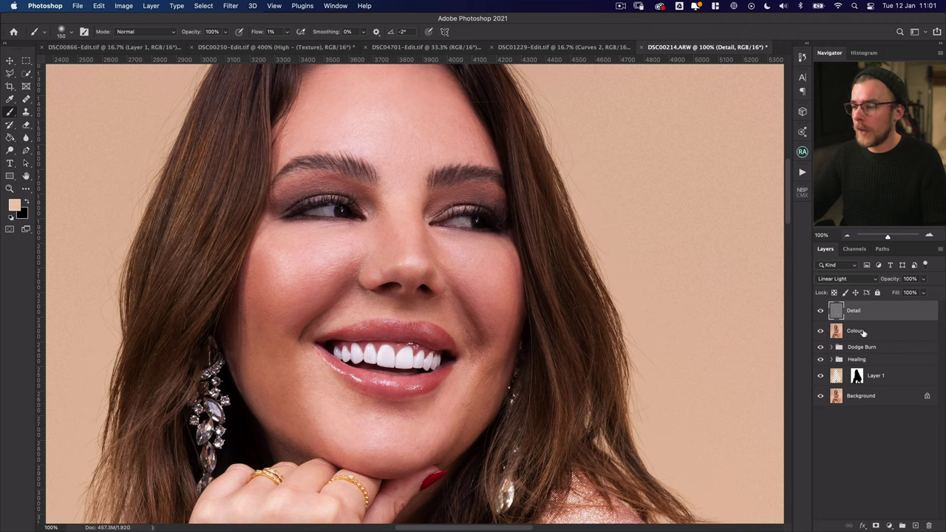
Group the Detail and Colour layers and name the group FS
left_click(872, 330)
left_click(872, 315, "shift")
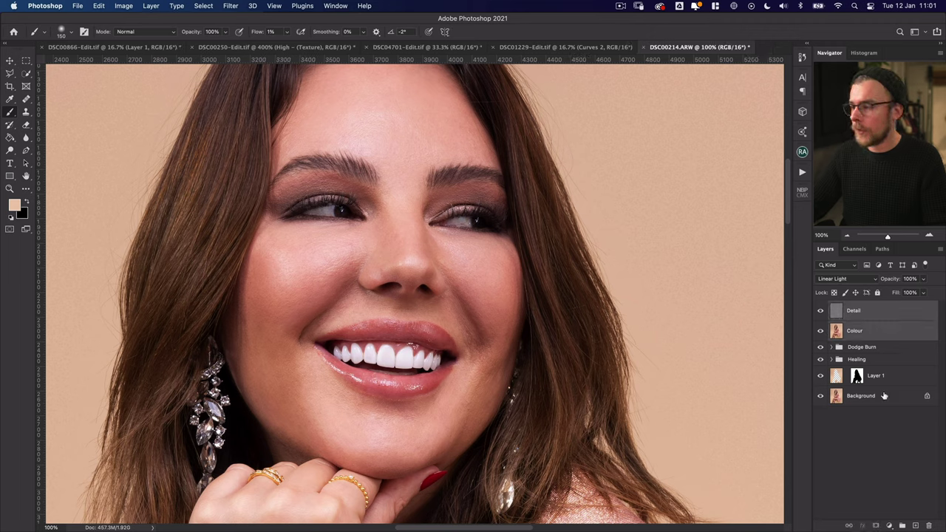
left_click(902, 525)
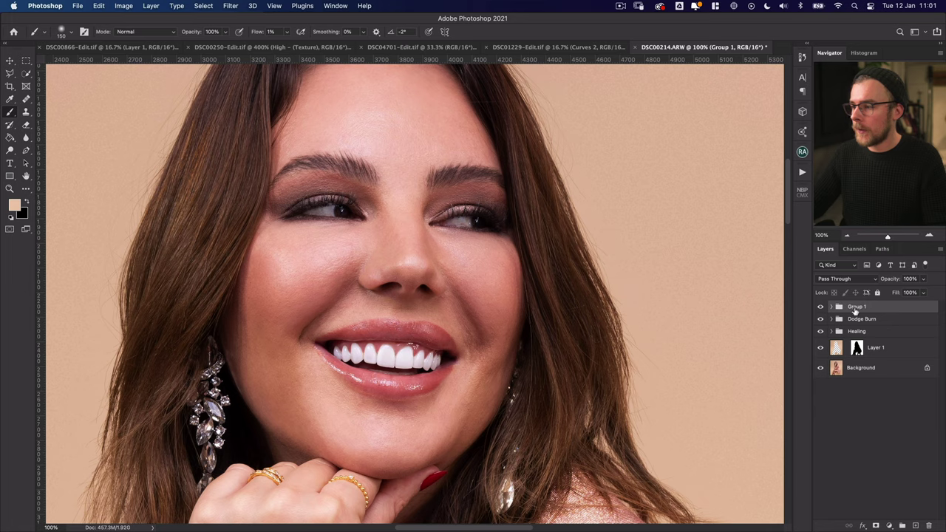
double_click(854, 306)
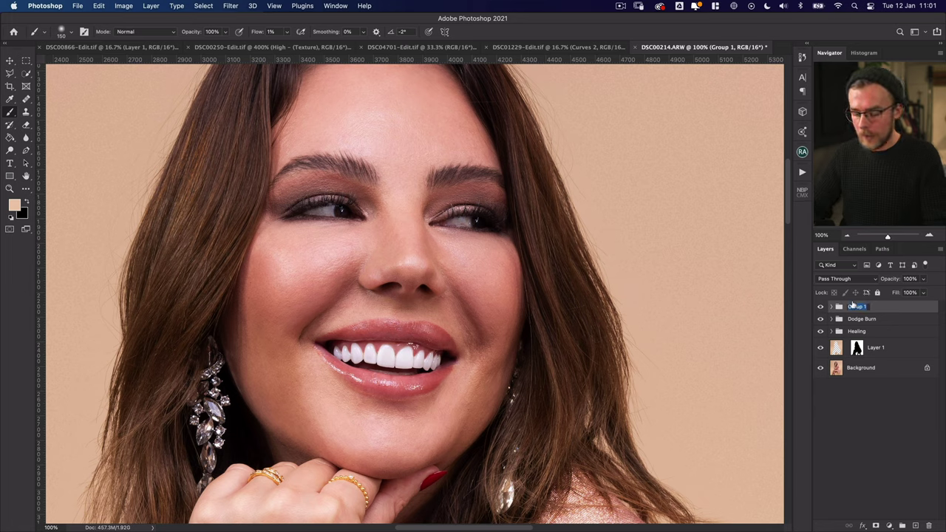
type("FS")
key("Return")
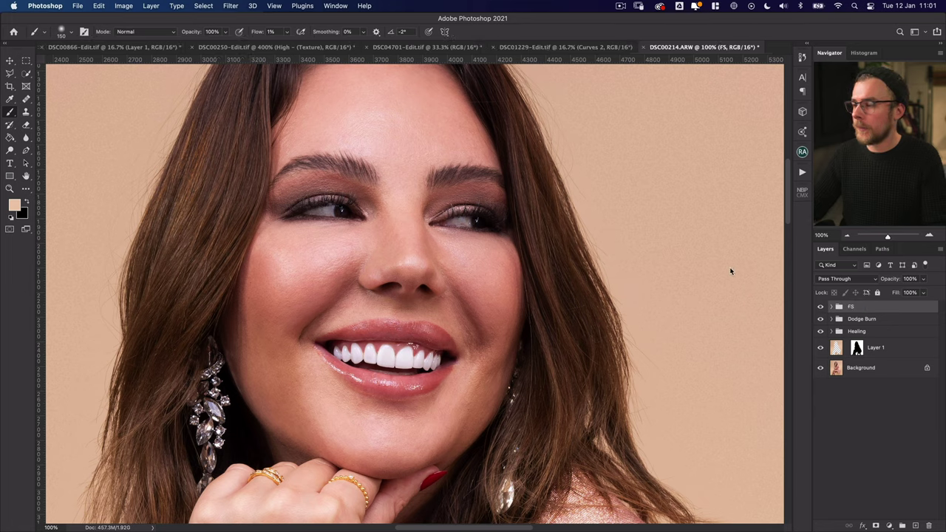
Hide the Detail layer inside the FS group and switch to the Mixer Brush tool
left_click(831, 306)
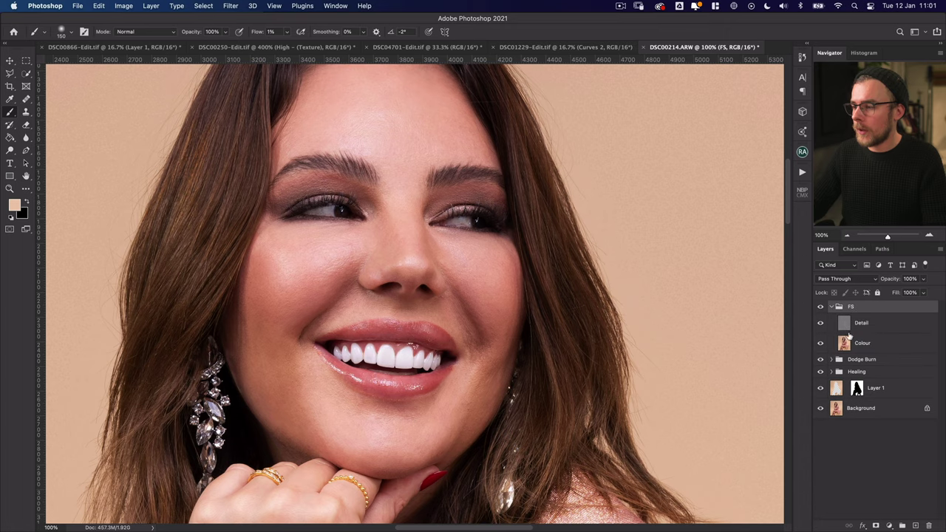
left_click(822, 323)
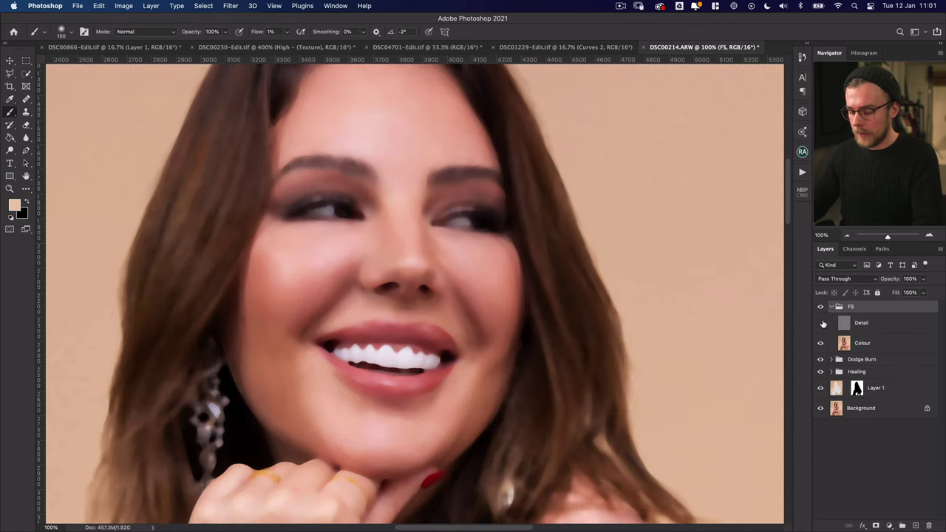
key("super+minus")
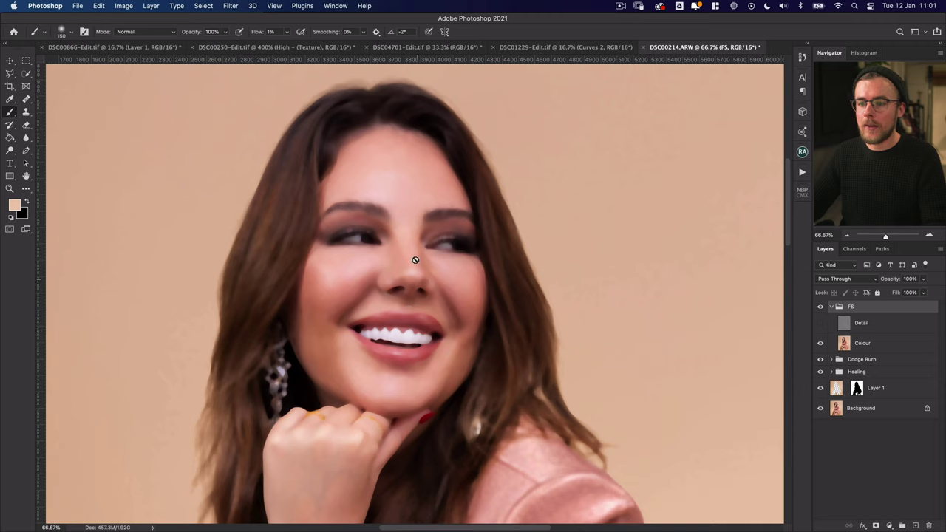
left_click(11, 113)
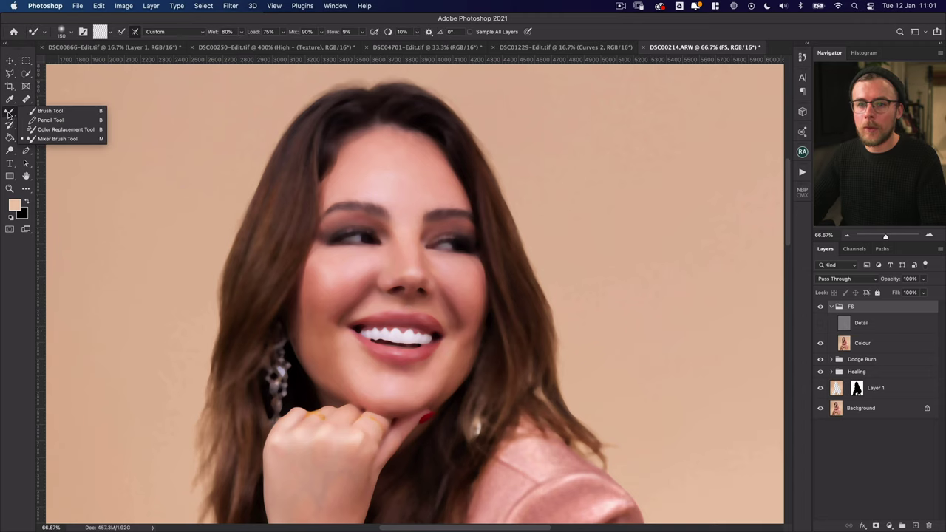
left_click(47, 140)
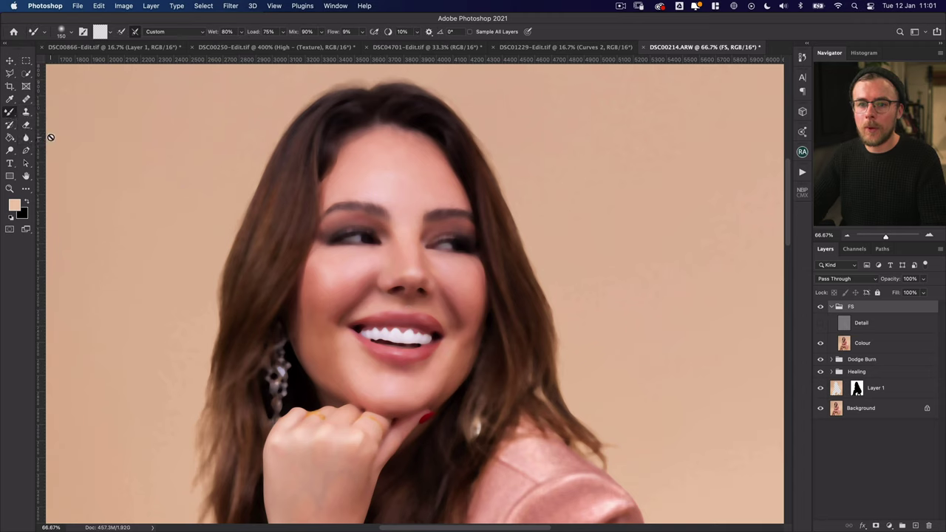
Blend the forehead tones on the Colour layer with the Mixer Brush at size 175, and reduce the brush to 60 for the nose
left_click(867, 347)
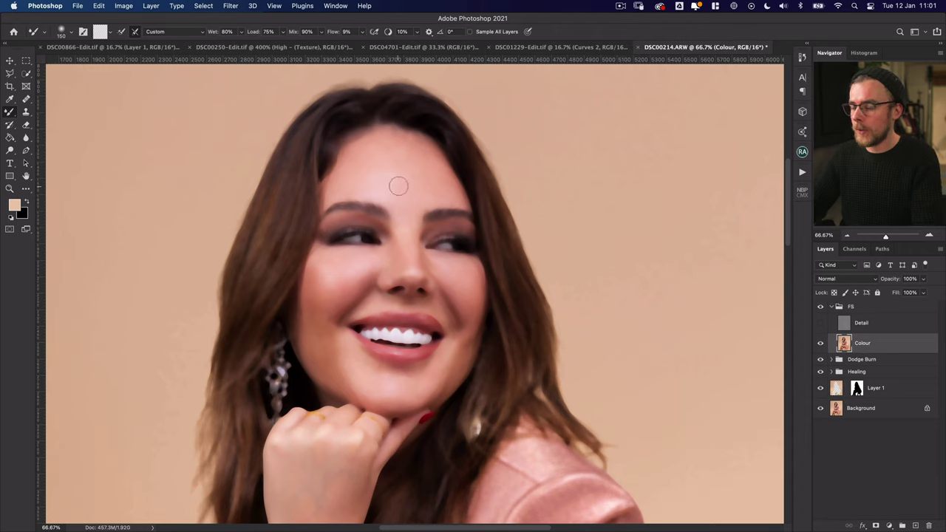
key("bracketright")
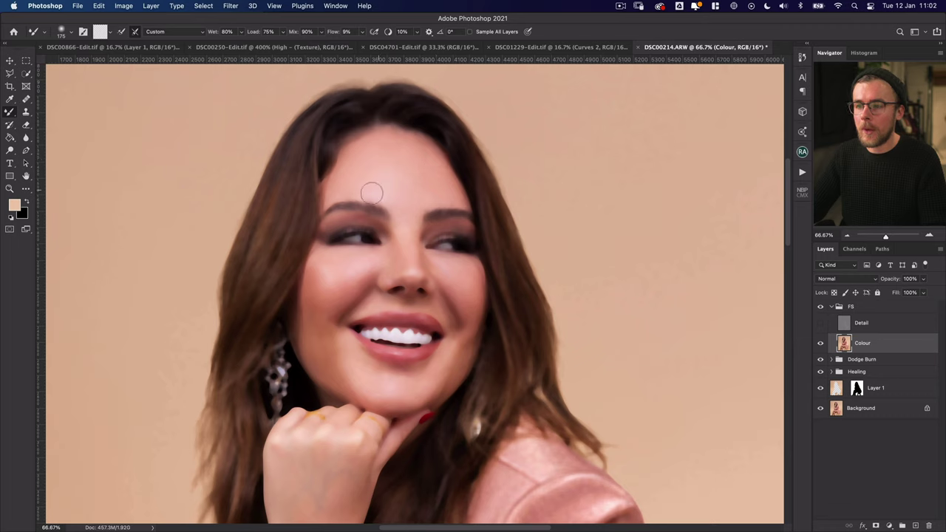
key("bracketleft")
key("bracketleft")
key("bracketleft")
key("bracketleft")
key("bracketleft")
key("bracketleft")
key("bracketleft")
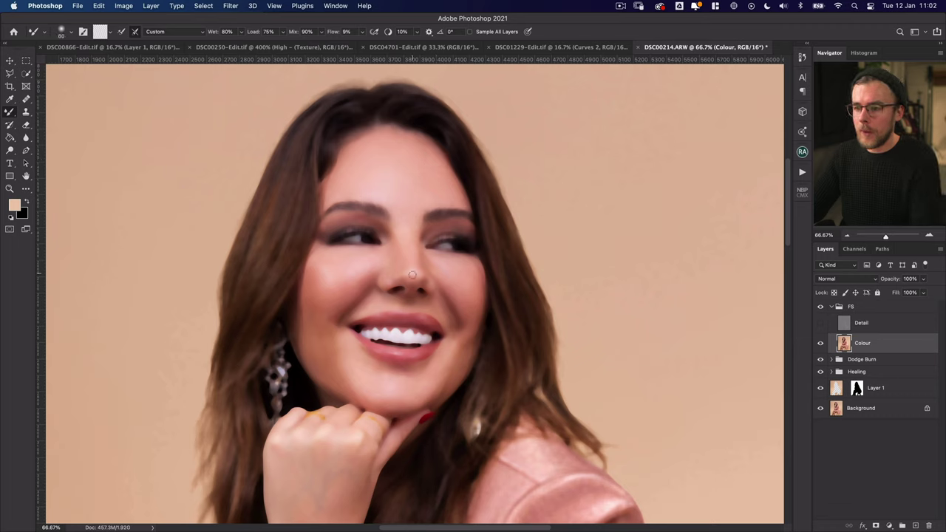
Smooth the tones around the nose, cheeks and chin on the Colour layer, varying the Mixer Brush size up to 125
key("bracketright")
key("bracketright")
key("bracketright")
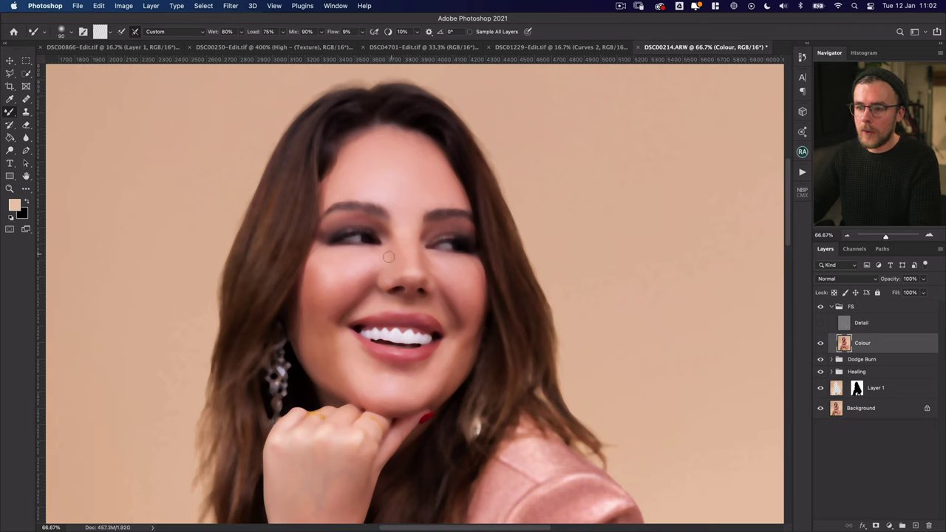
key("bracketright")
key("bracketright")
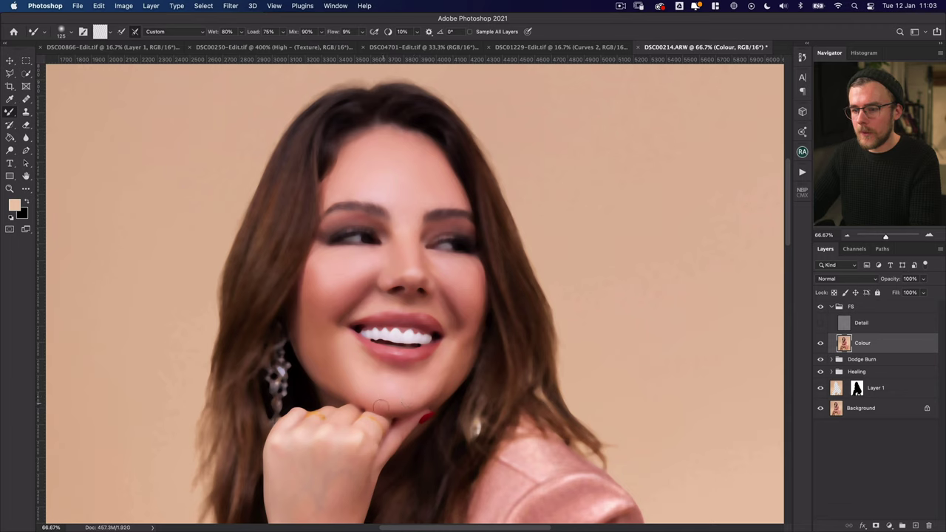
key("bracketleft")
key("bracketleft")
key("bracketleft")
key("bracketleft")
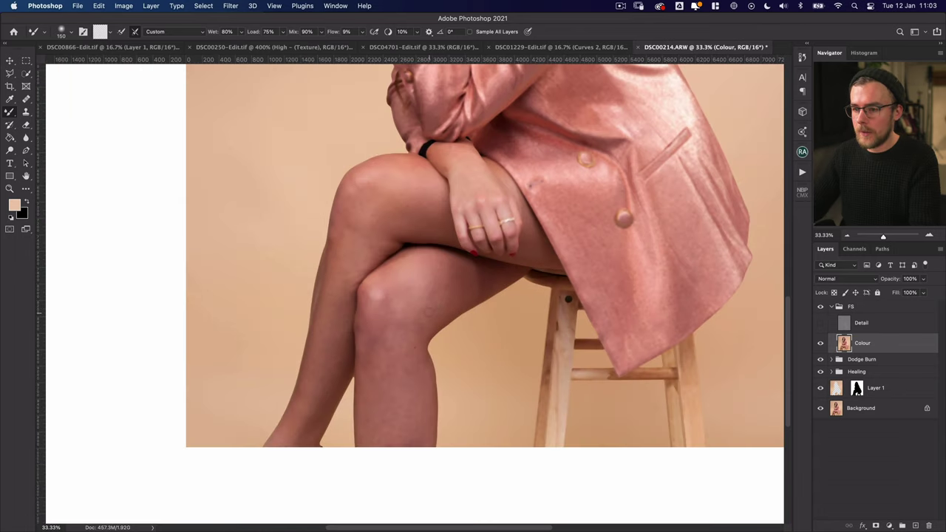
Even out the blotchy tones on the knees and legs with the Mixer Brush enlarged to 250 and 500
key("bracketright")
key("bracketright")
key("bracketright")
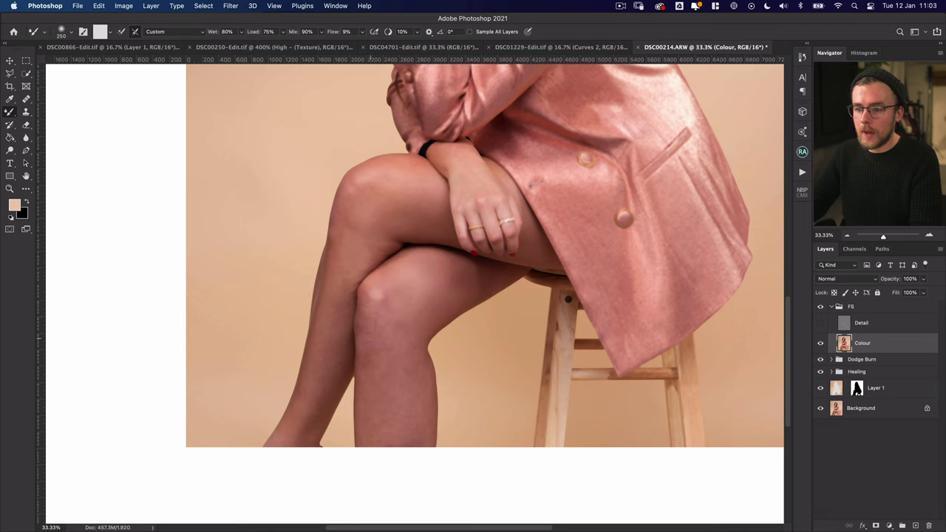
key("bracketright")
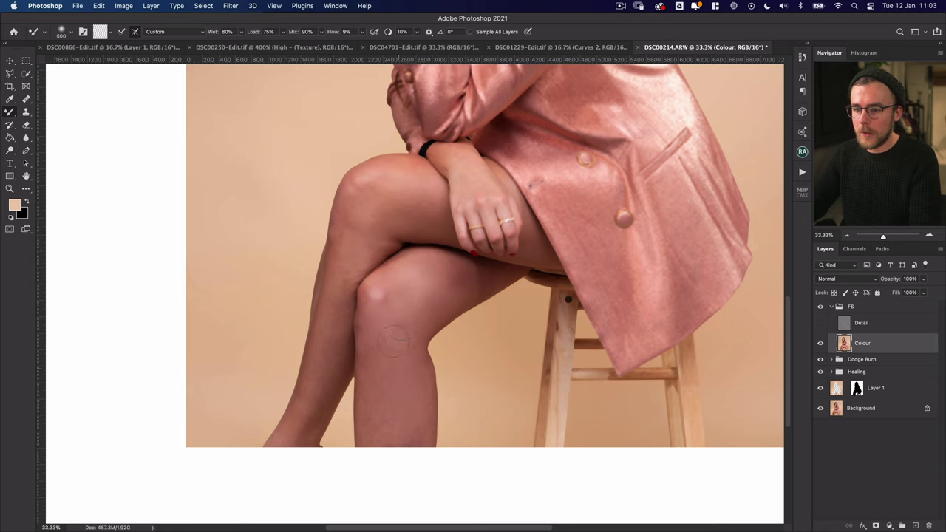
Make the Detail layer in the FS group visible again over the whole portrait
key("super+minus")
key("super+minus")
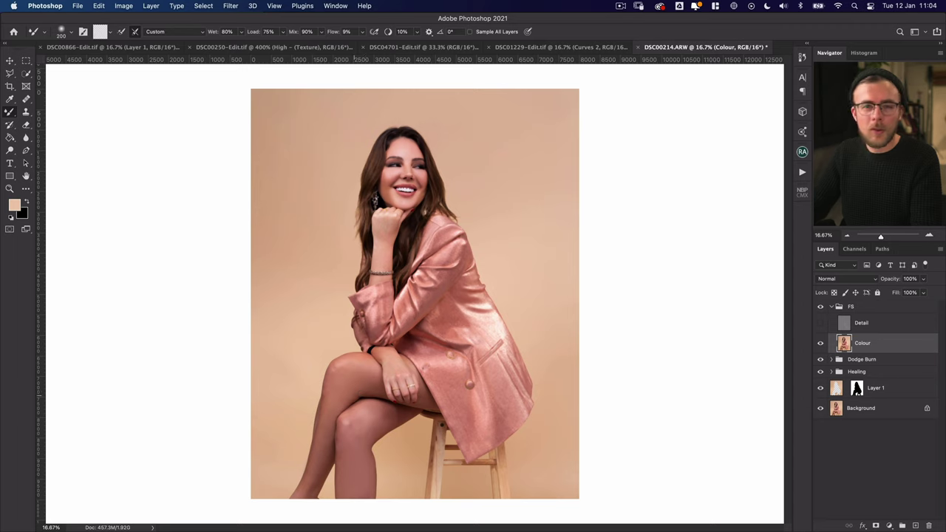
left_click(820, 323)
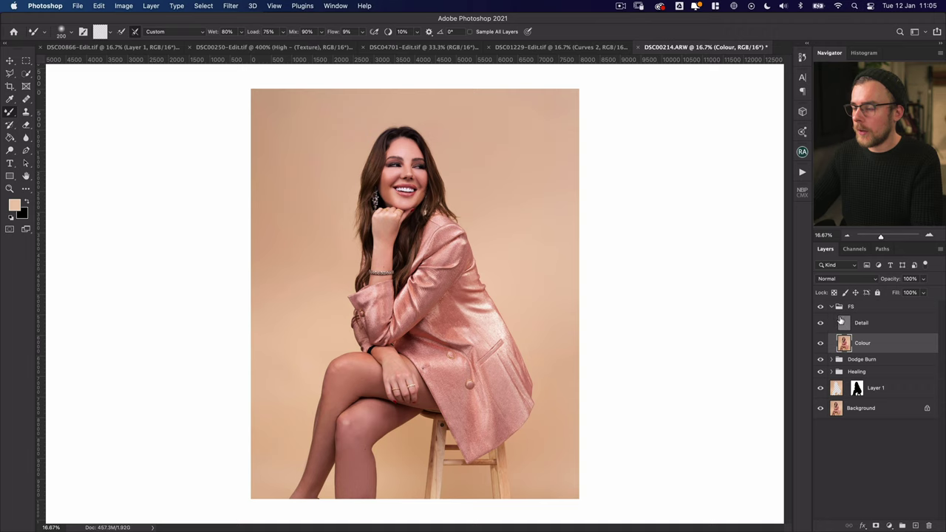
Compare the upper body with and without the FS group at 33.33%, leaving the group visible
key("super+plus")
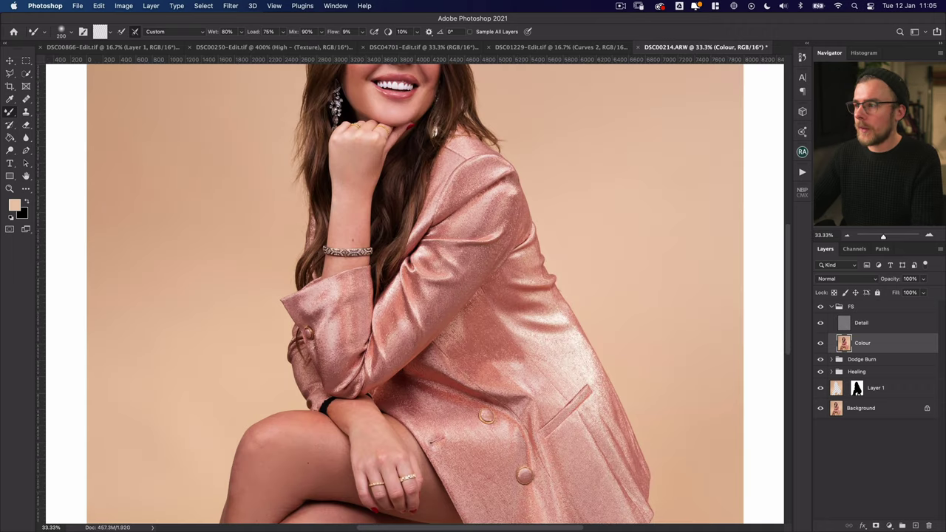
scroll(413, 295, "up", 5)
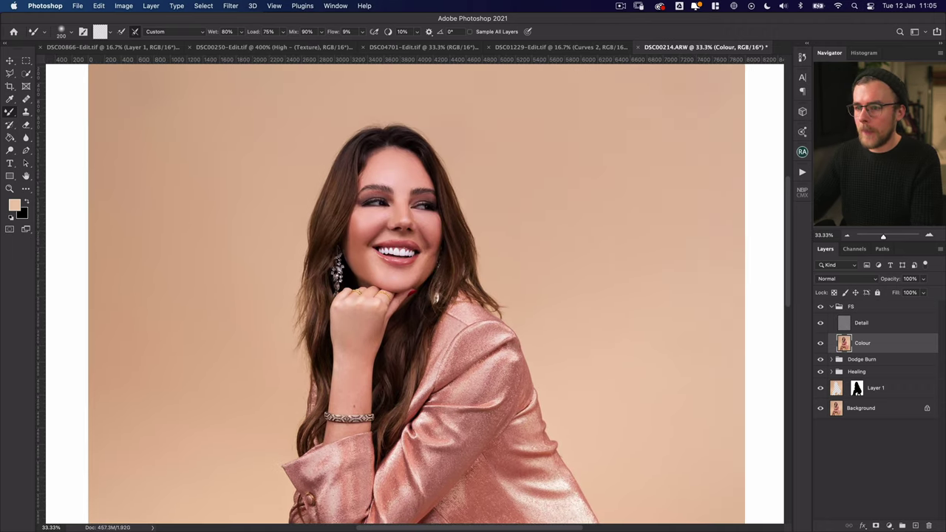
left_click(820, 307)
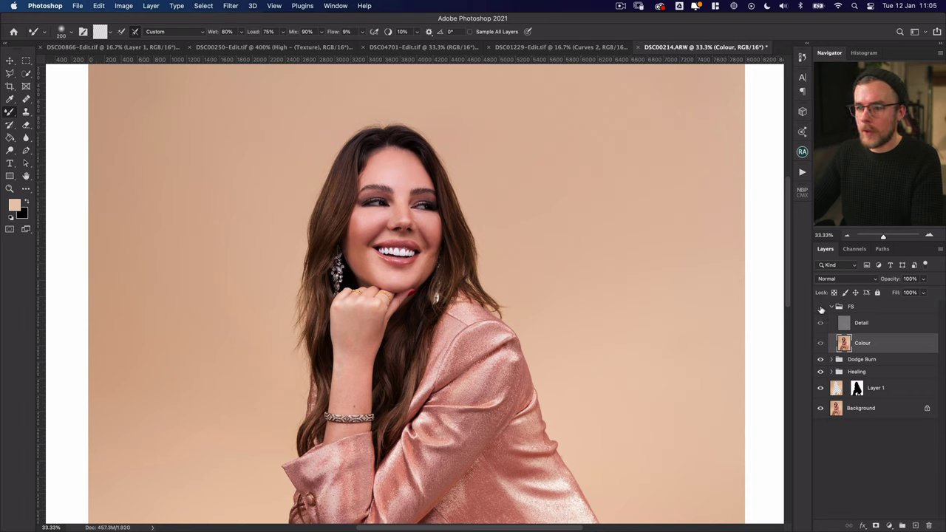
left_click(821, 307)
left_click(820, 307)
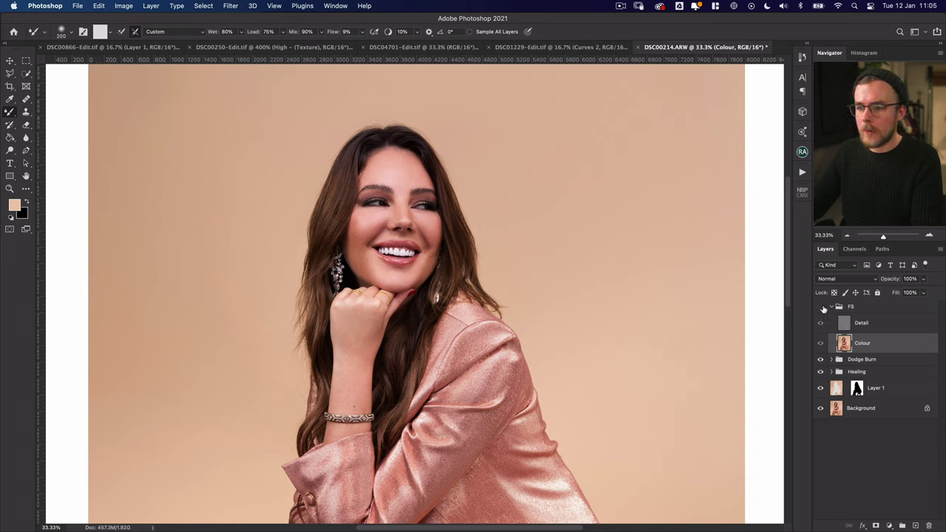
left_click(820, 307)
left_click(821, 308)
left_click(822, 307)
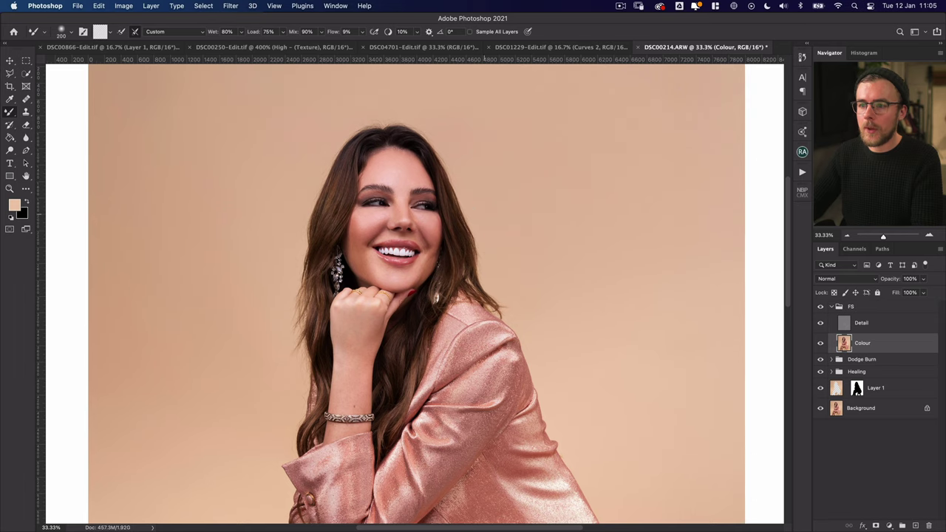
Select the Detail layer and switch to the Healing Brush for texture work on the face at 100%
key("super+equal")
key("super+equal")
key("super+equal")
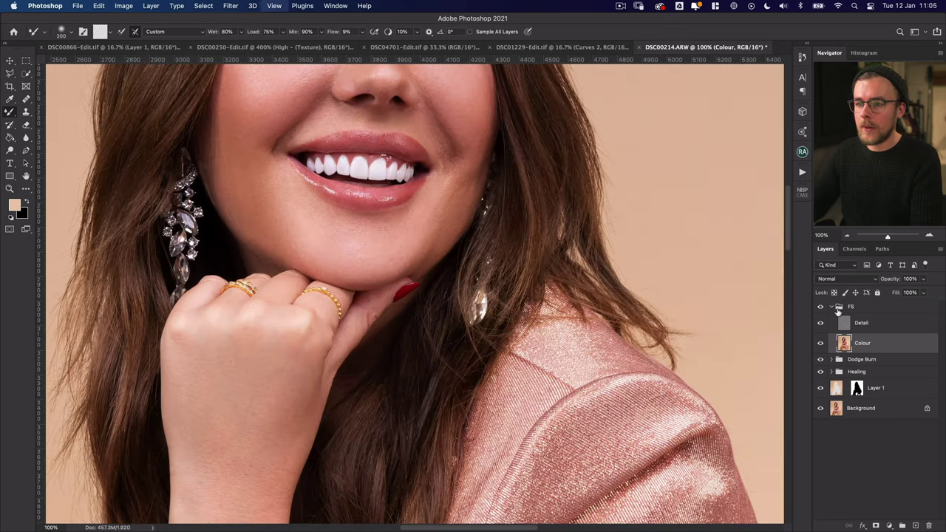
scroll(414, 295, "up", 5)
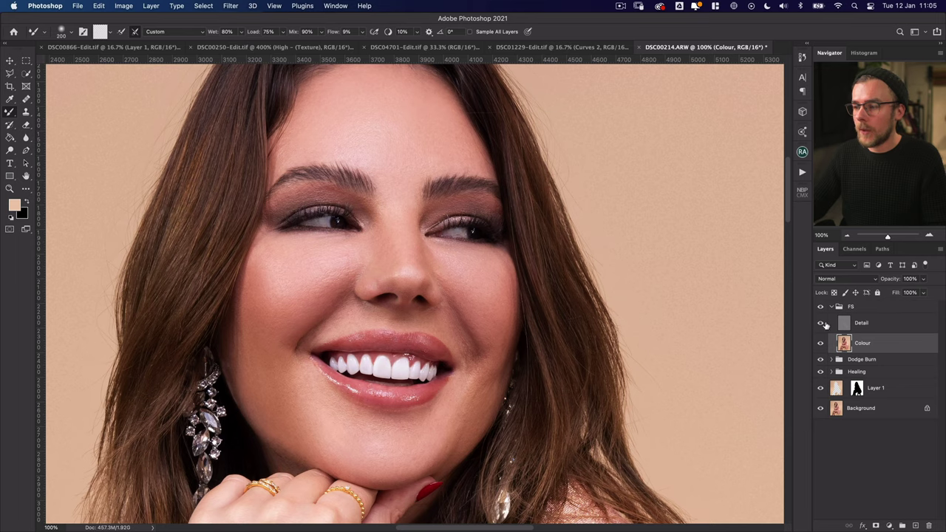
left_click(846, 326)
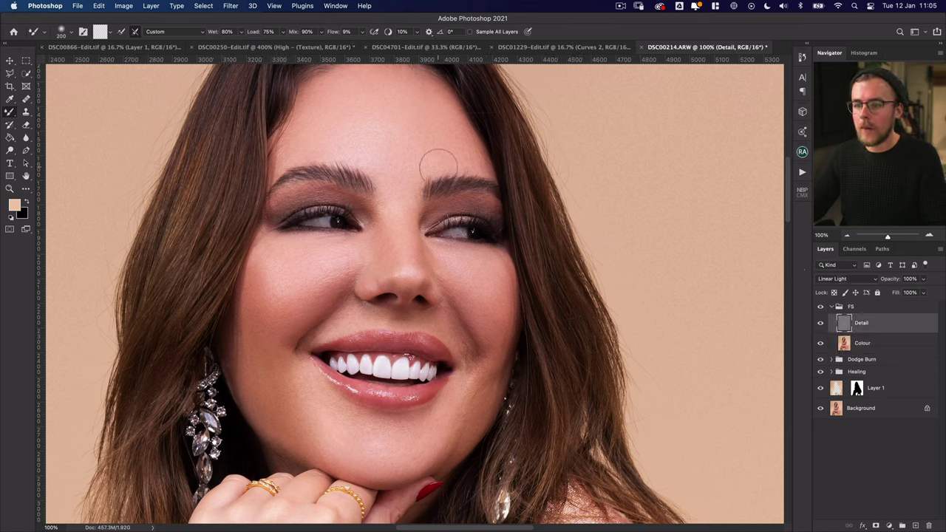
key("j")
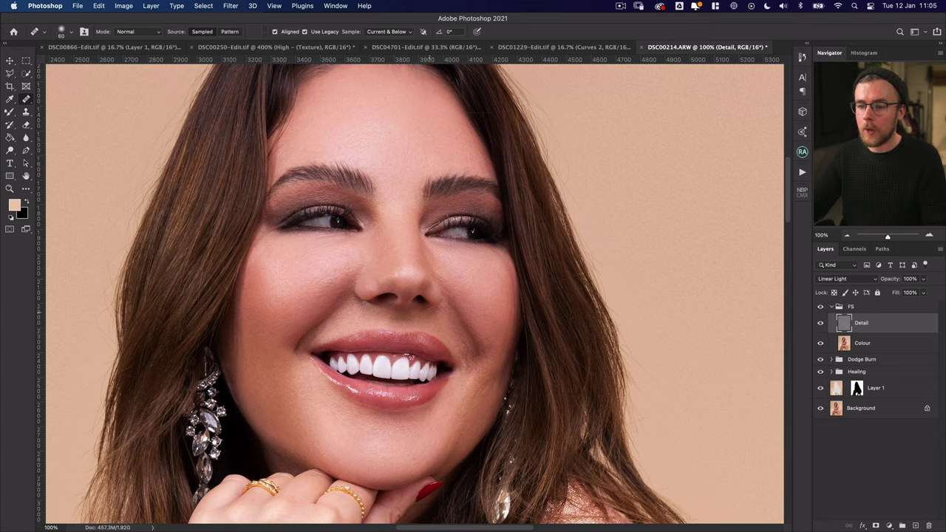
Reduce the Healing Brush size to 20 and limit its sampling to Current Layer
left_click_drag(441, 308, 436, 310)
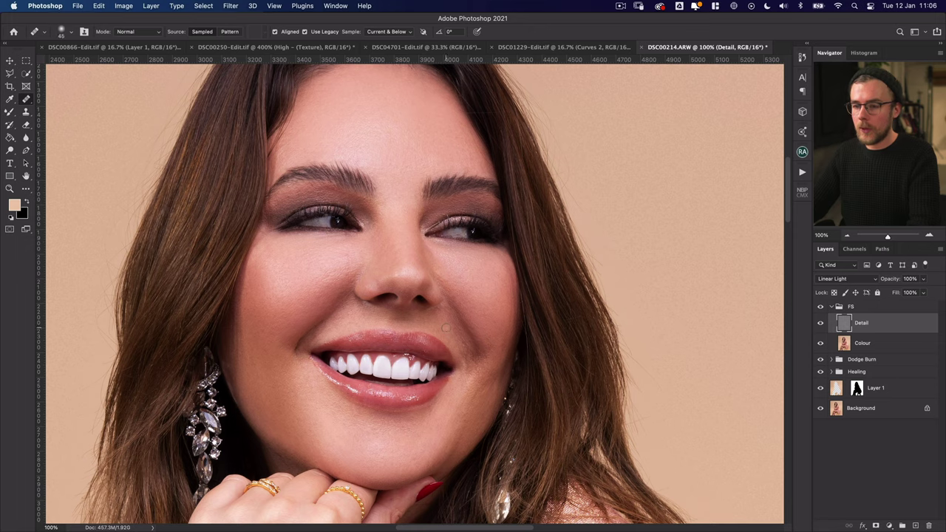
key("[")
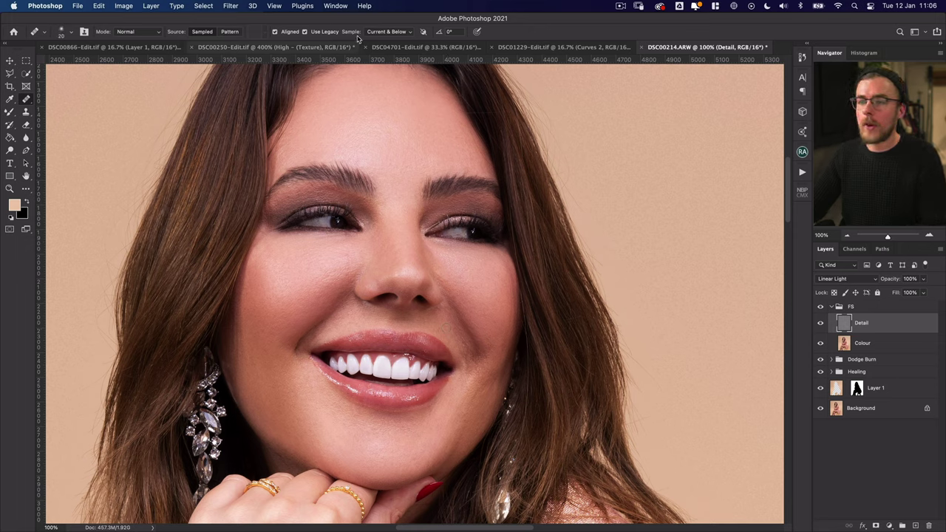
left_click(392, 32)
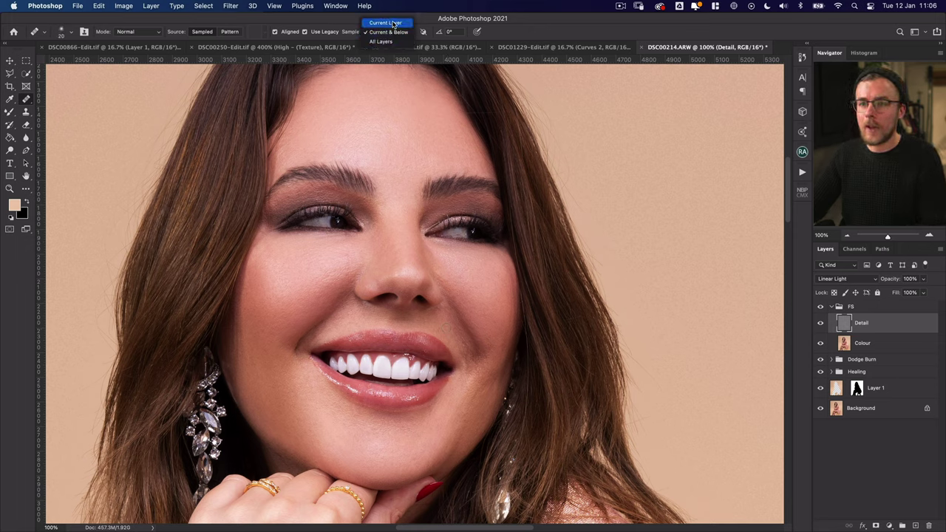
left_click(385, 23)
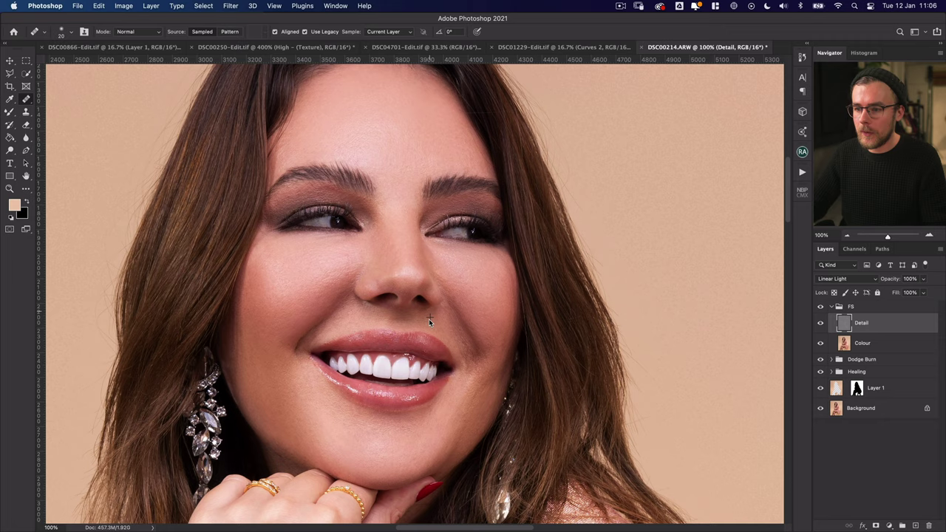
Collapse the FS group with the whole portrait in view
key("super+0")
left_click(831, 307)
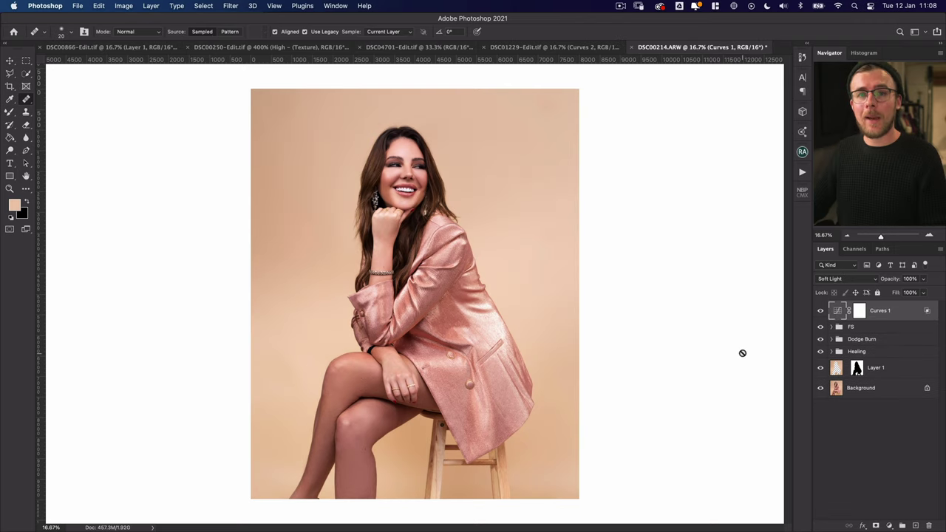
Compare the Background layer alone with the full retouch, and restore the visibility of all layers
left_click(820, 391, "alt")
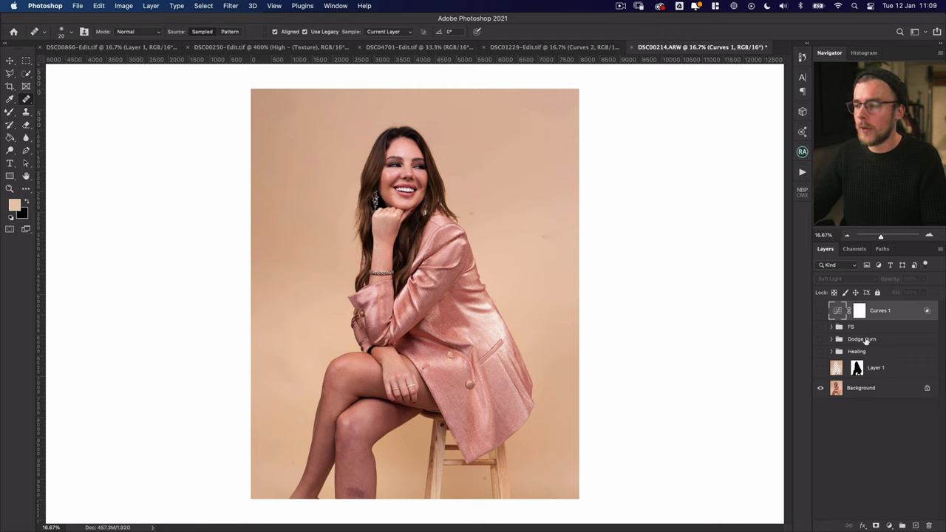
left_click(820, 388, "alt")
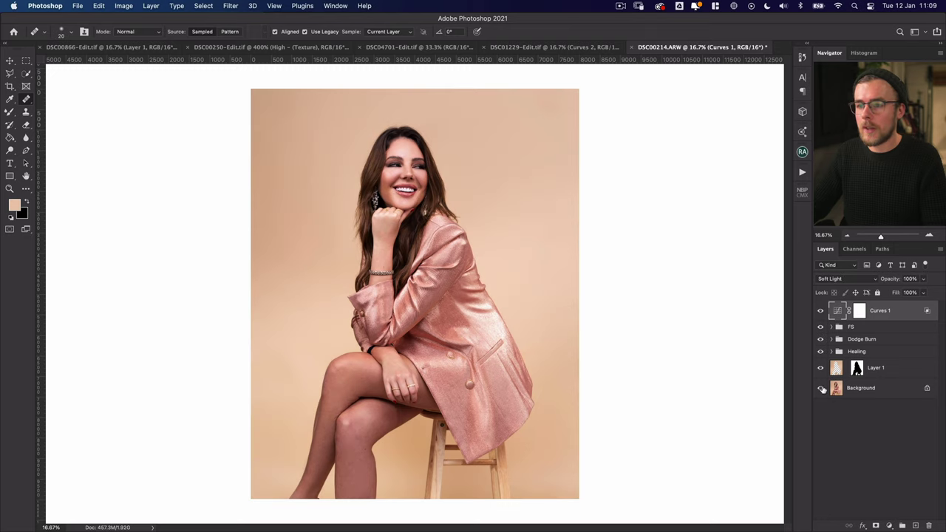